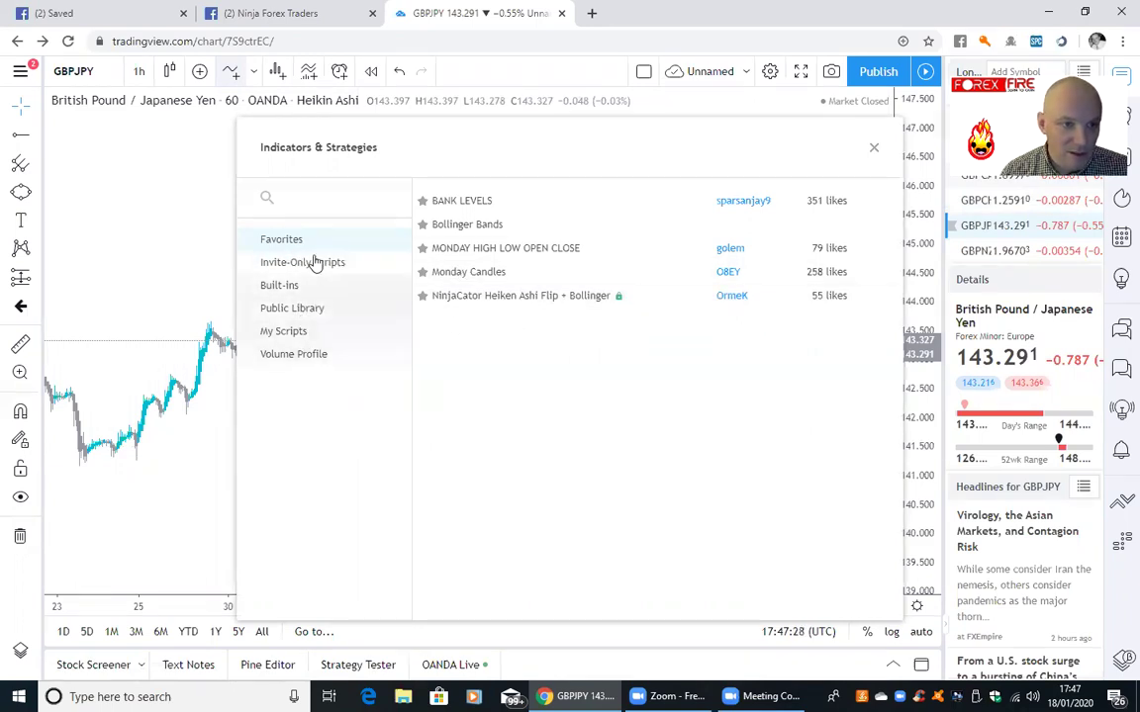
Search the indicator library for MONDAYS
click(305, 199)
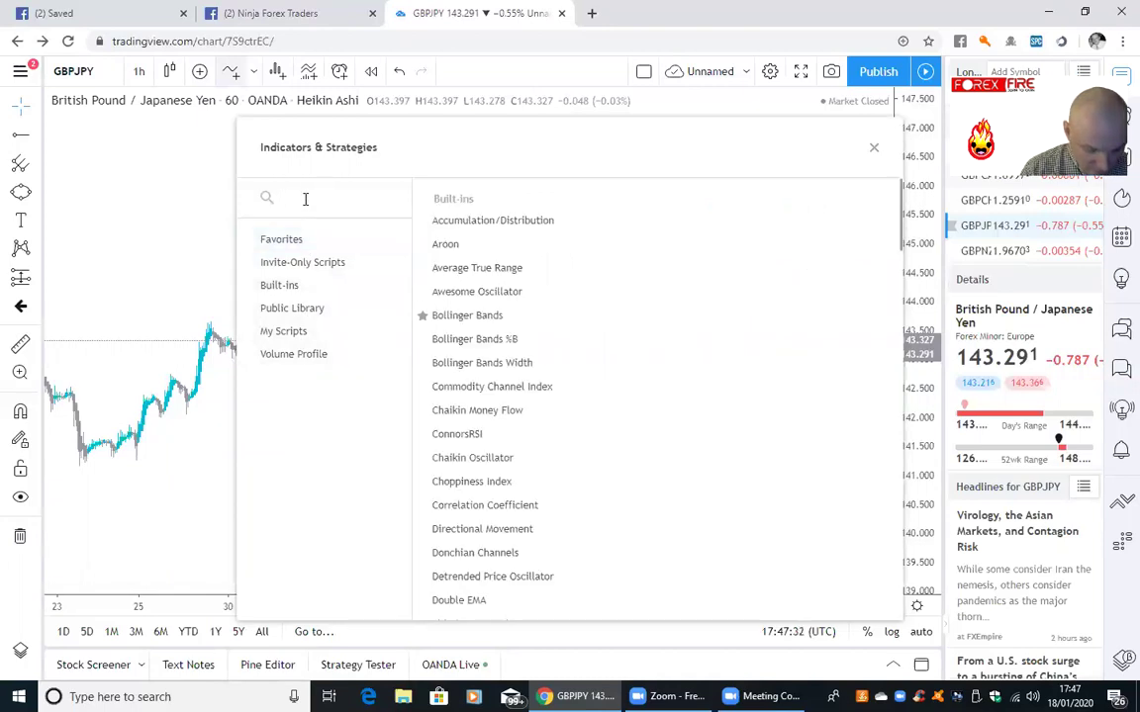
text(NMONDAYS)
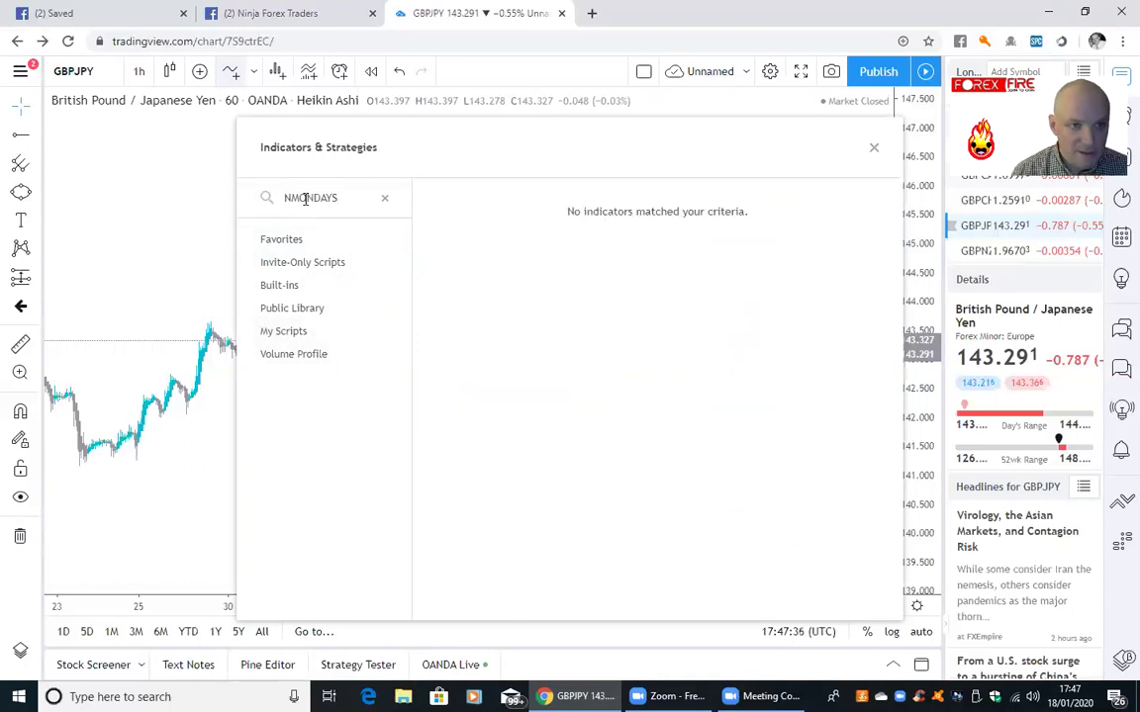
click(292, 198)
key(BackSpace)
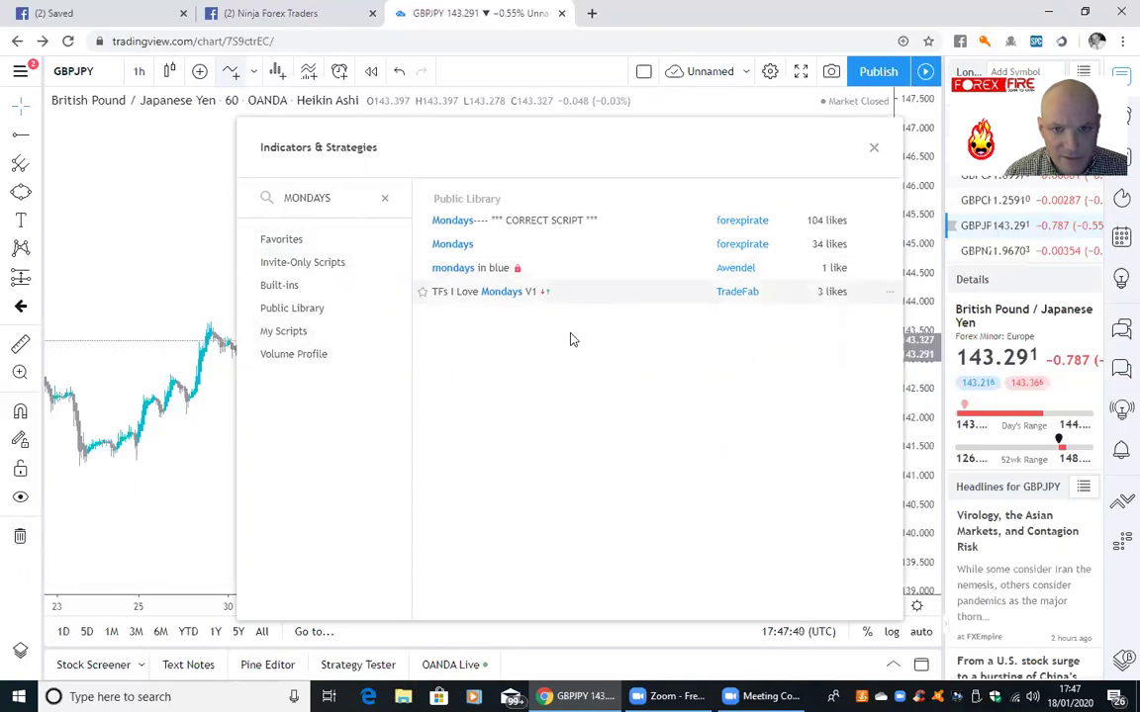
Browse the built-in indicators, then reopen the indicator library and view the favourites
click(295, 288)
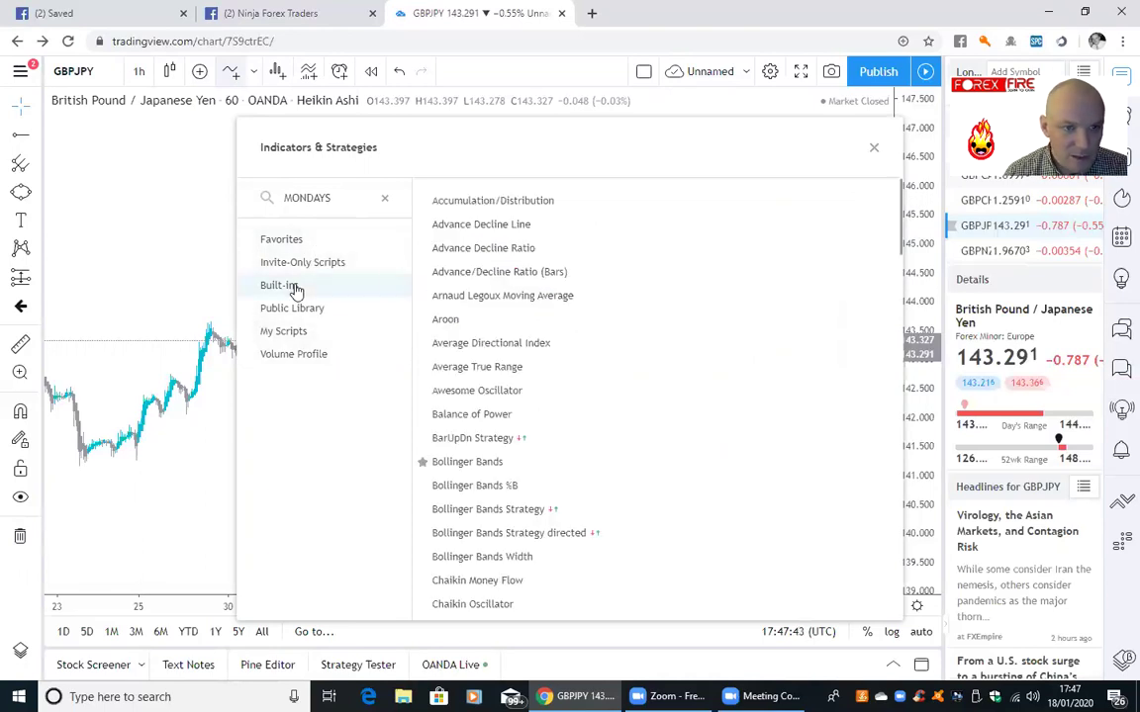
click(875, 150)
click(234, 73)
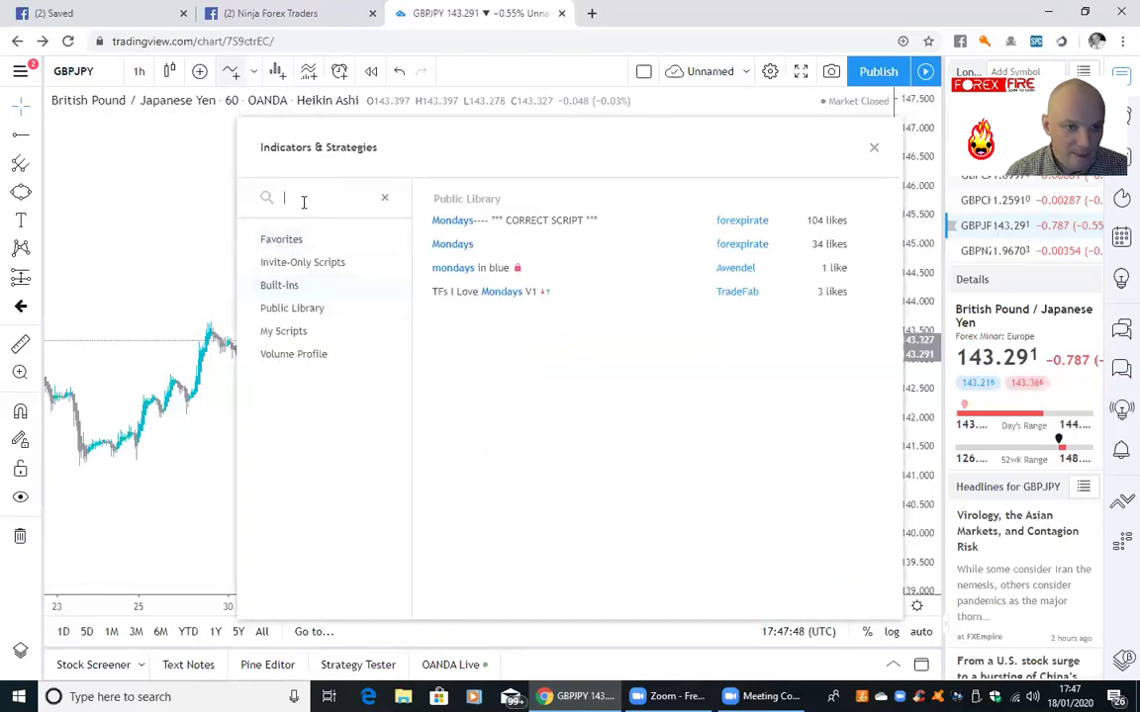
click(283, 241)
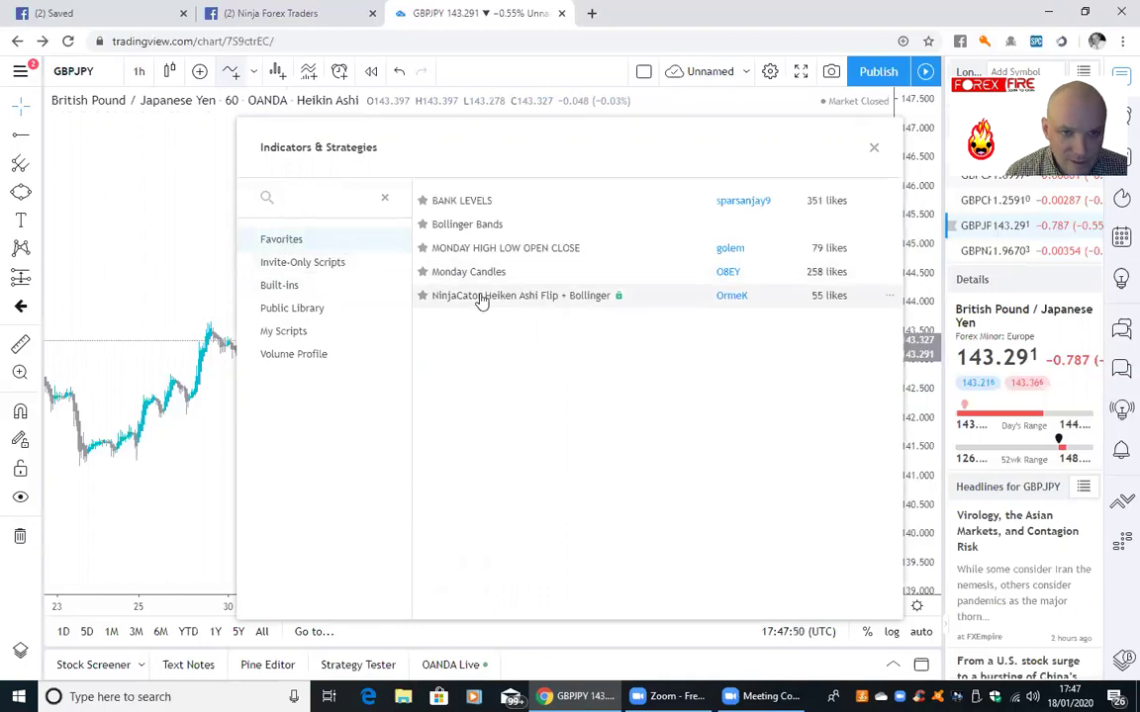
Search the indicator library for MONDAY, then mark Monday Highs and Lows STEVEVB as a favourite and add it to the chart
click(289, 195)
text(MOND)
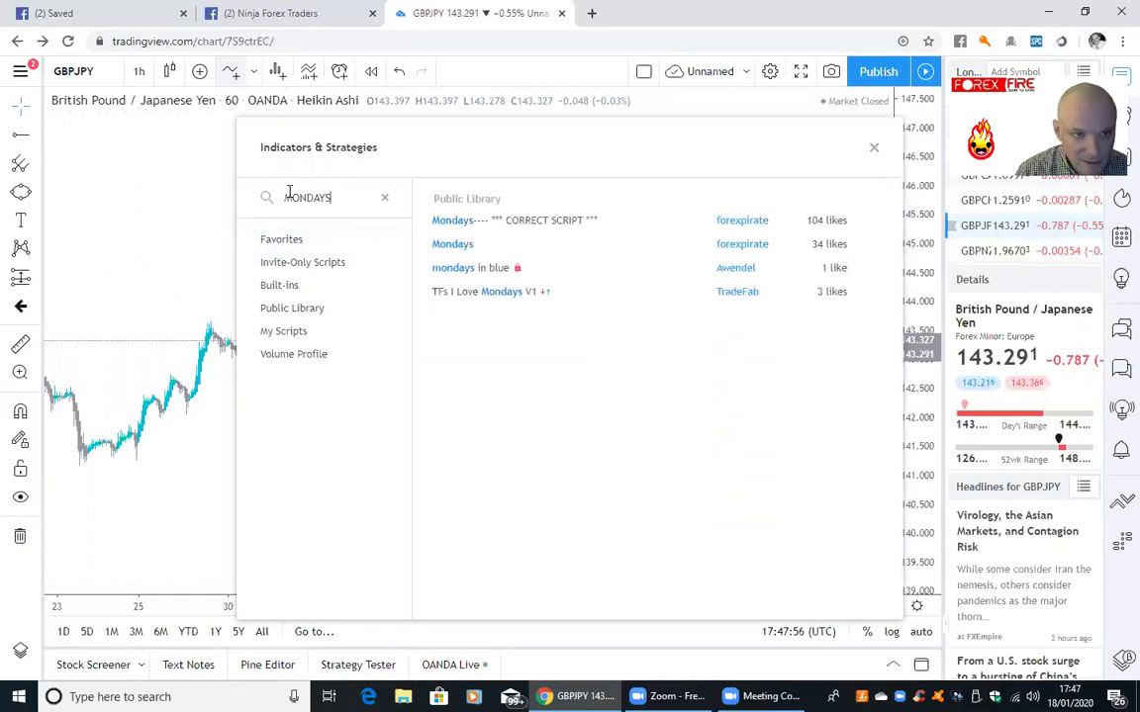
text(AYS)
key(BackSpace)
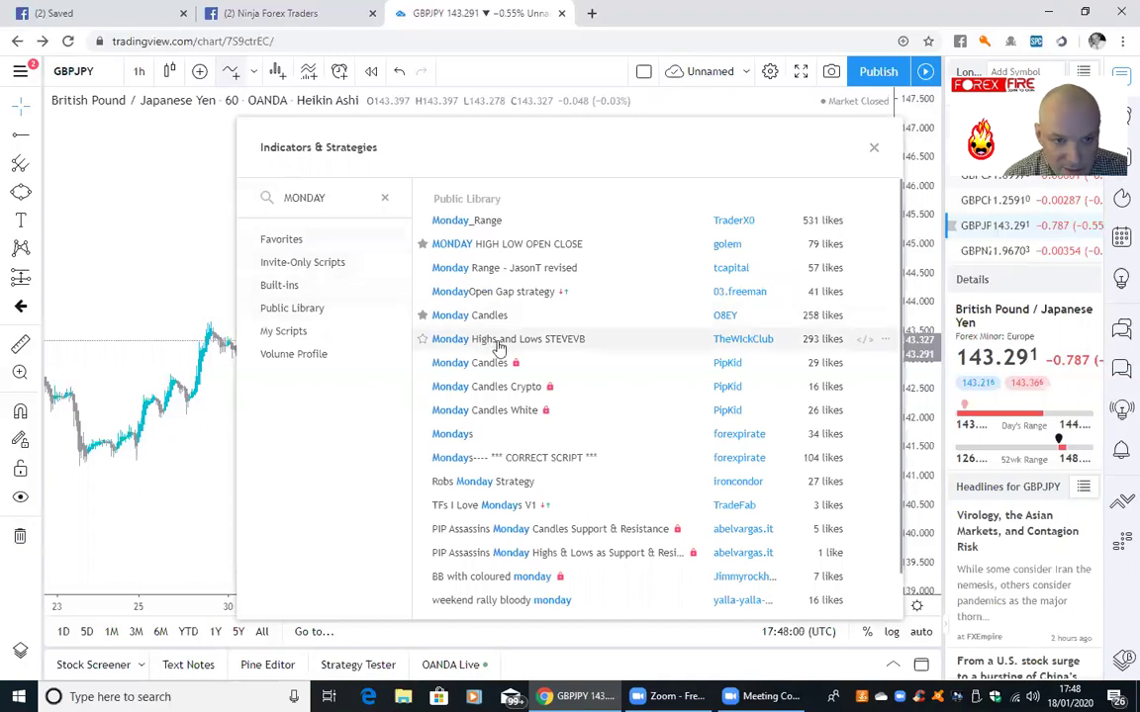
click(425, 344)
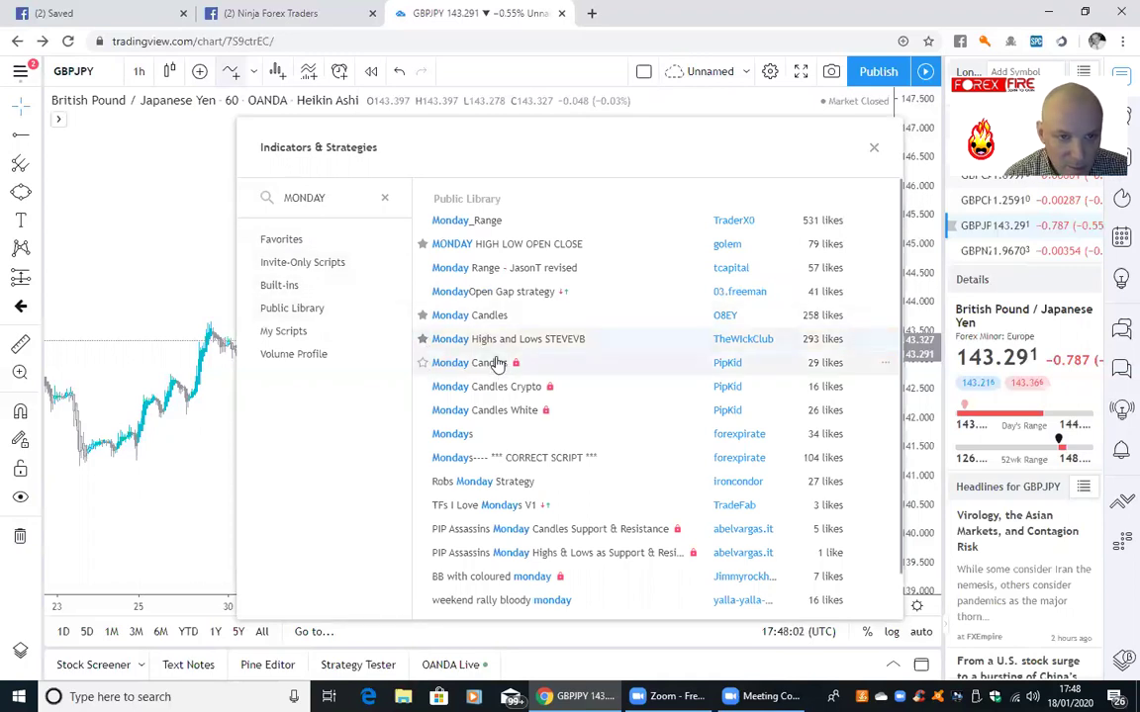
click(870, 146)
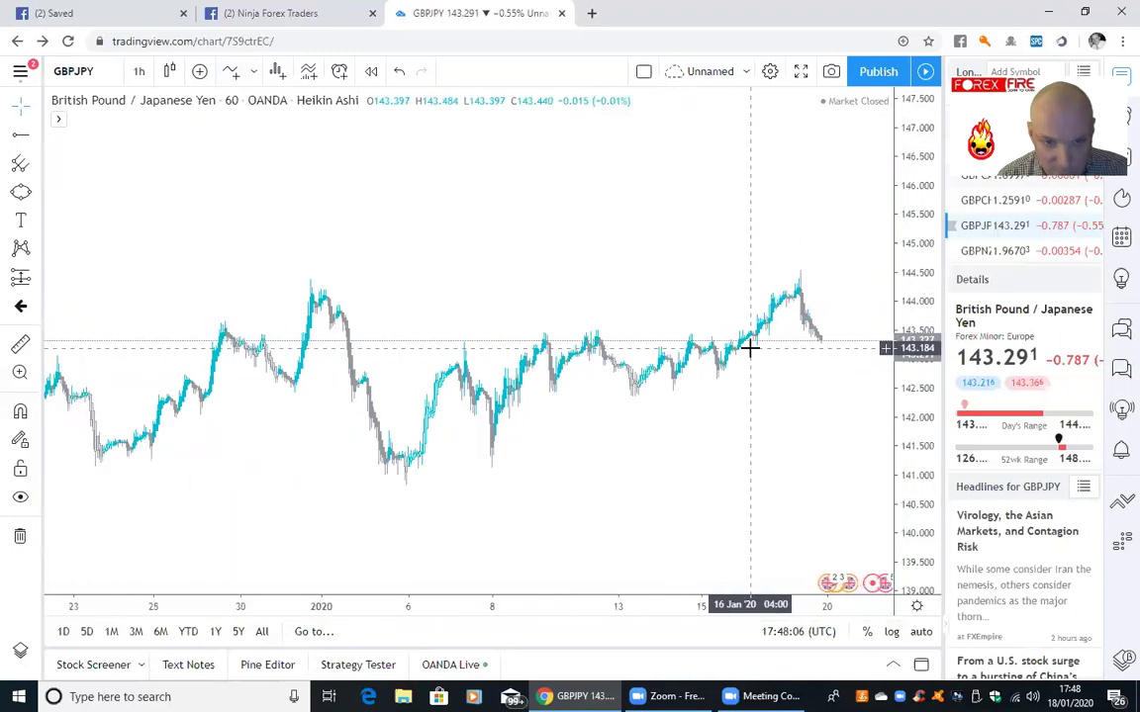
Enable session breaks in the chart's appearance settings to separate the trading days
scroll(703, 386, up, 5)
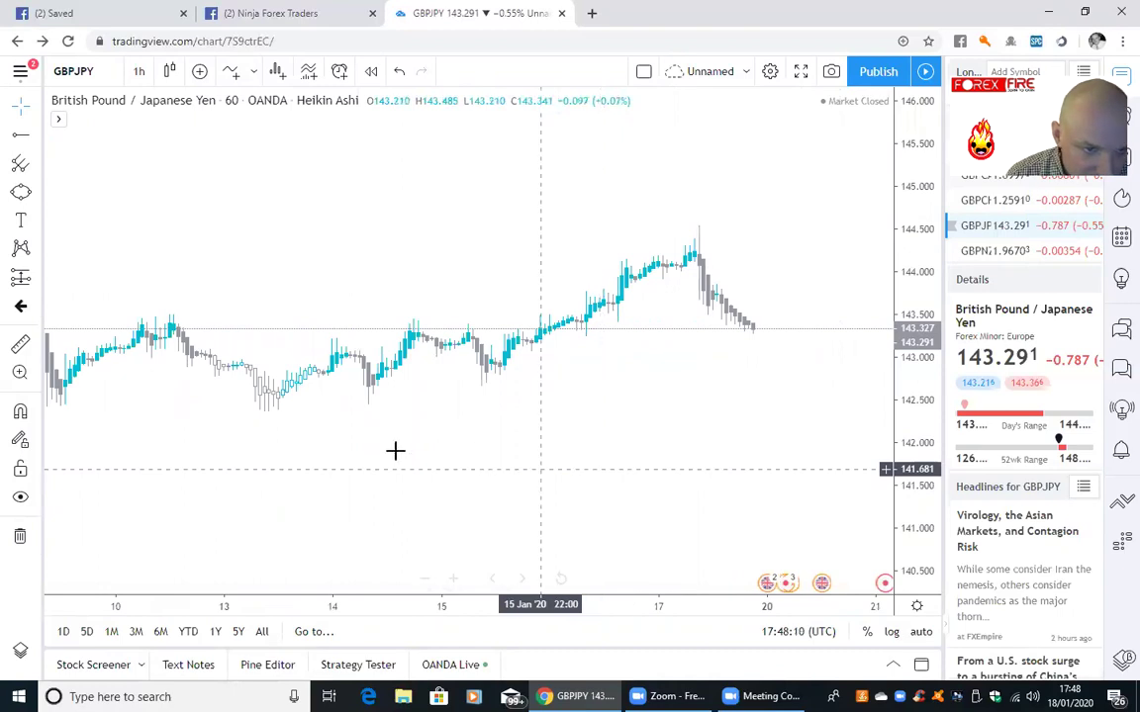
drag(313, 446, 379, 324)
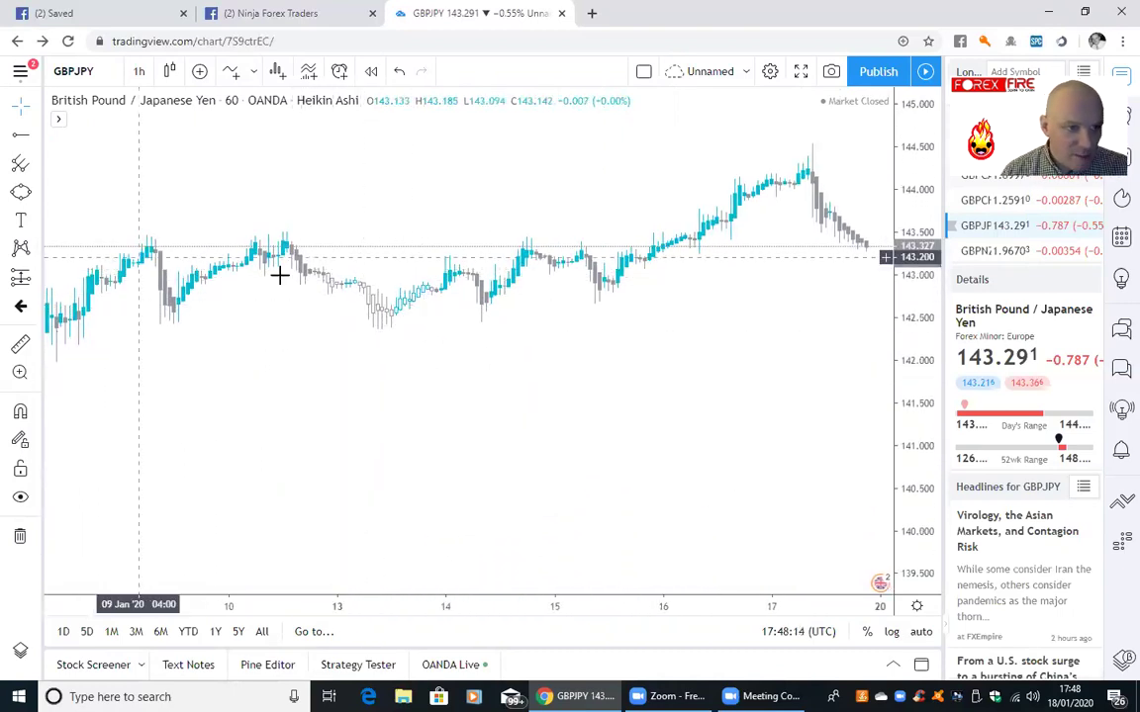
right_click(372, 408)
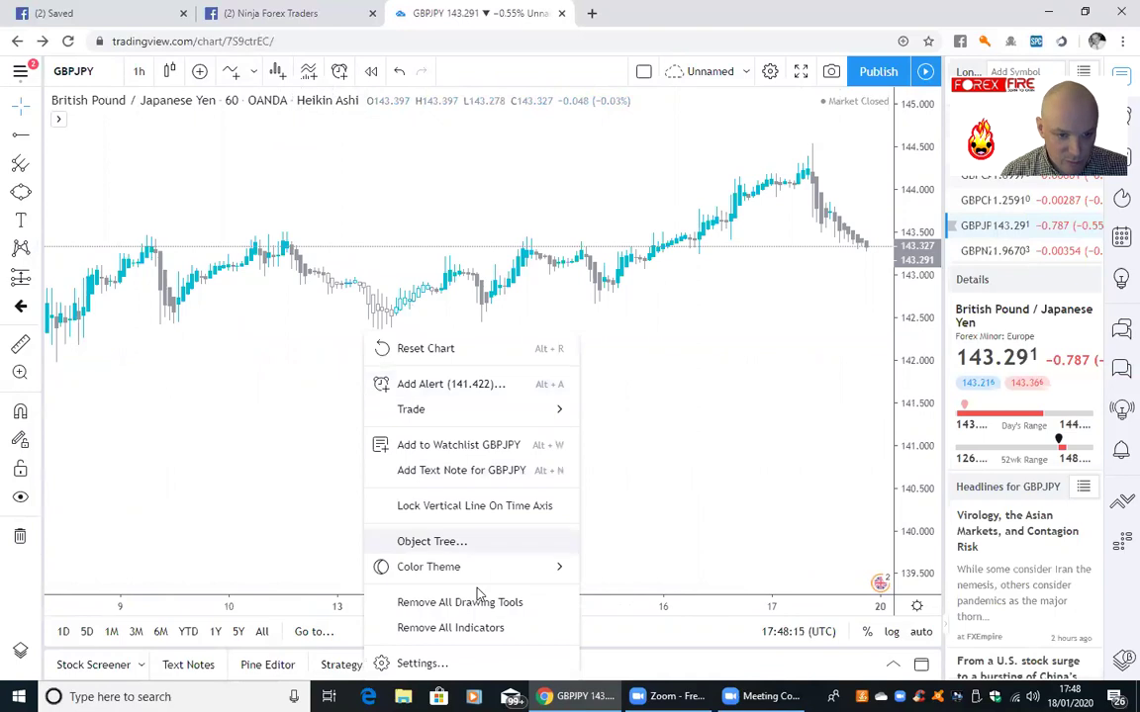
click(423, 665)
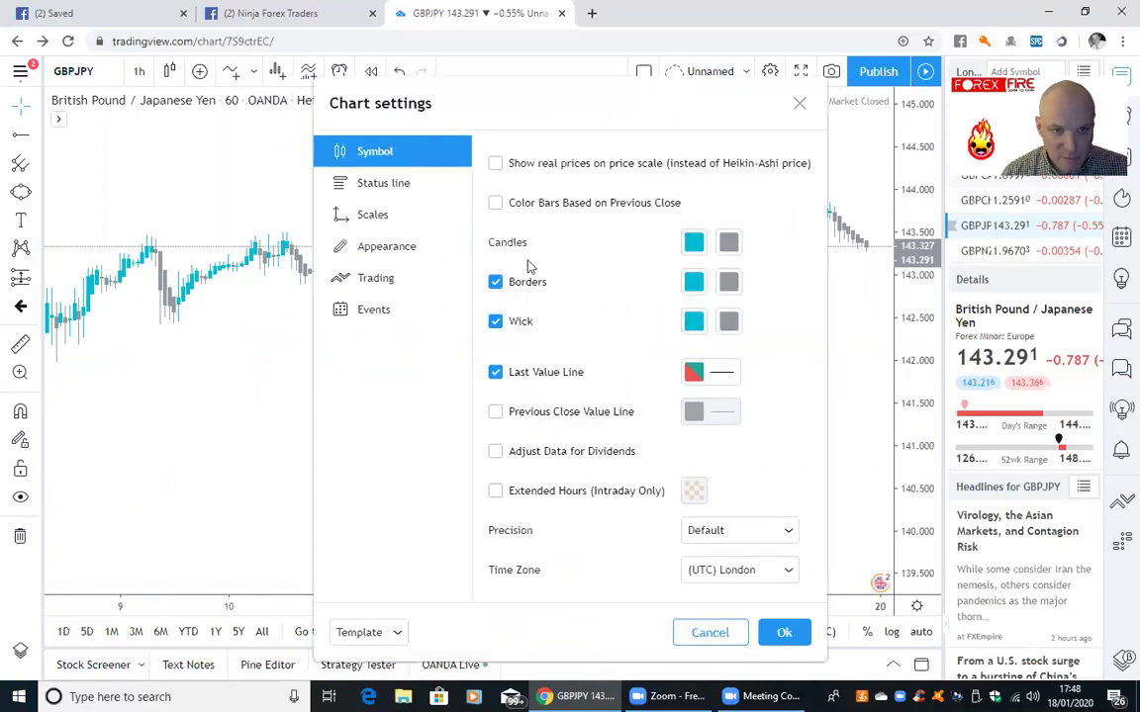
click(401, 247)
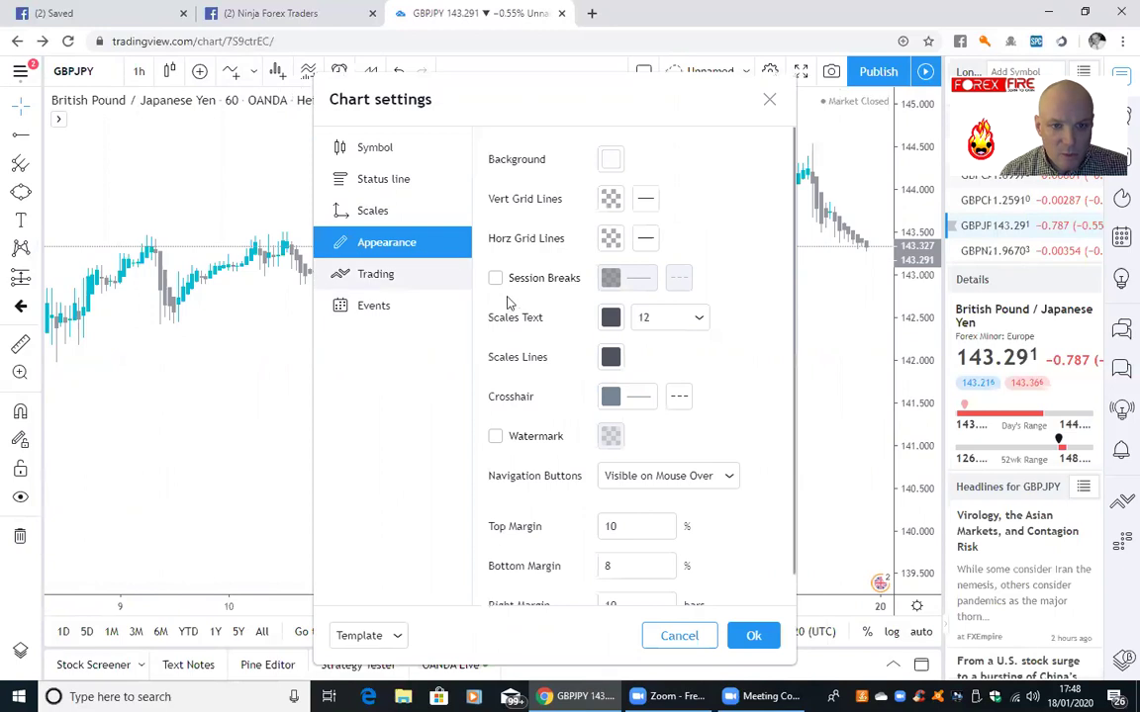
click(496, 279)
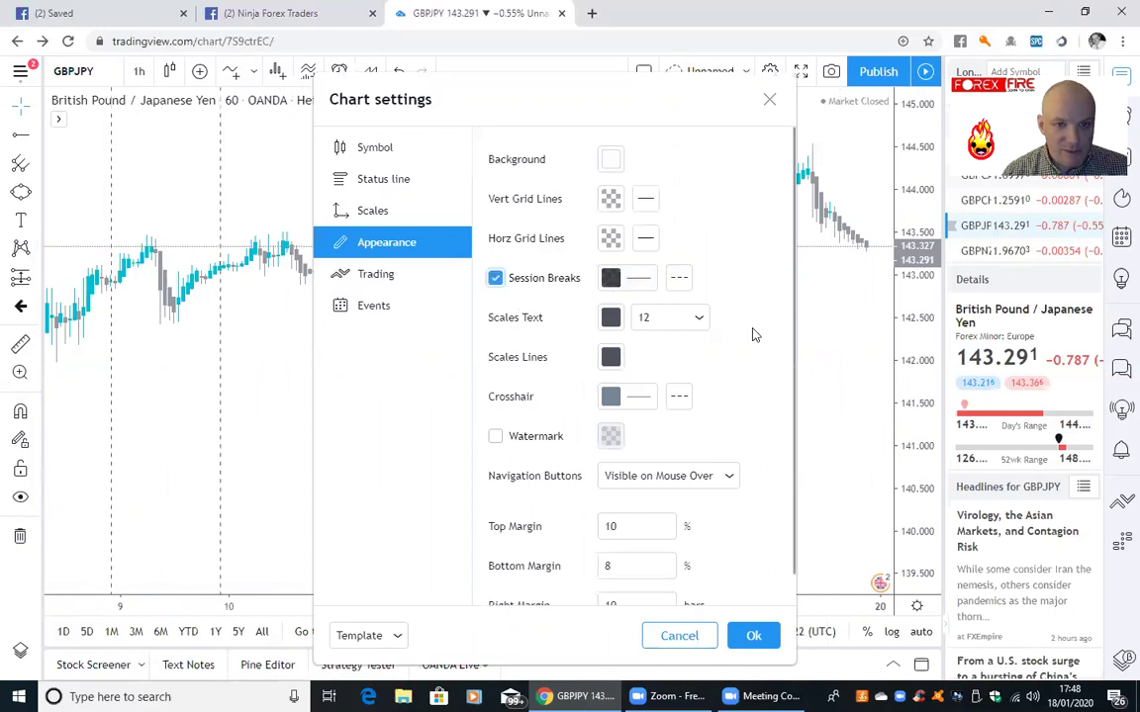
click(753, 635)
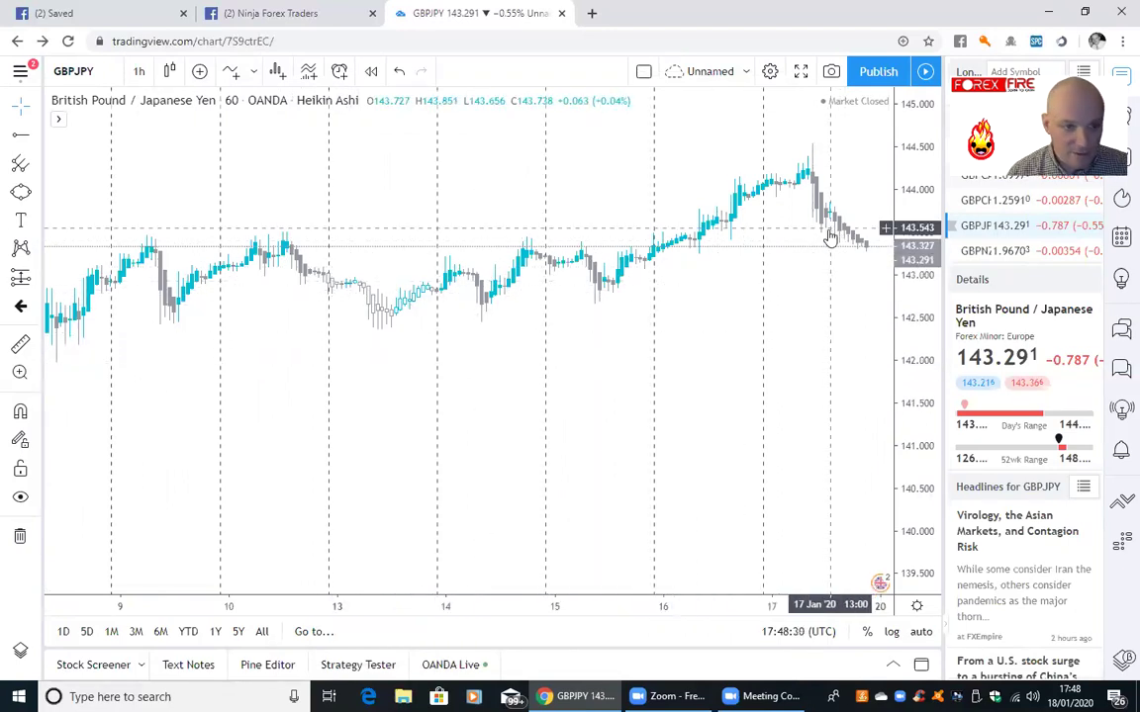
Compare the Monday candles with the day separators, then disable session breaks in the chart's appearance settings
drag(721, 382, 847, 371)
drag(460, 359, 595, 358)
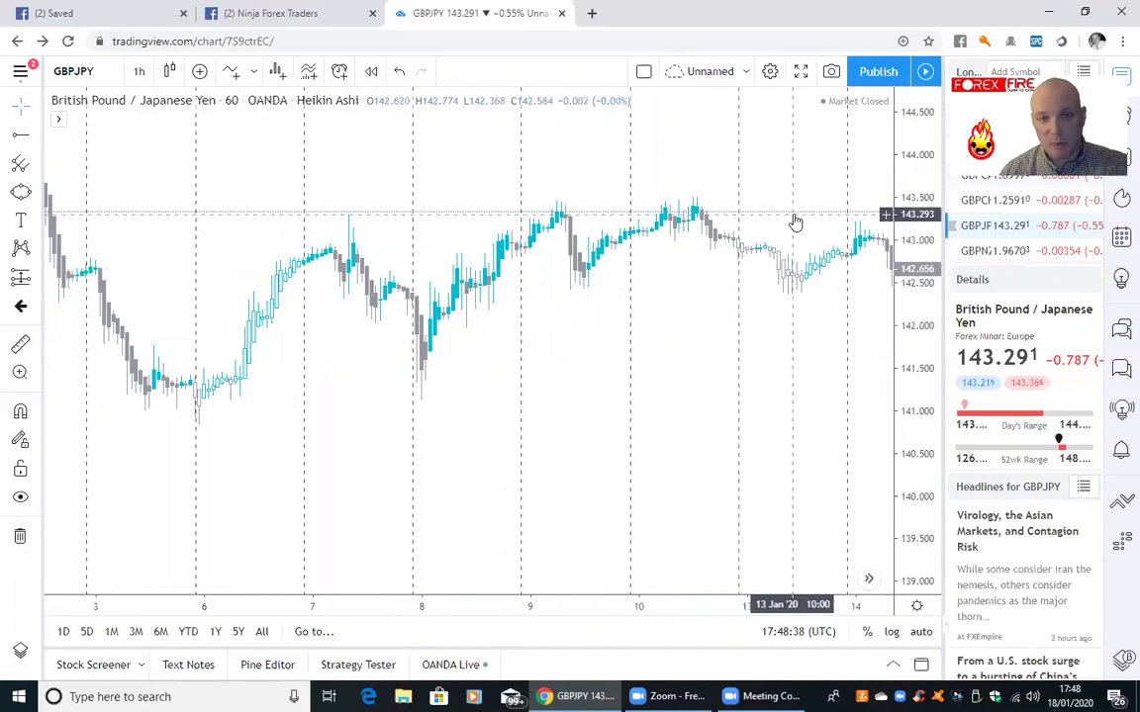
drag(737, 371, 453, 388)
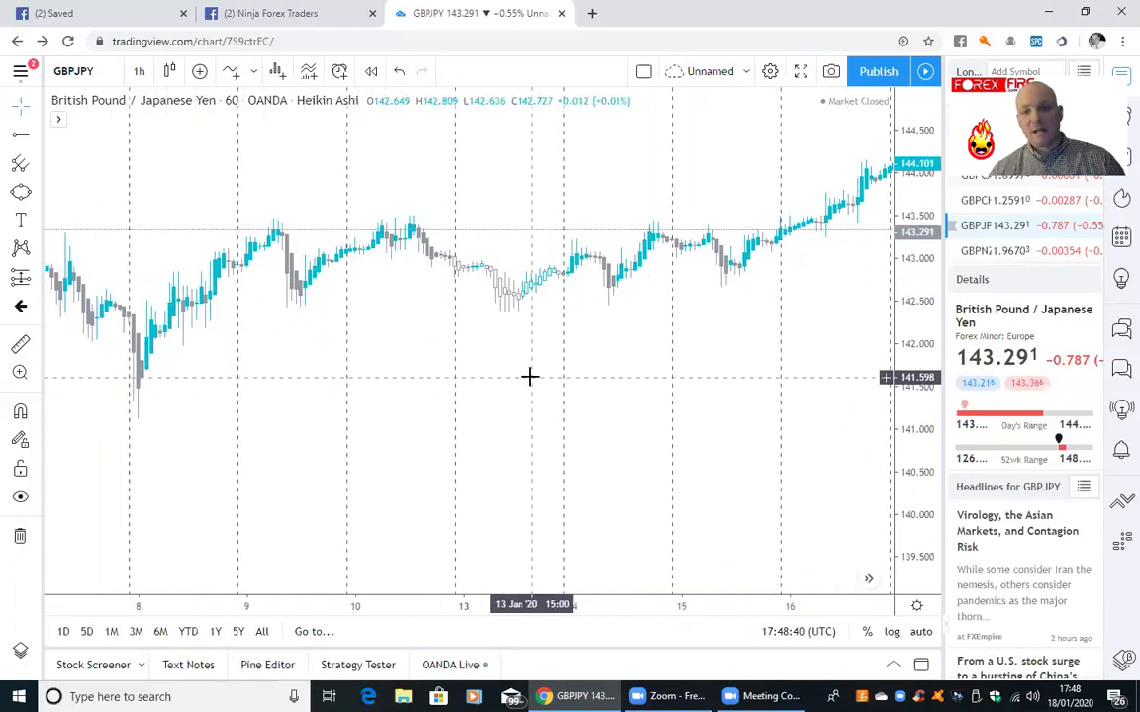
right_click(426, 374)
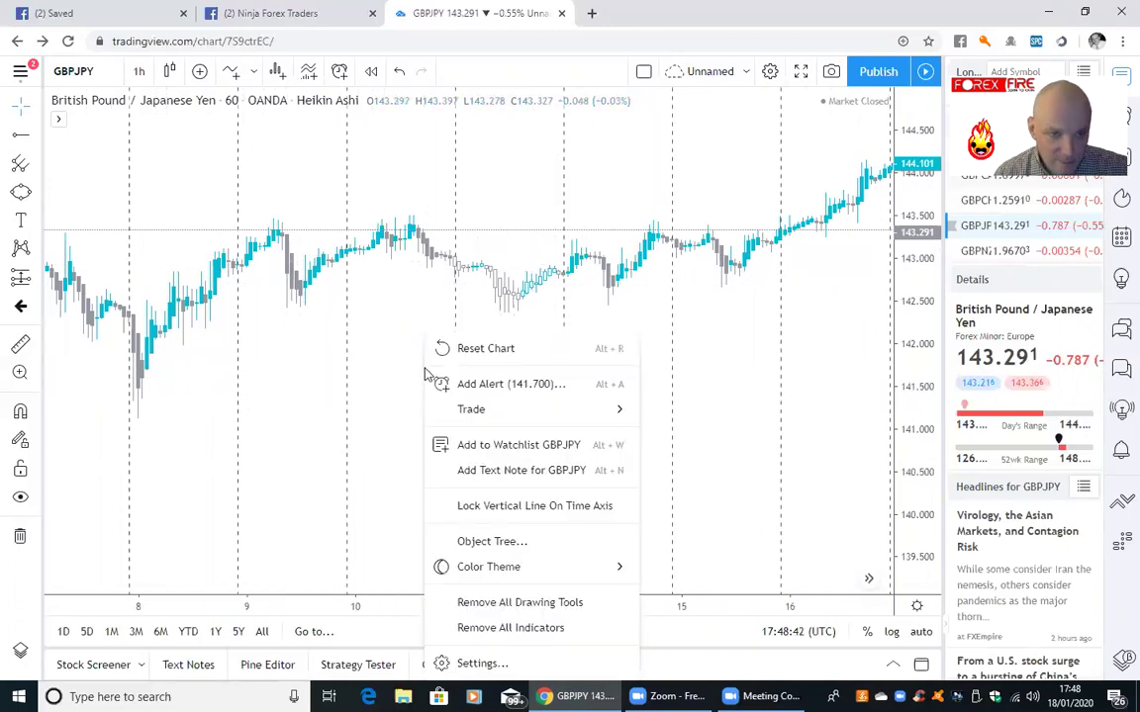
click(476, 664)
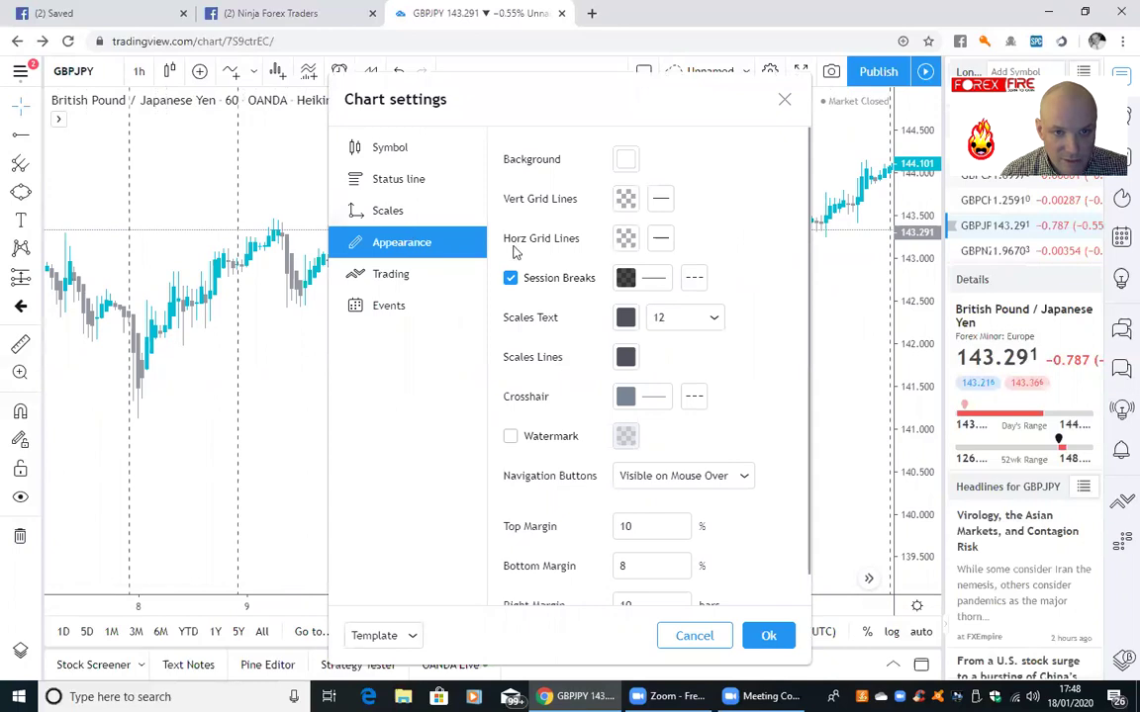
click(511, 281)
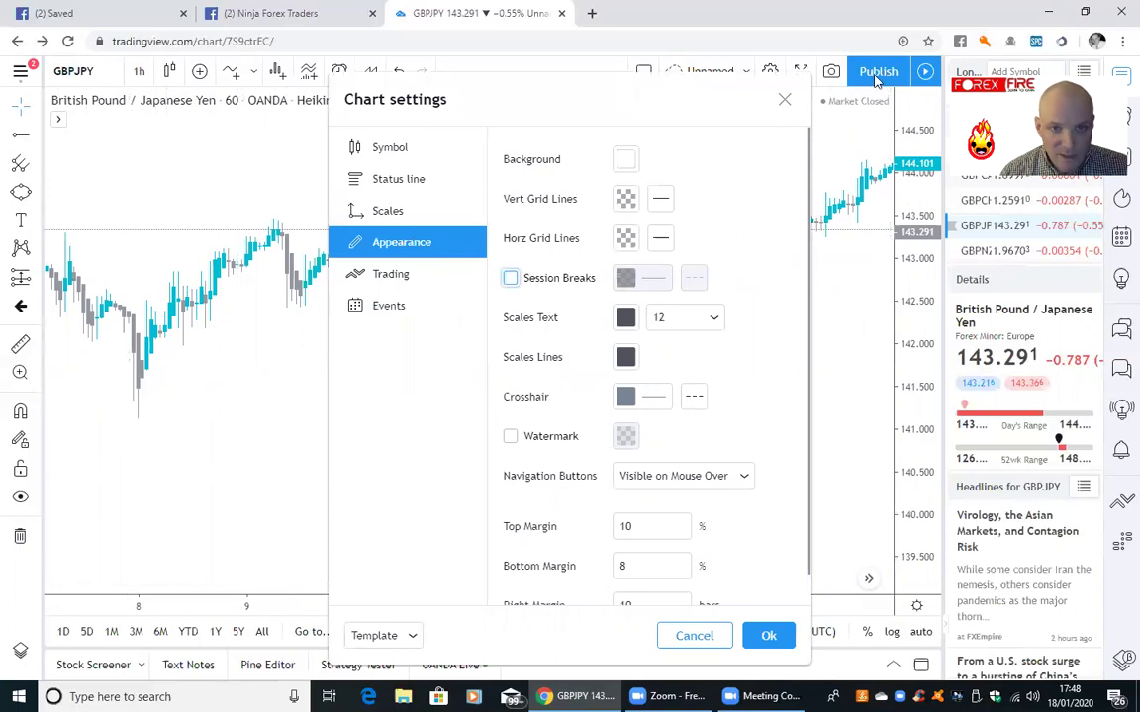
click(784, 100)
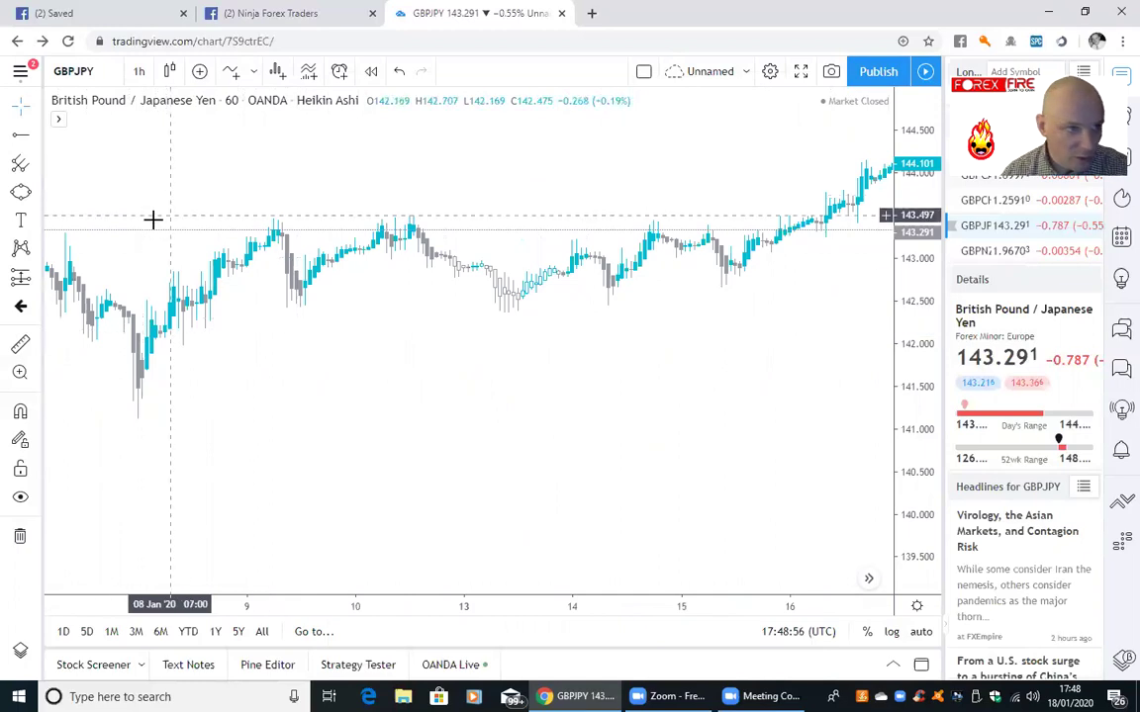
Draw two horizontal rays starting at 12 Jan '20 22:00, at about 143.033 for Monday's high and about 142.348 for Monday's low
click(20, 138)
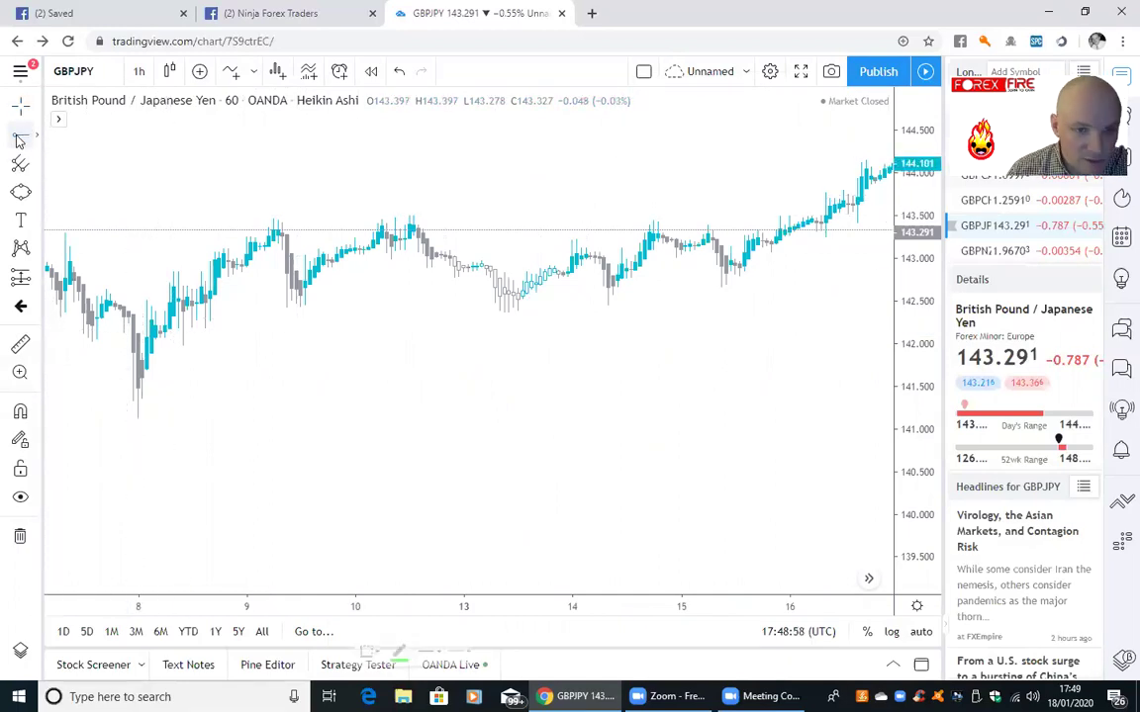
click(36, 140)
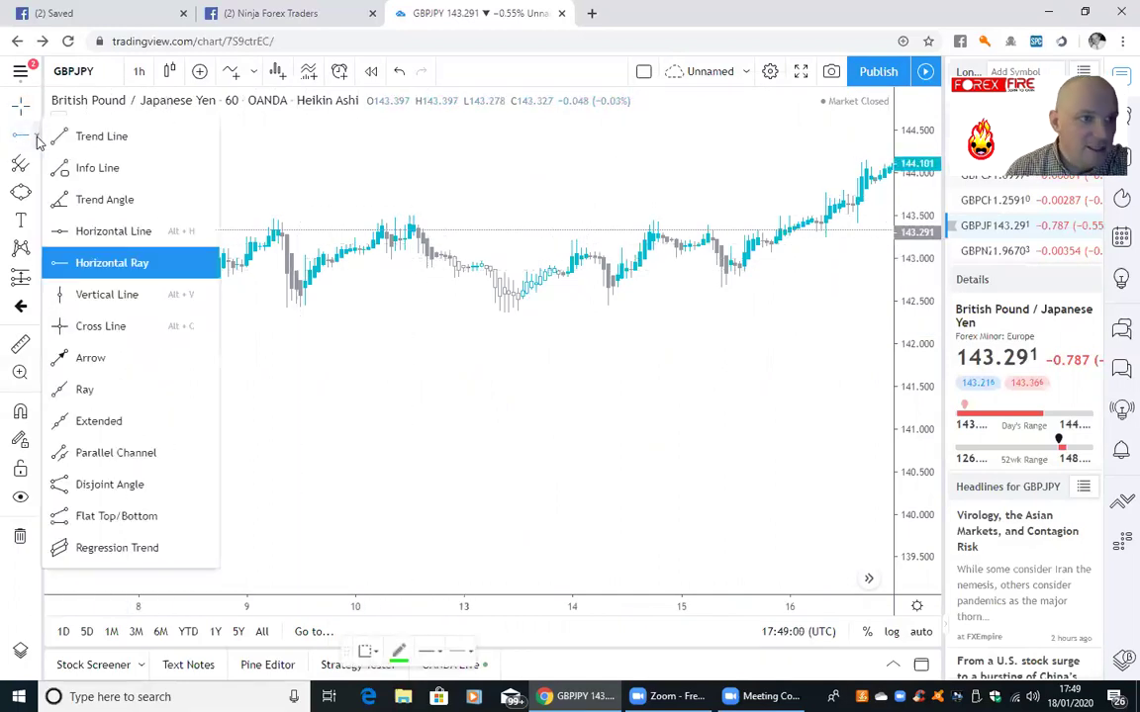
click(112, 263)
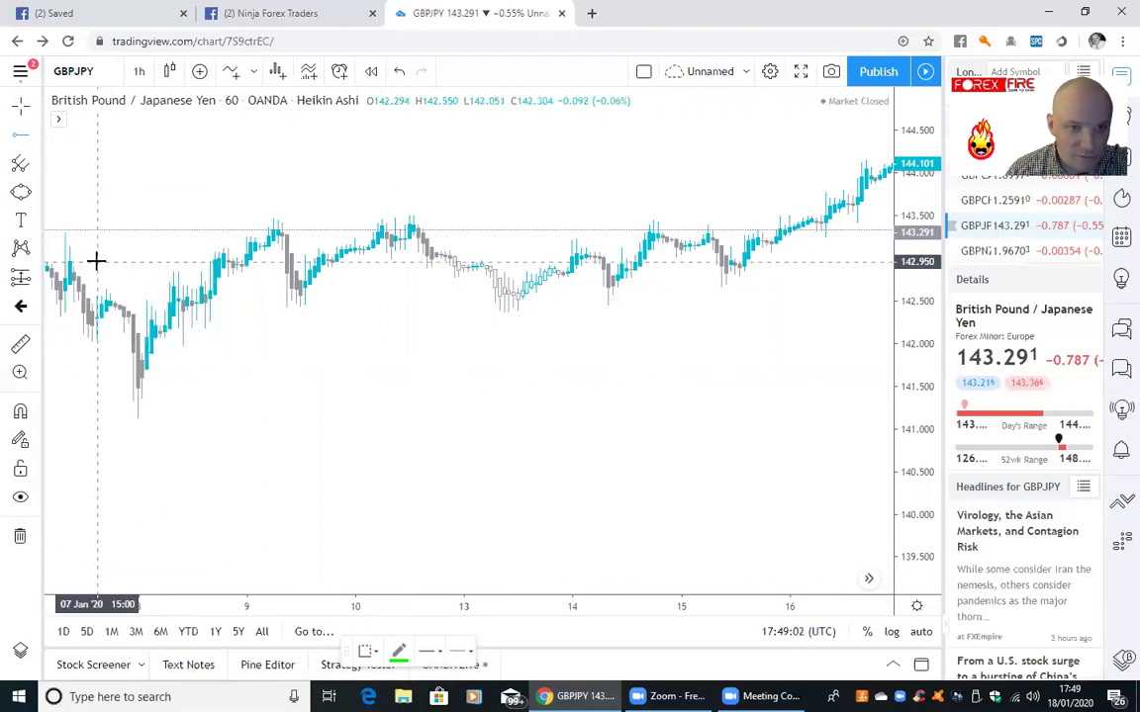
click(455, 255)
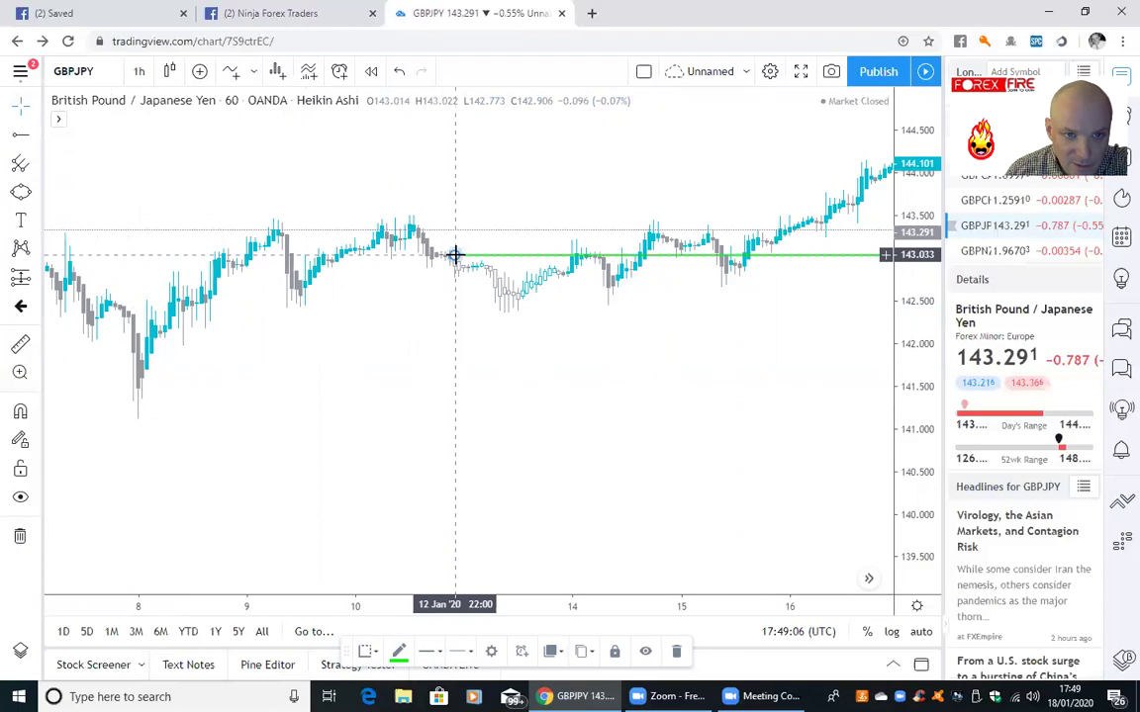
click(21, 139)
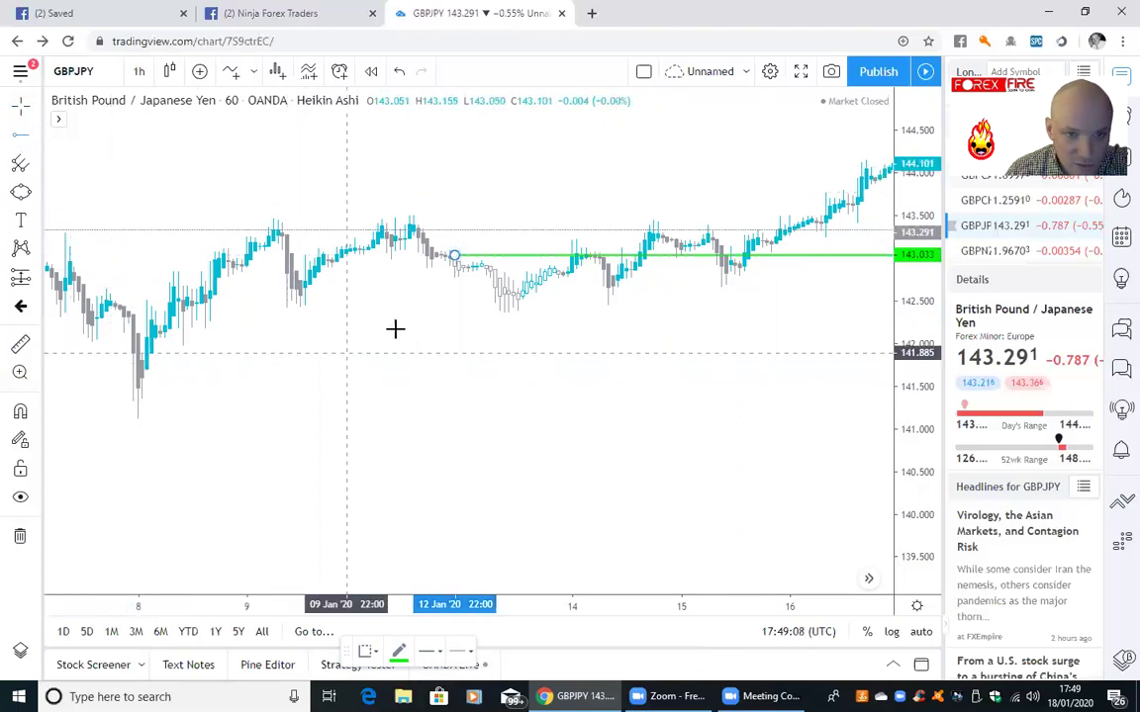
click(452, 312)
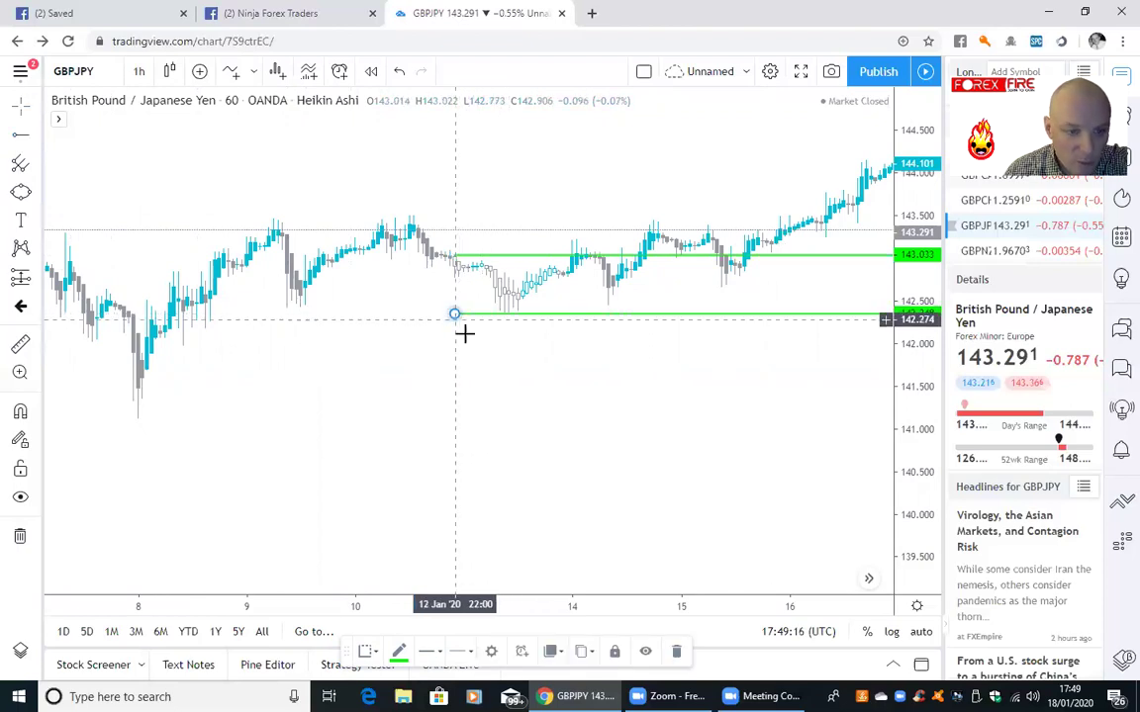
Recolour both horizontal rays marking Monday's high and low to red
click(399, 653)
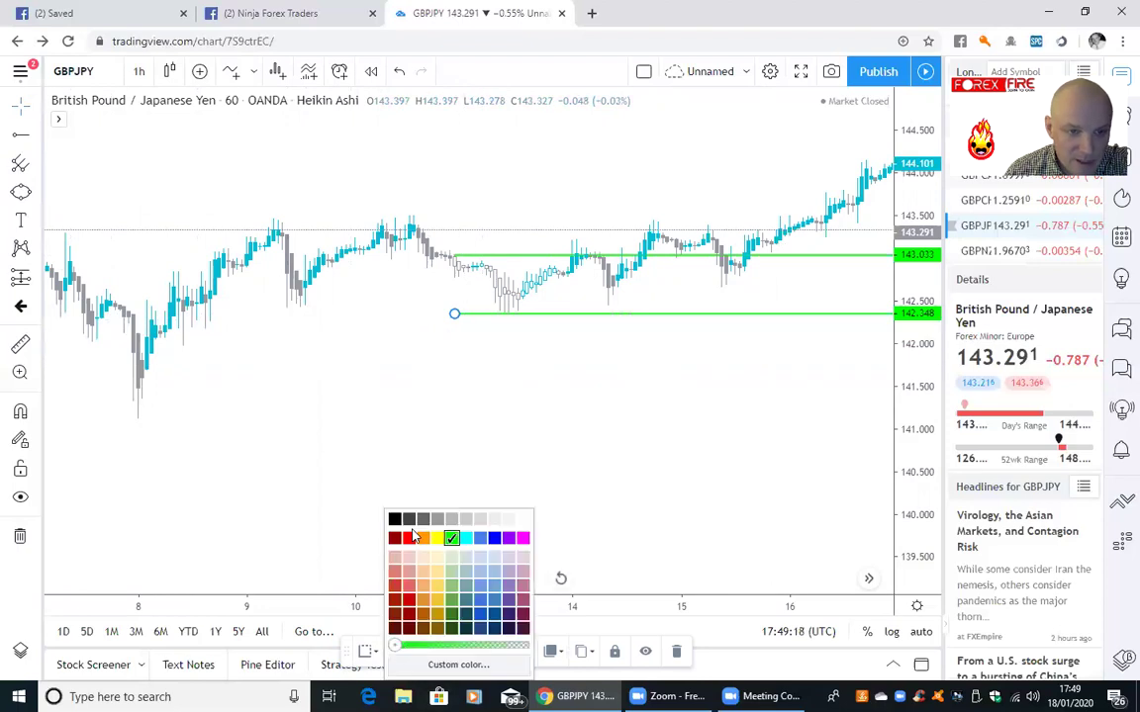
click(410, 539)
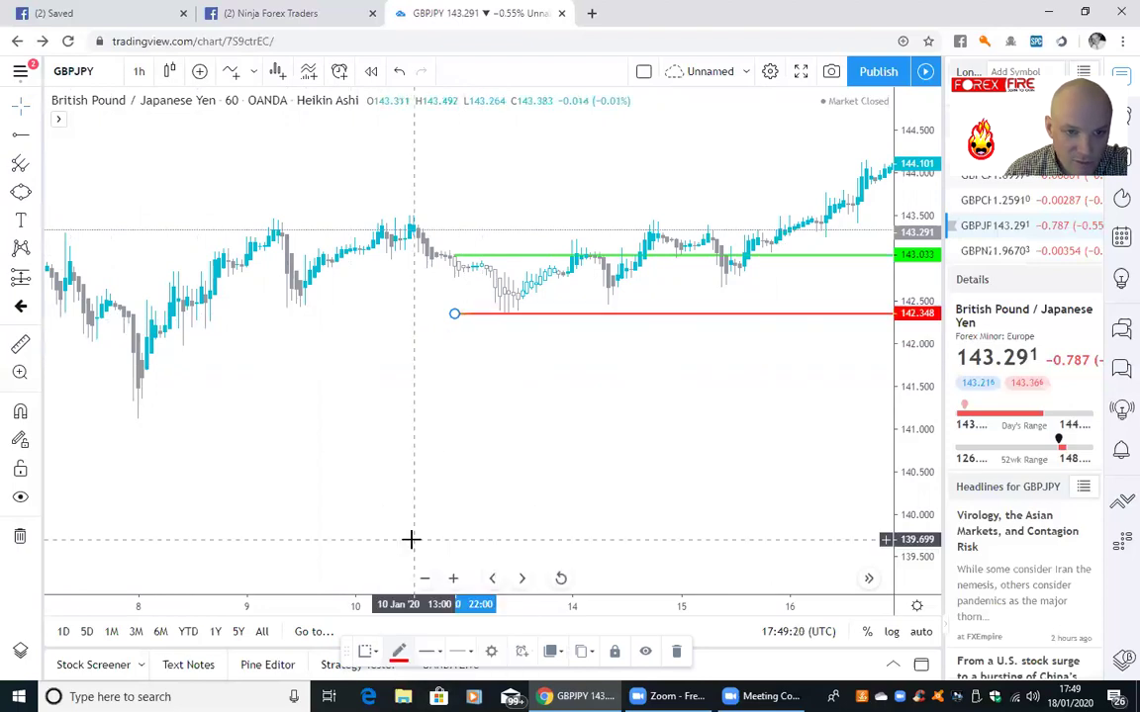
click(507, 257)
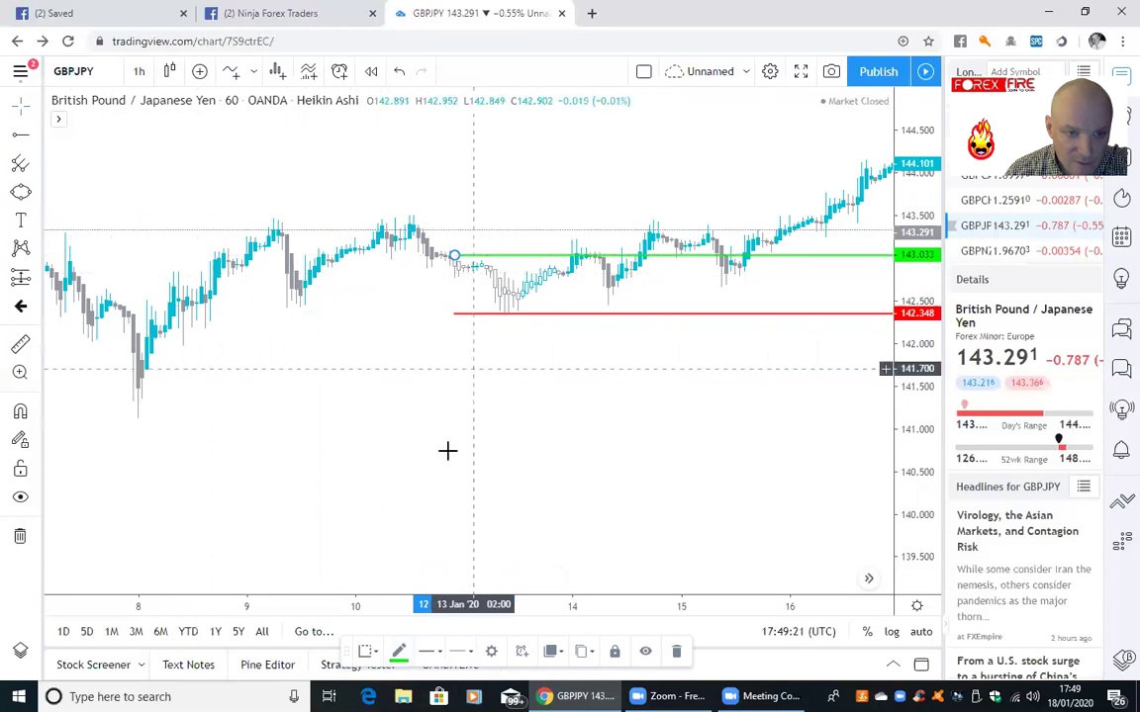
click(399, 651)
click(409, 540)
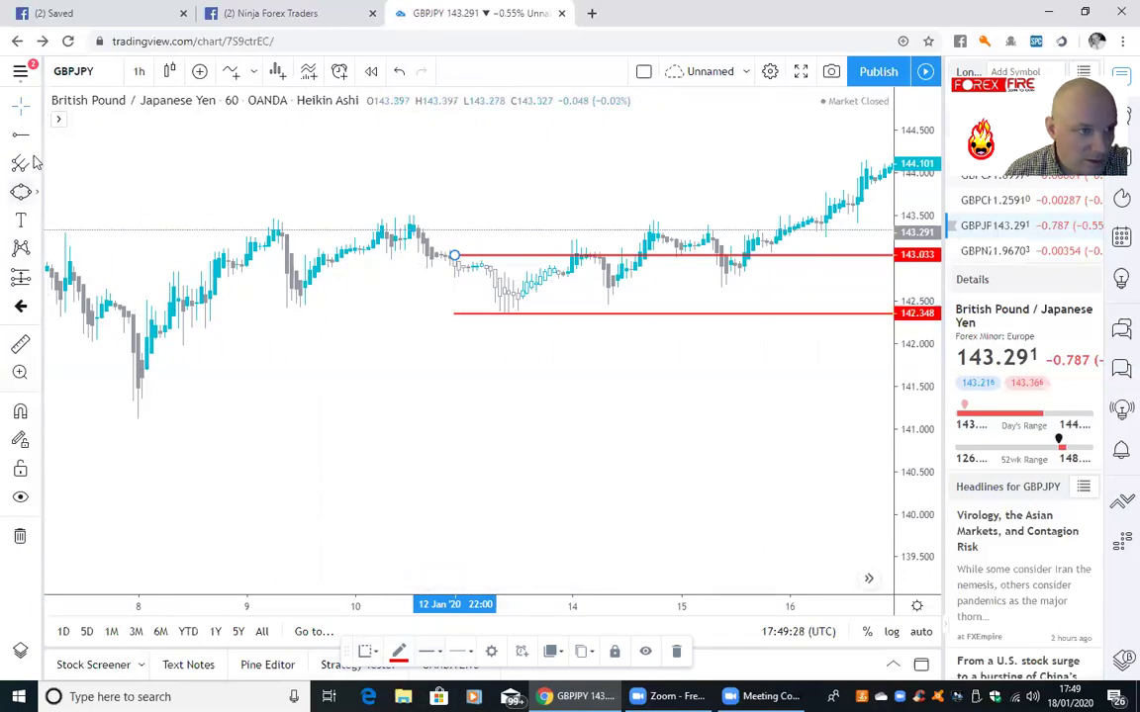
Draw a rectangle over Monday's candles from 12 Jan '20 22:00 at about 143.015 to 13 Jan '20 21:00 at about 142.339
click(40, 194)
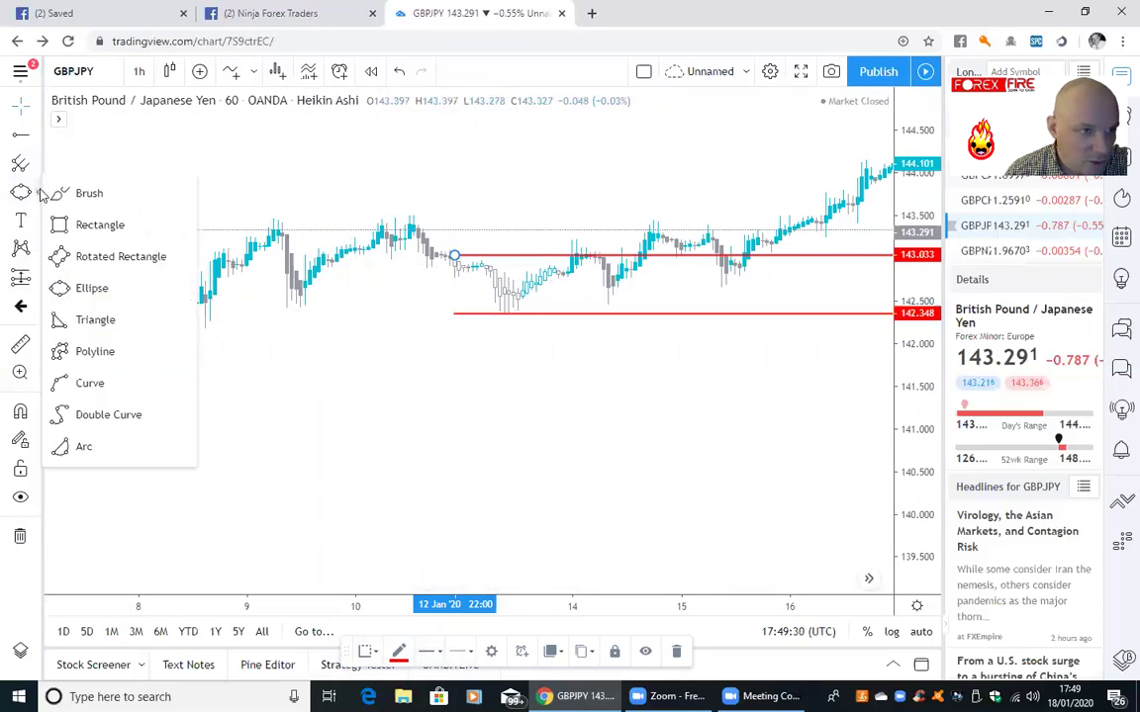
click(96, 226)
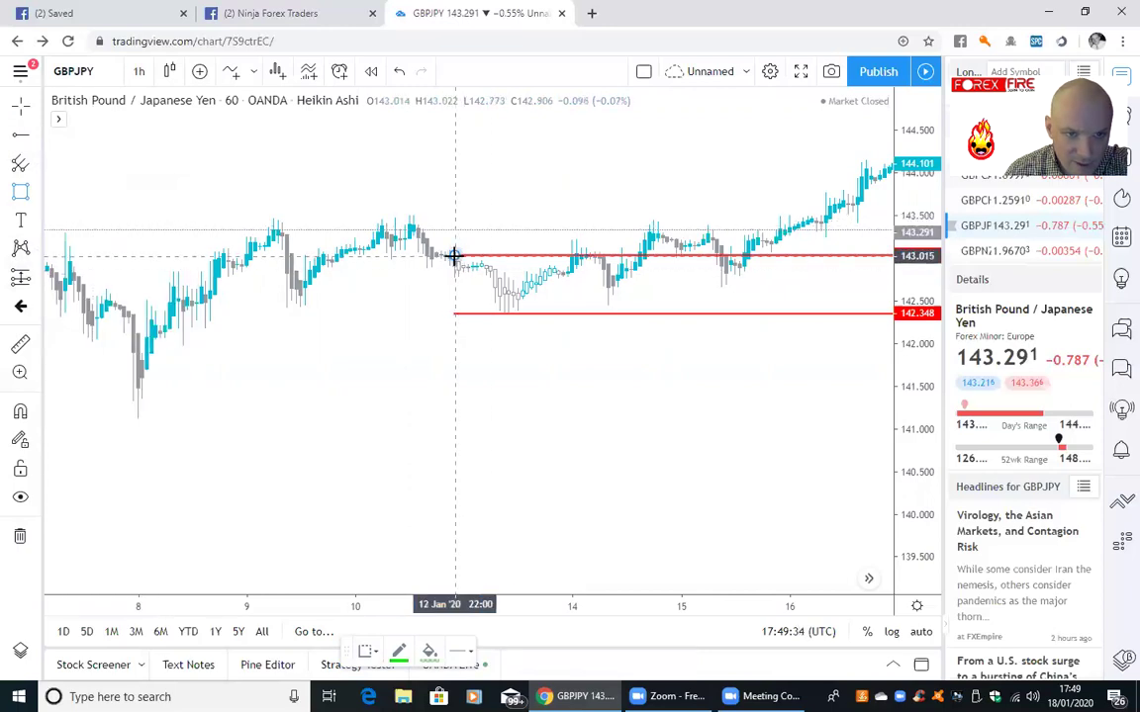
mouse_move(454, 257)
mouse_down()
mouse_move(514, 298)
mouse_move(568, 310)
mouse_move(559, 313)
mouse_up()
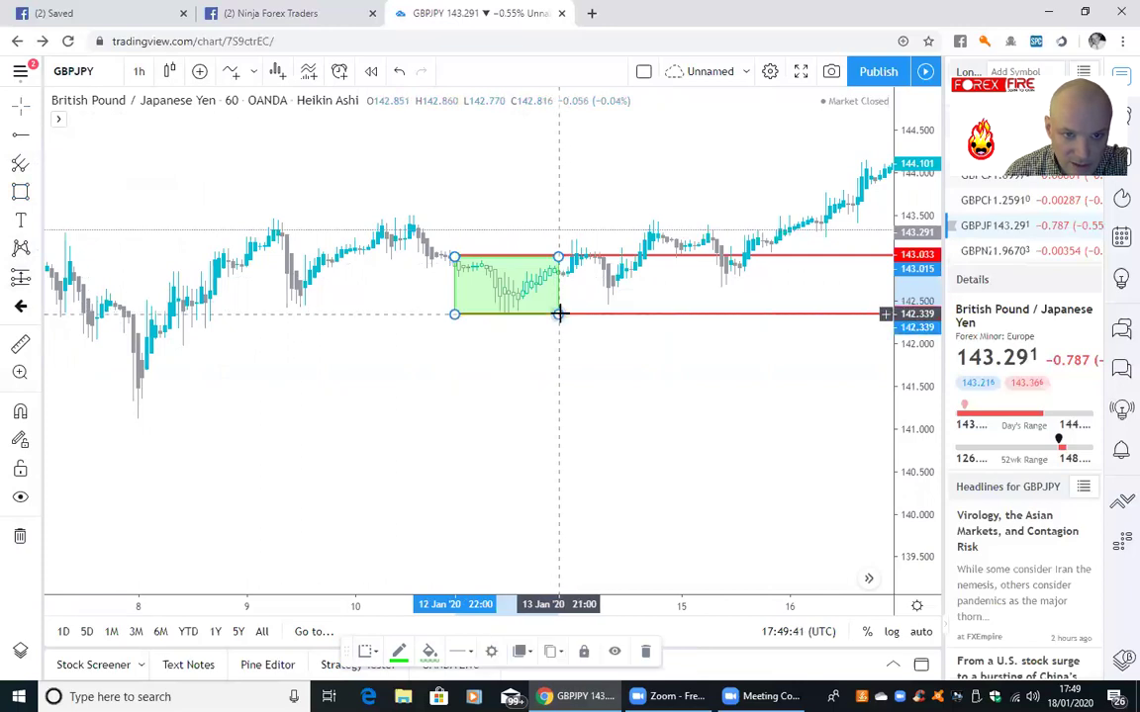
Recolour the rectangle's border and fill to red and make the fill more opaque, to about half strength
click(399, 653)
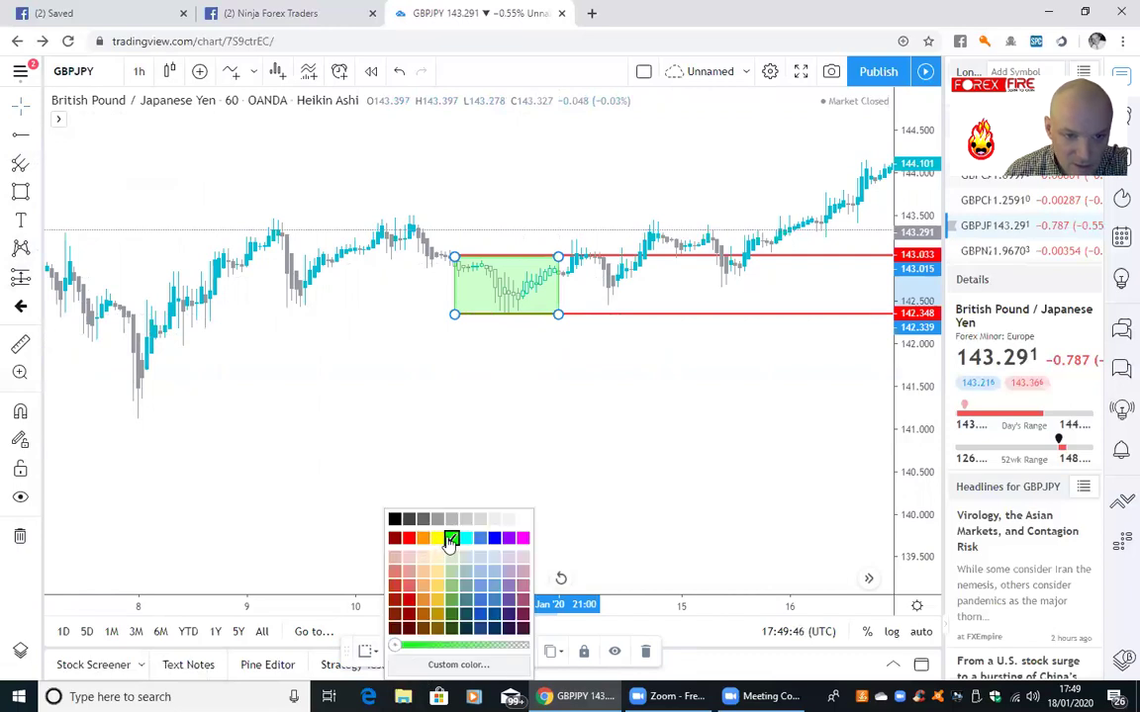
click(410, 541)
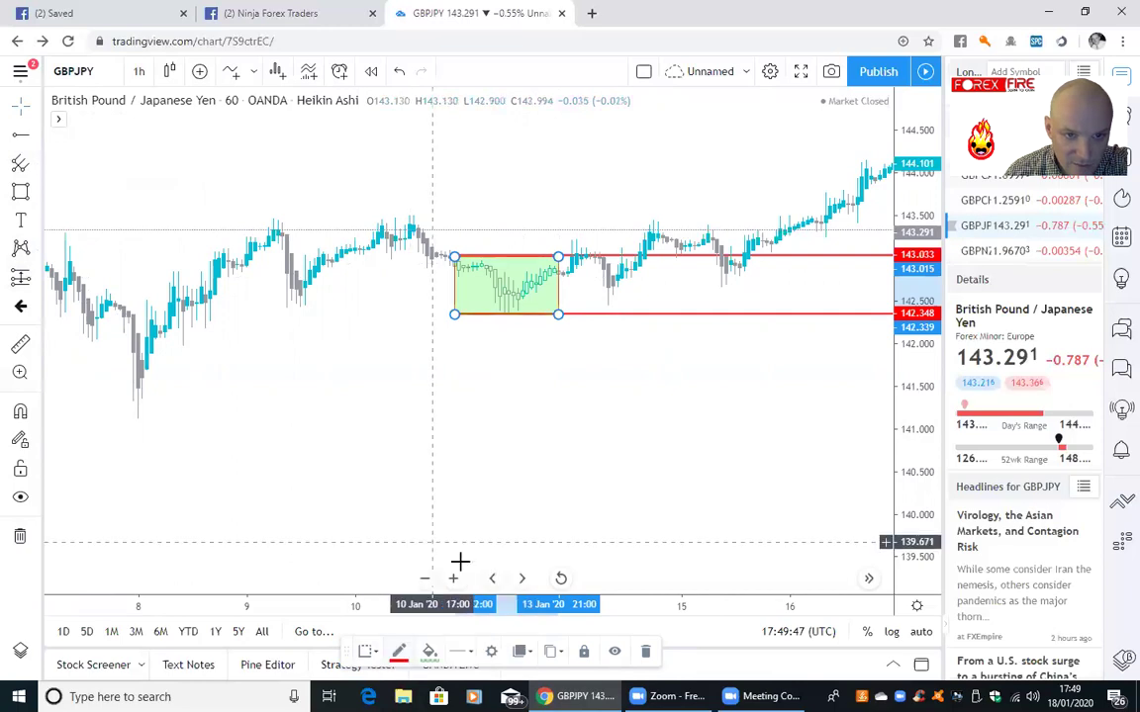
click(429, 653)
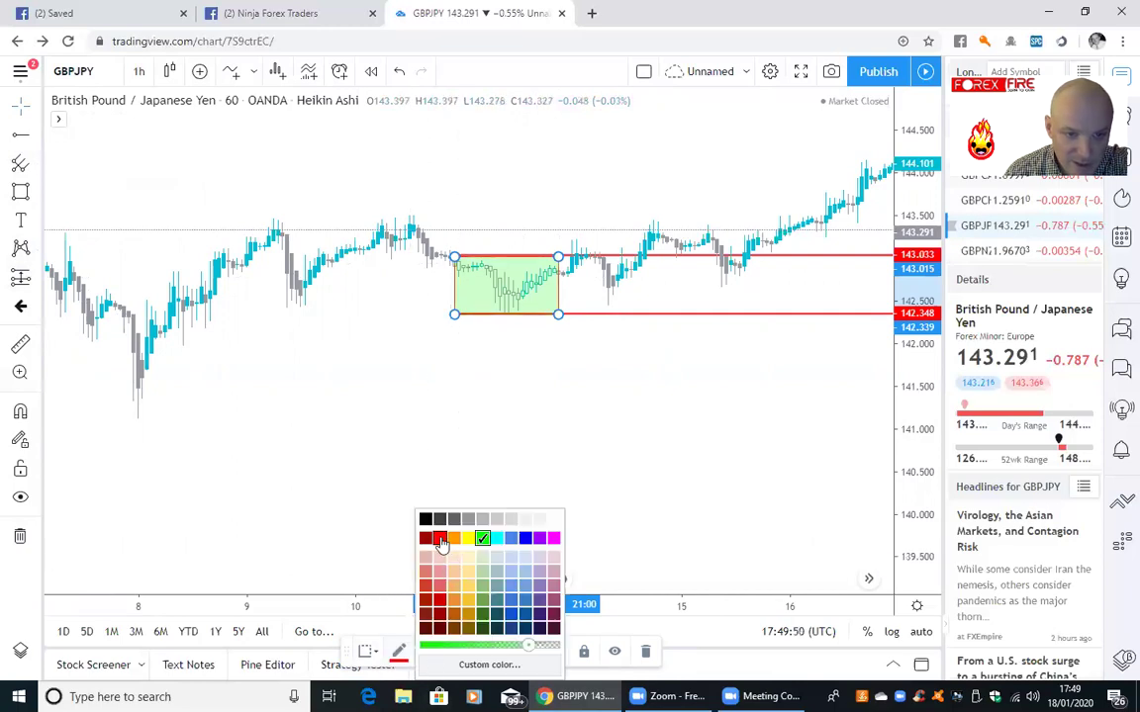
click(440, 541)
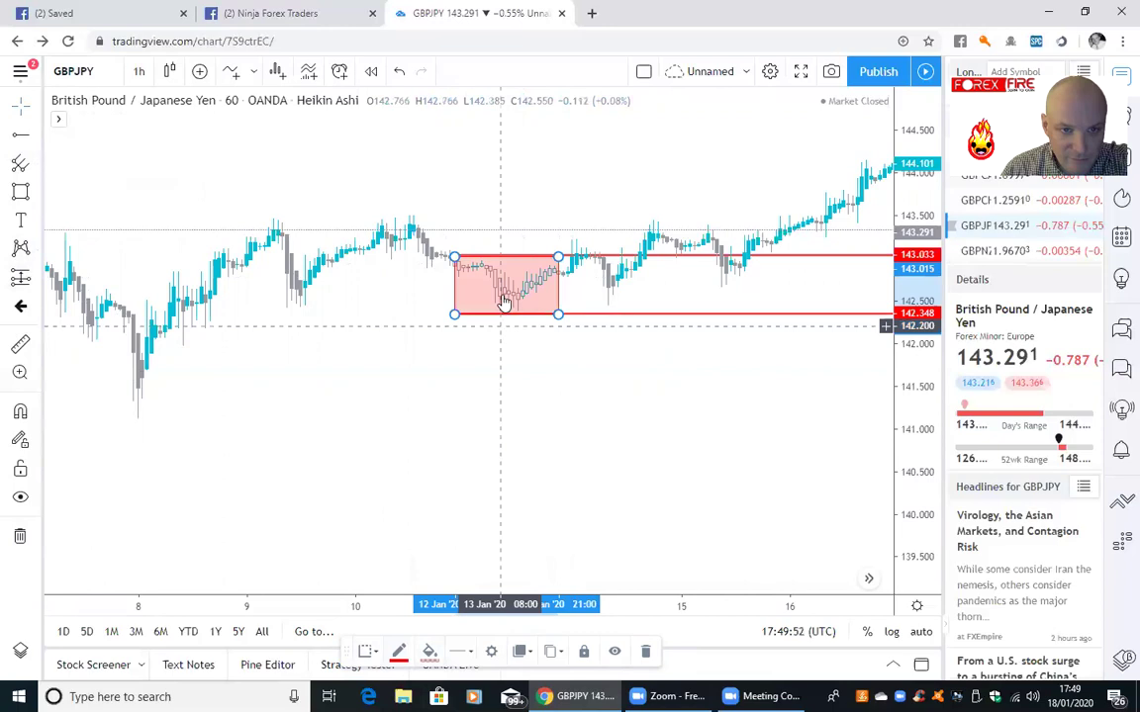
click(430, 655)
drag(515, 646, 485, 653)
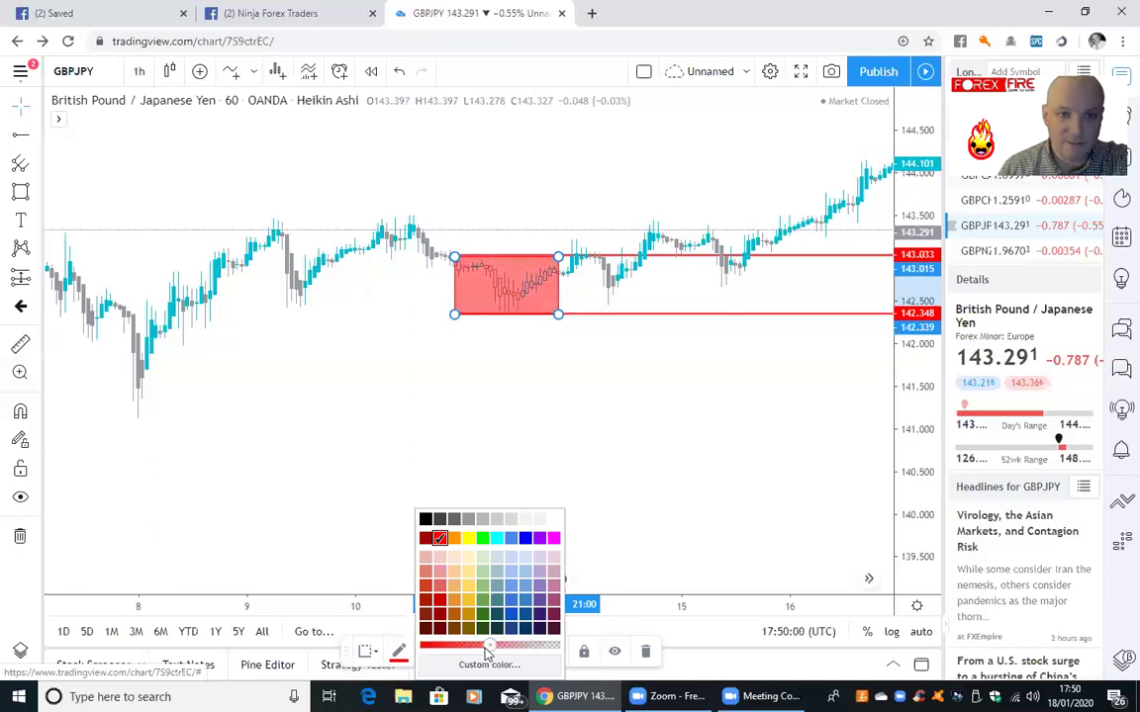
click(353, 465)
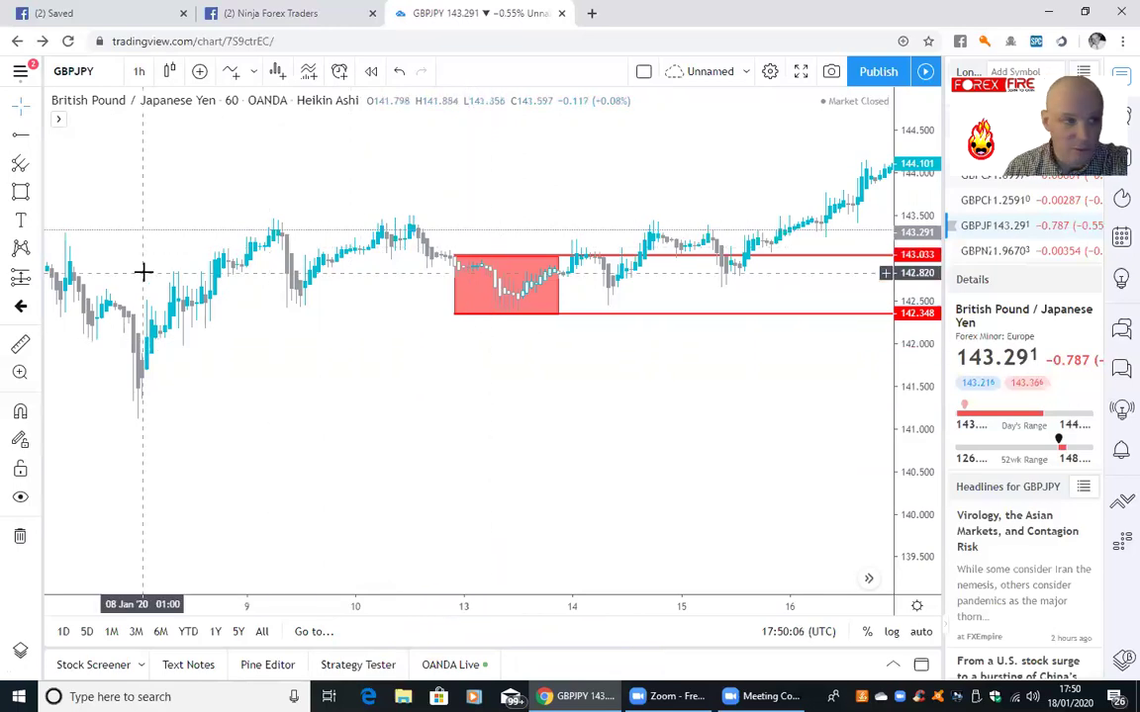
Add the text label "MONADY" above the red rectangle around Monday 13 January
click(22, 222)
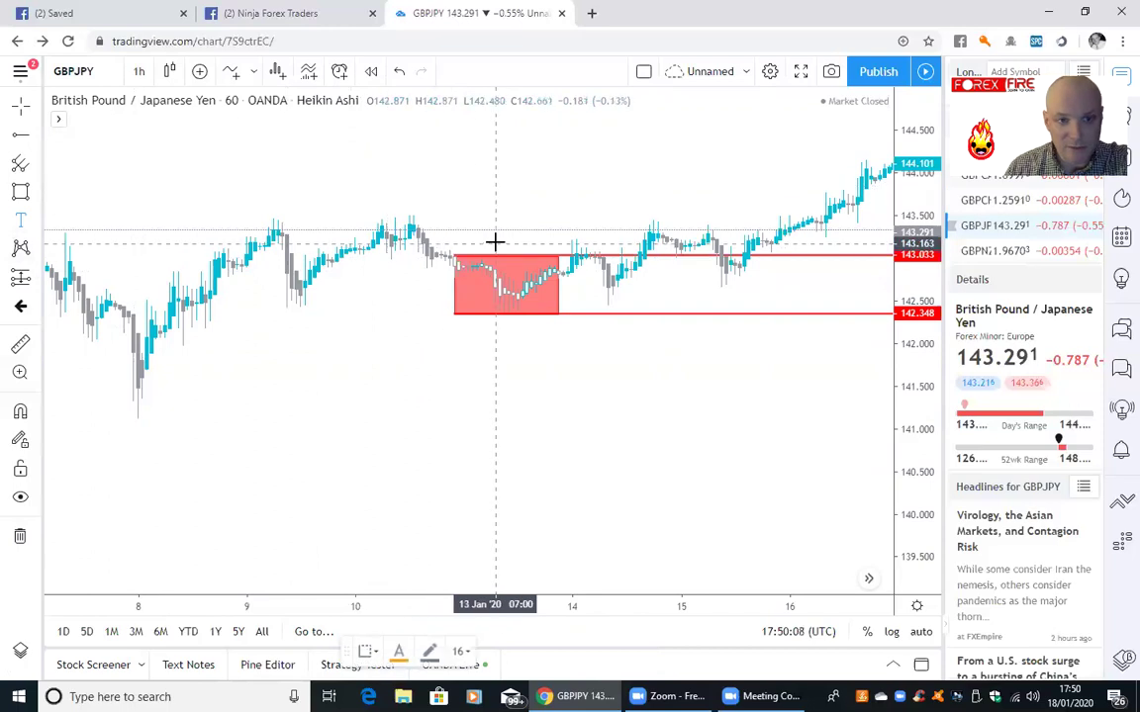
click(494, 239)
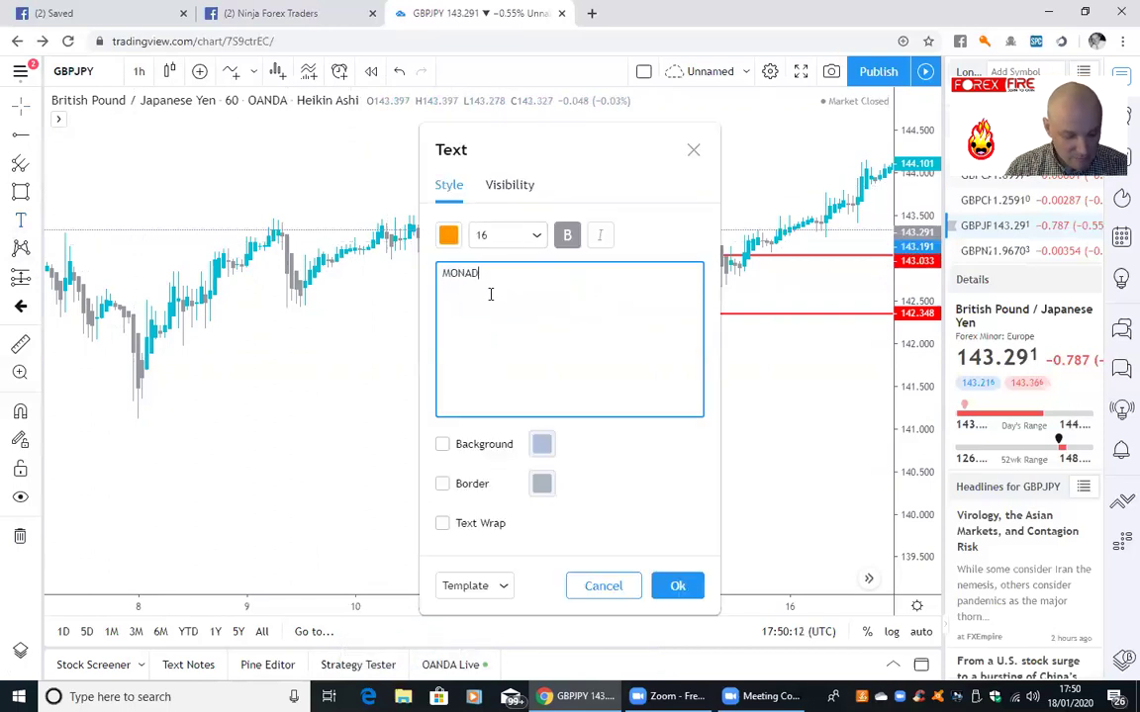
click(675, 585)
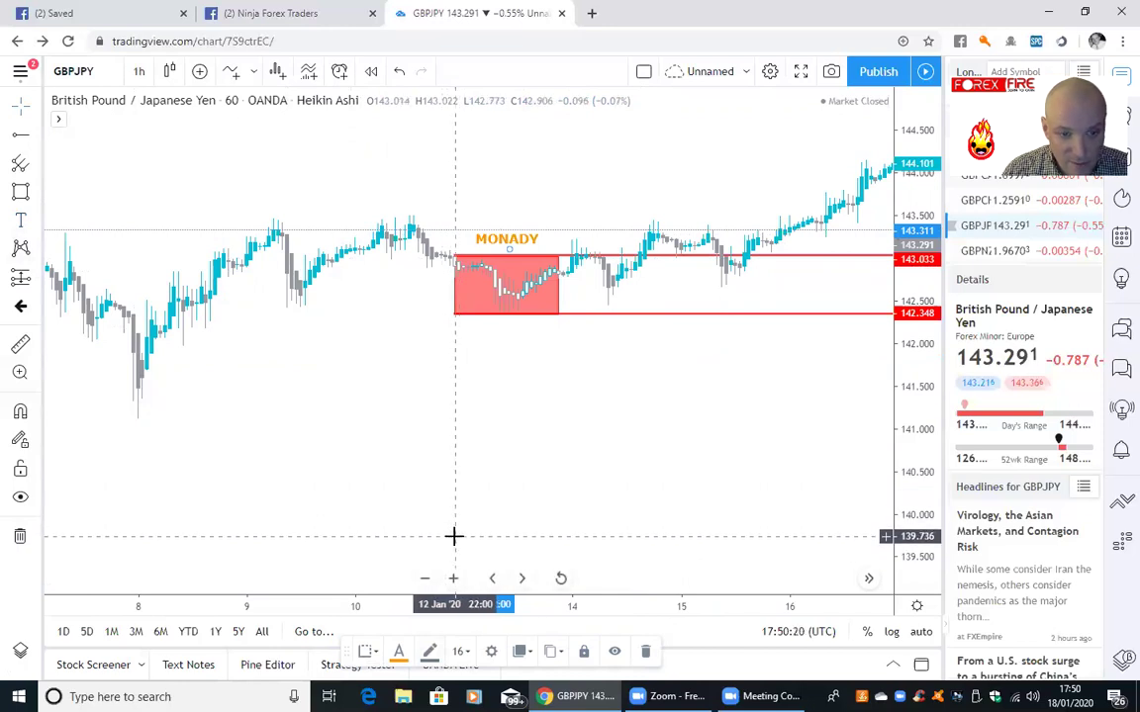
click(524, 315)
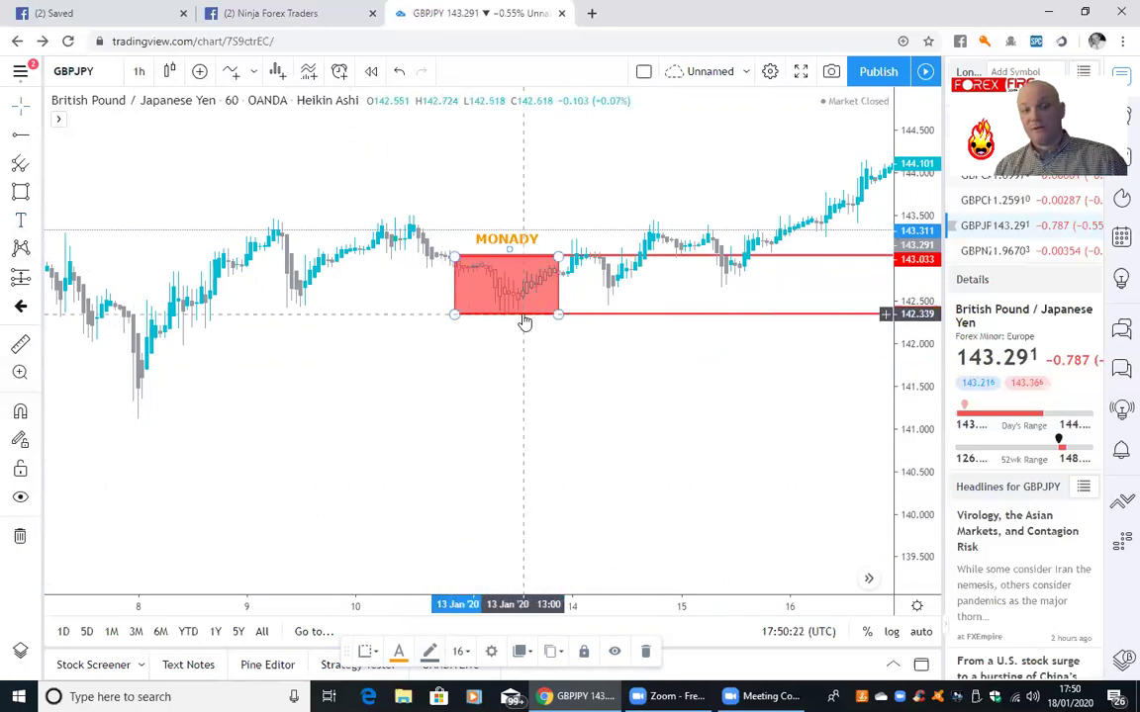
Delete the text label above the red rectangle
double_click(479, 238)
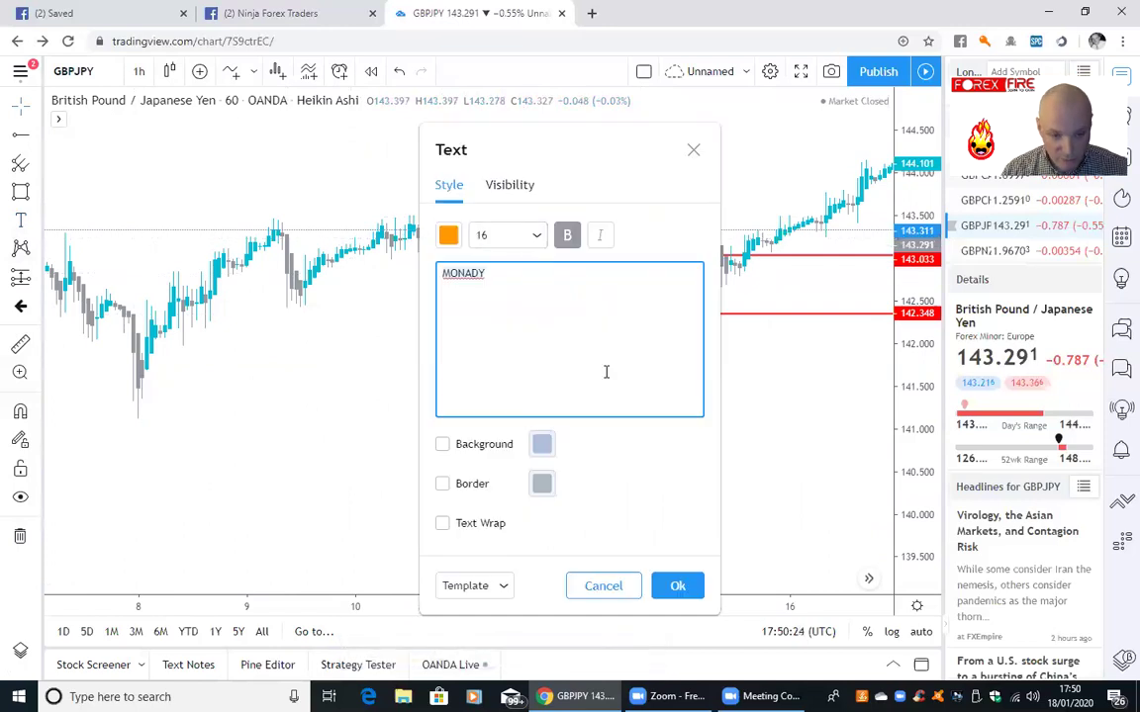
key(Escape)
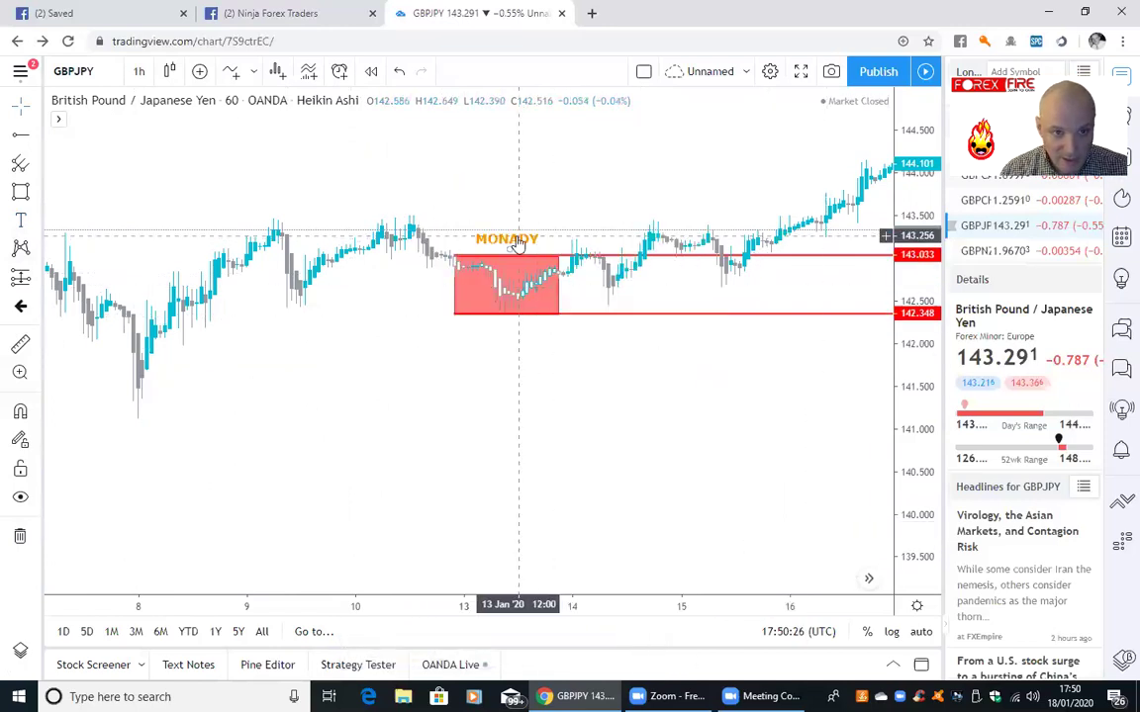
key(Delete)
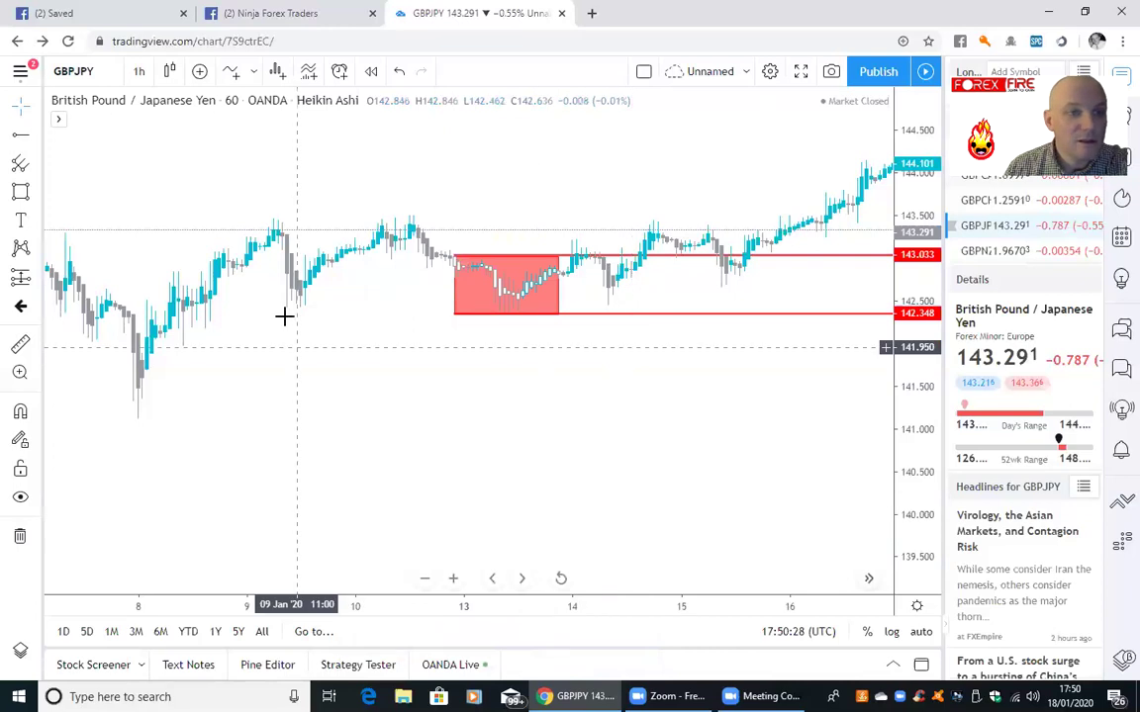
Draw two horizontal rays starting at 05 Jan '20 22:00, at about 142.783 for the previous Monday's high and about 140.848 for its low
drag(312, 420, 537, 400)
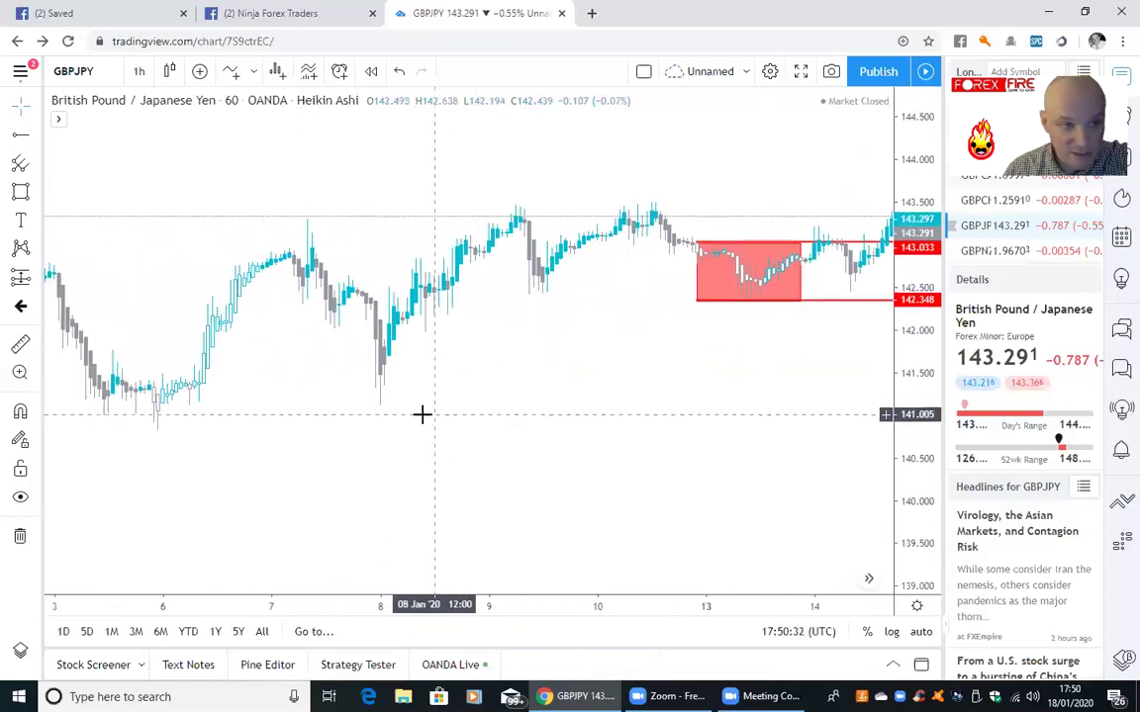
drag(242, 455, 372, 455)
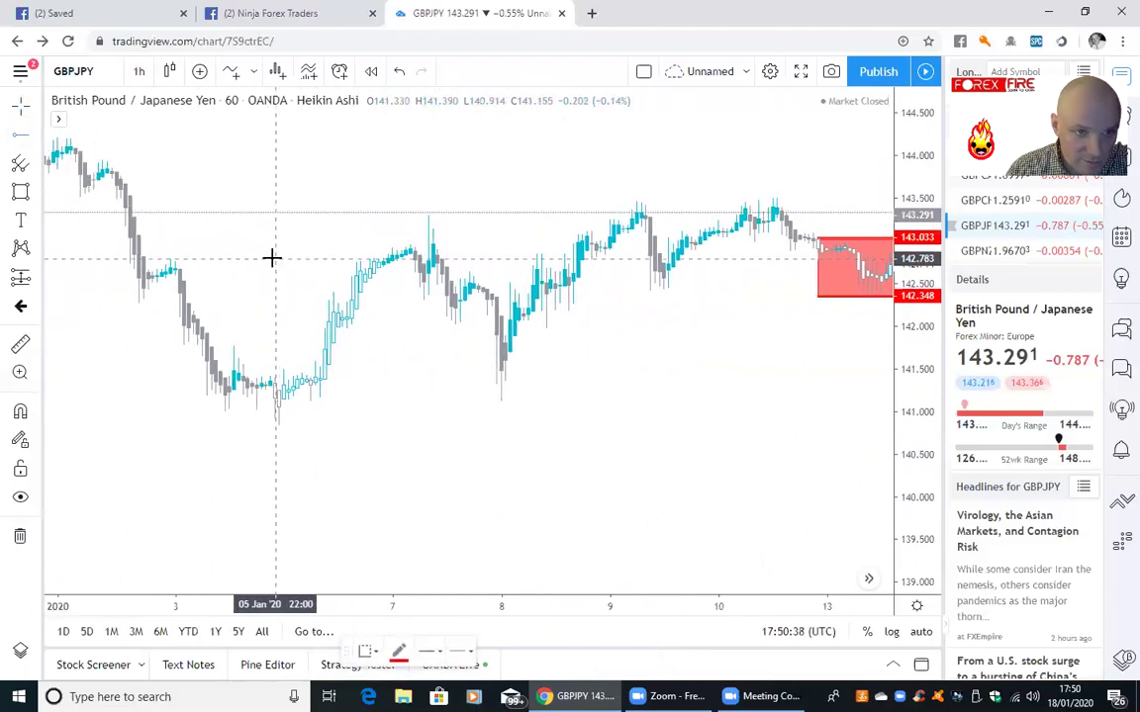
click(271, 258)
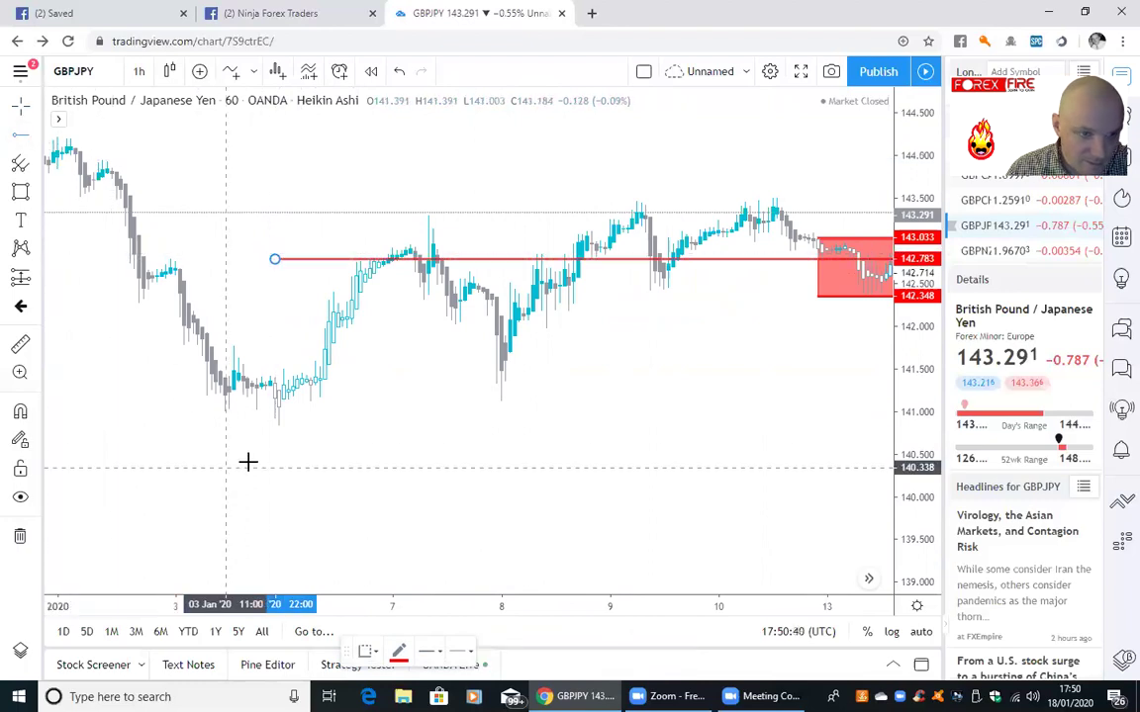
click(271, 423)
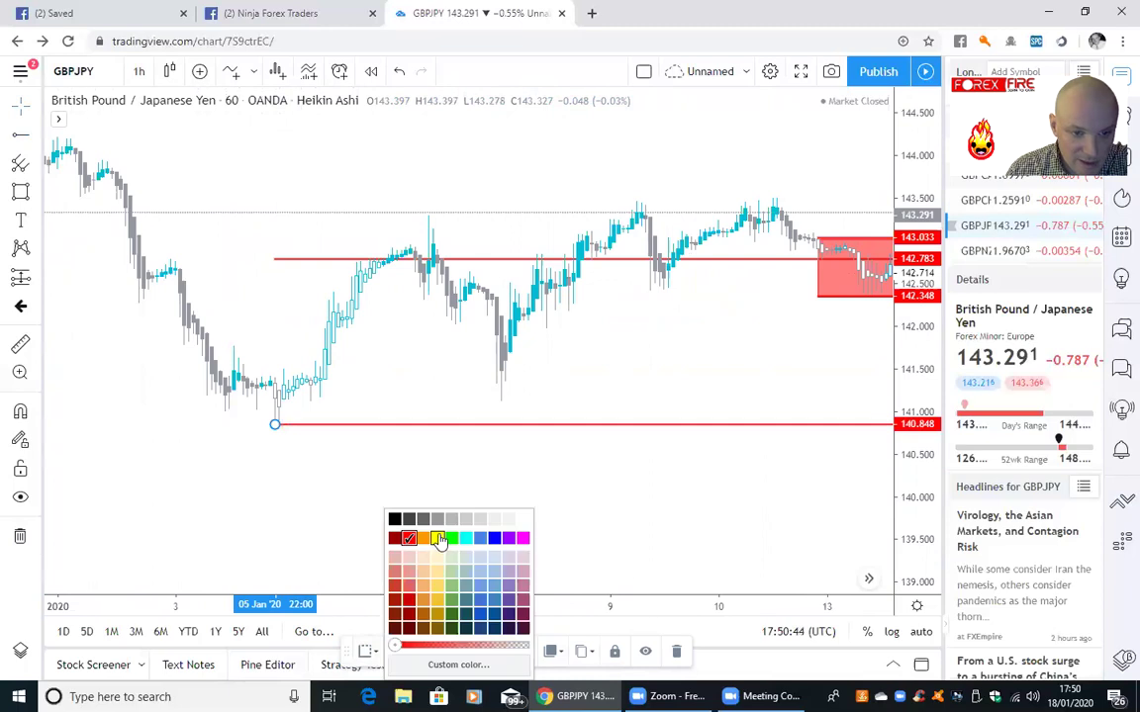
Recolour both horizontal rays marking the 6 January Monday's high and low to orange
click(425, 542)
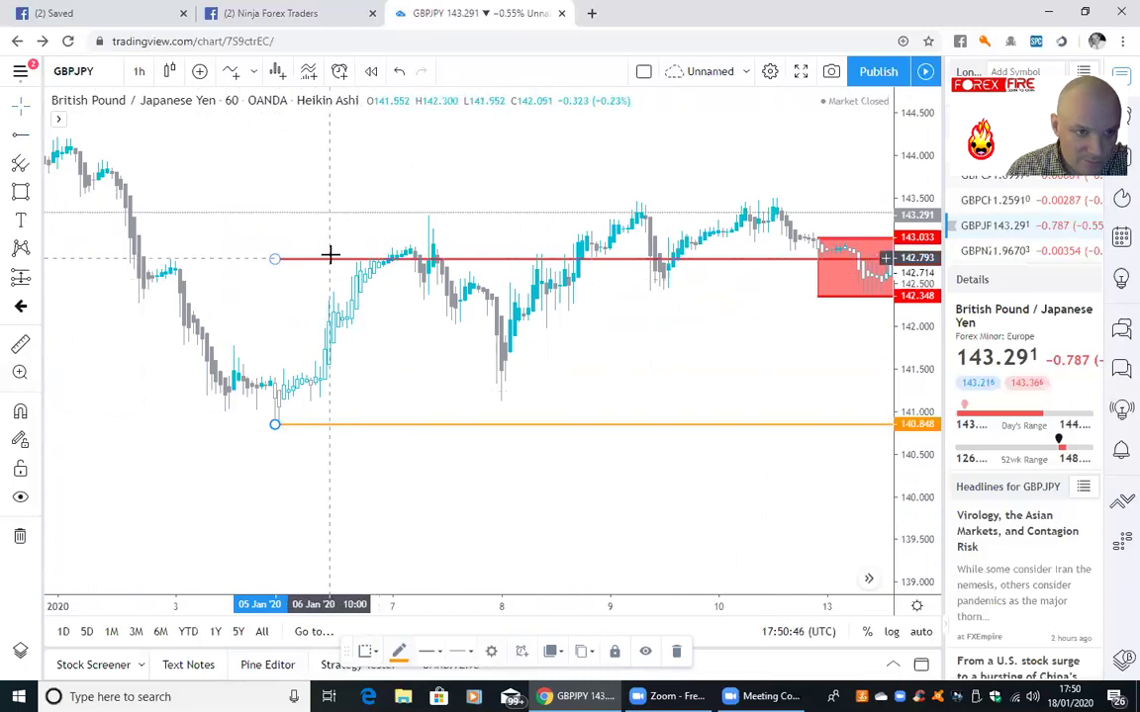
click(400, 653)
click(425, 543)
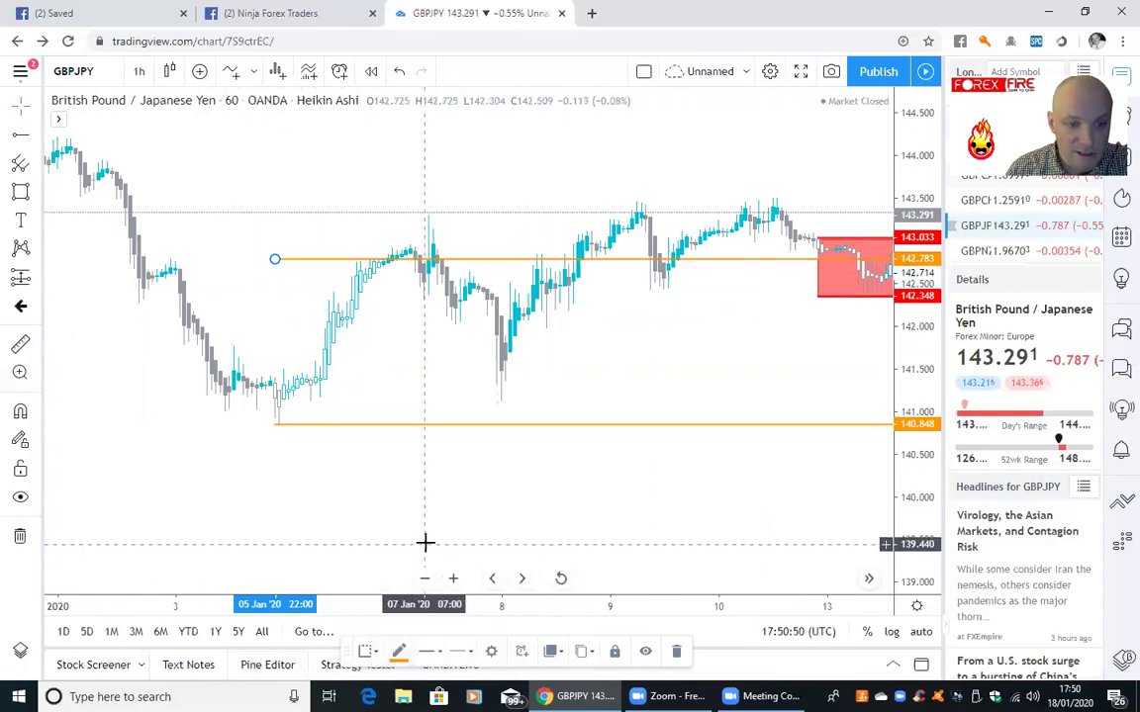
Draw a rectangle over the 6 January candles from 05 Jan '20 22:00 at about 142.793 to 06 Jan '20 23:00 at about 140.848
click(20, 191)
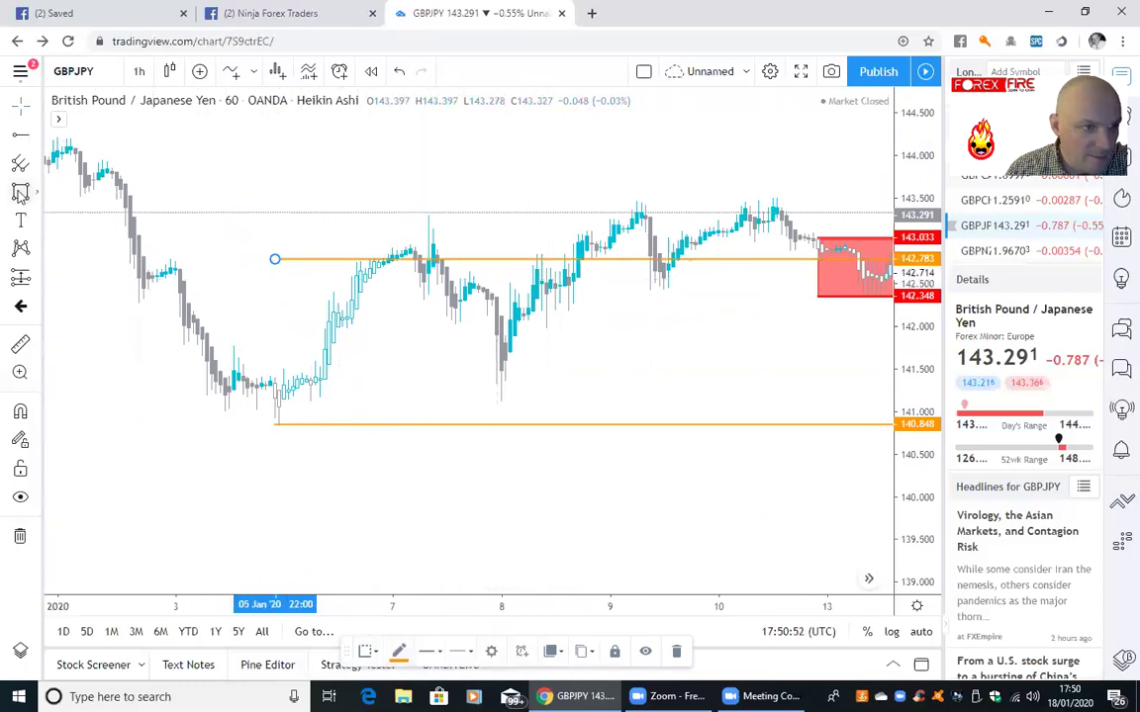
mouse_move(276, 262)
mouse_down()
mouse_move(387, 389)
mouse_move(397, 407)
mouse_move(387, 425)
mouse_up()
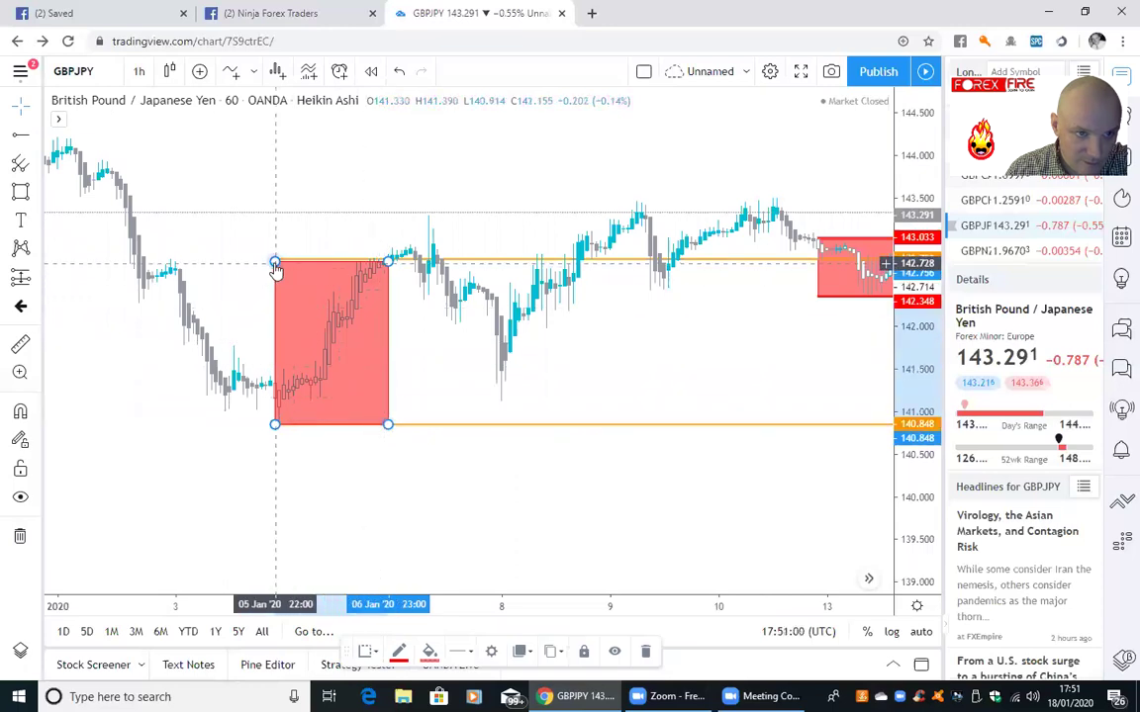
drag(274, 259, 276, 256)
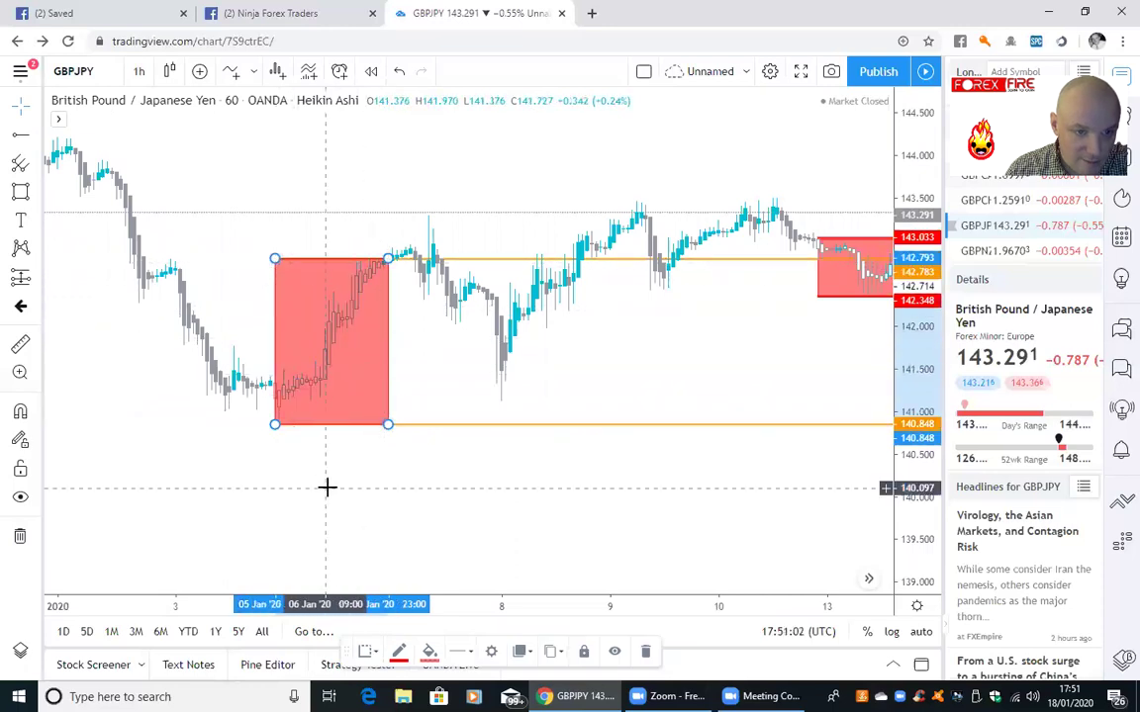
Recolour the 6 January rectangle's border and fill to orange
click(410, 653)
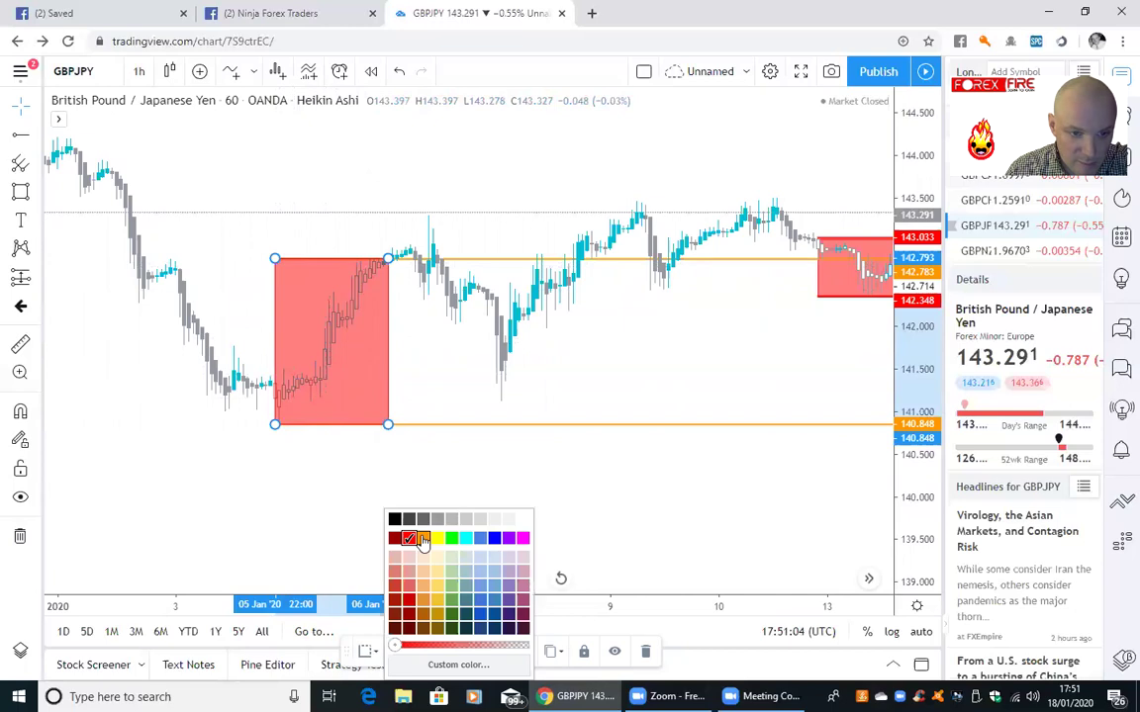
click(424, 539)
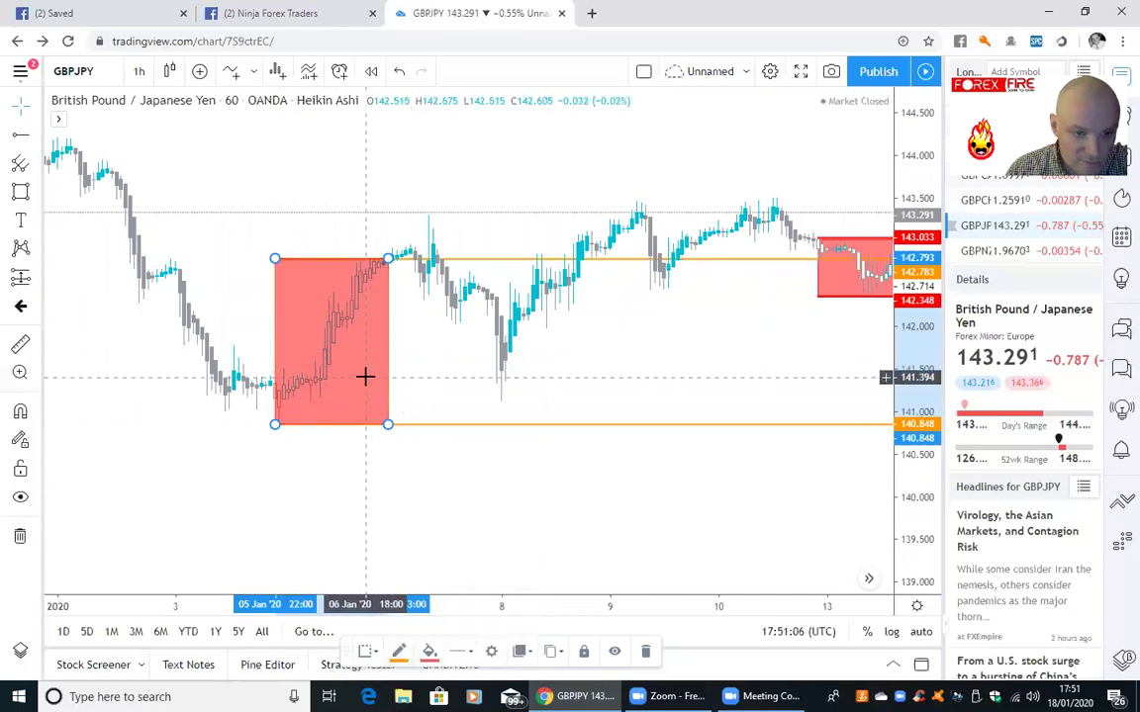
click(432, 652)
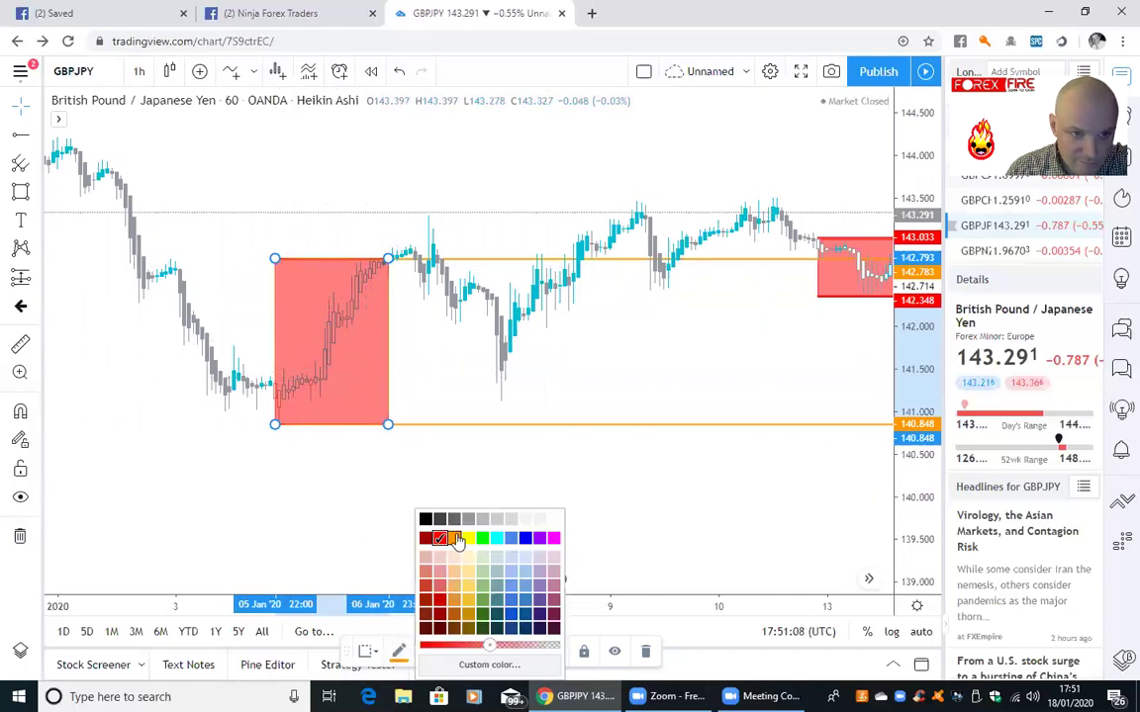
click(456, 539)
click(336, 498)
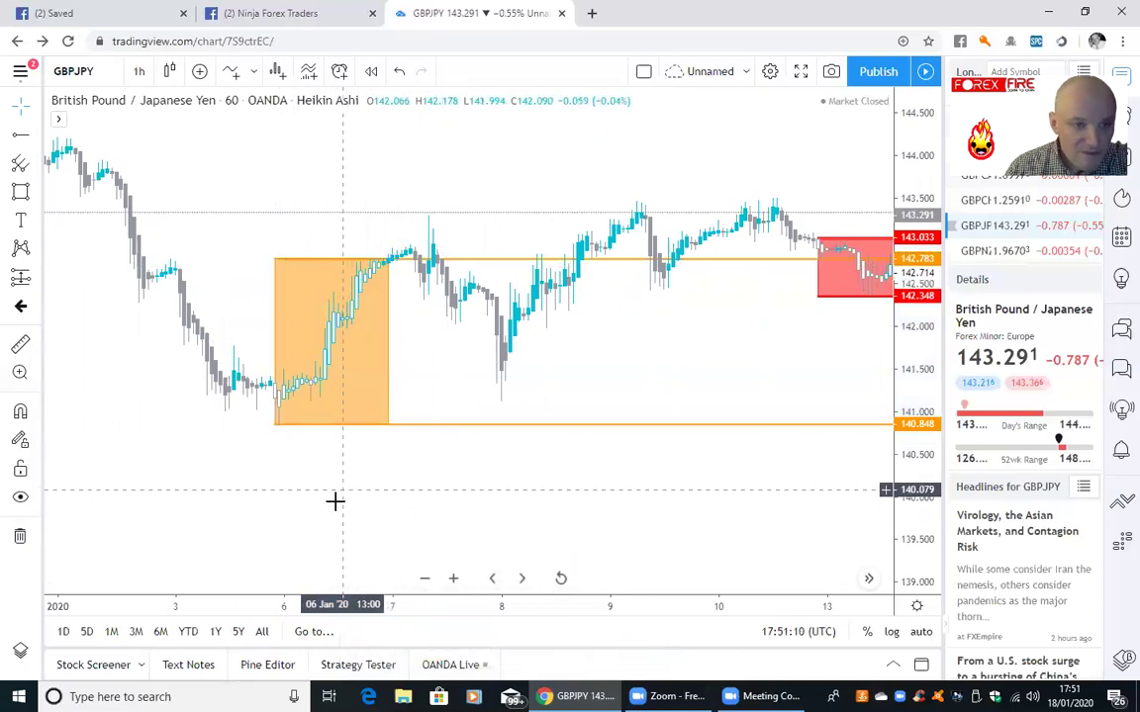
Draw horizontal rays for Monday 30 December's range, at about 143.441 from 29 Dec '19 23:00 and about 142.589 from 29 Dec '19 22:00
scroll(380, 511, left, 3)
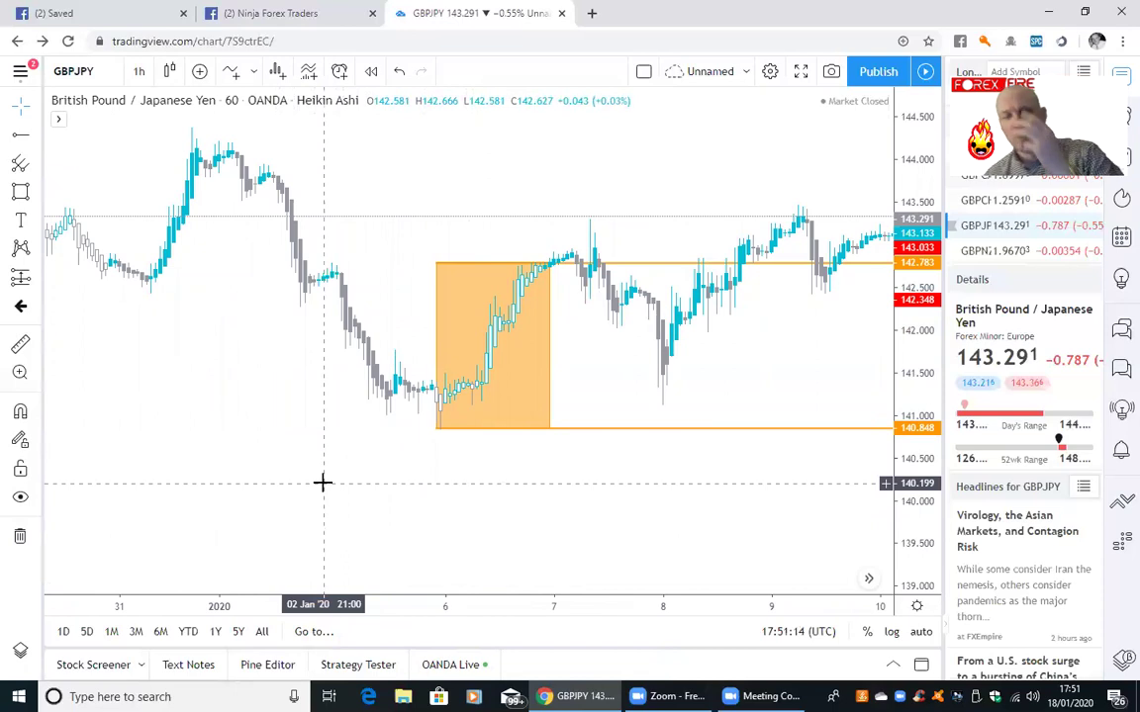
scroll(502, 484, left, 5)
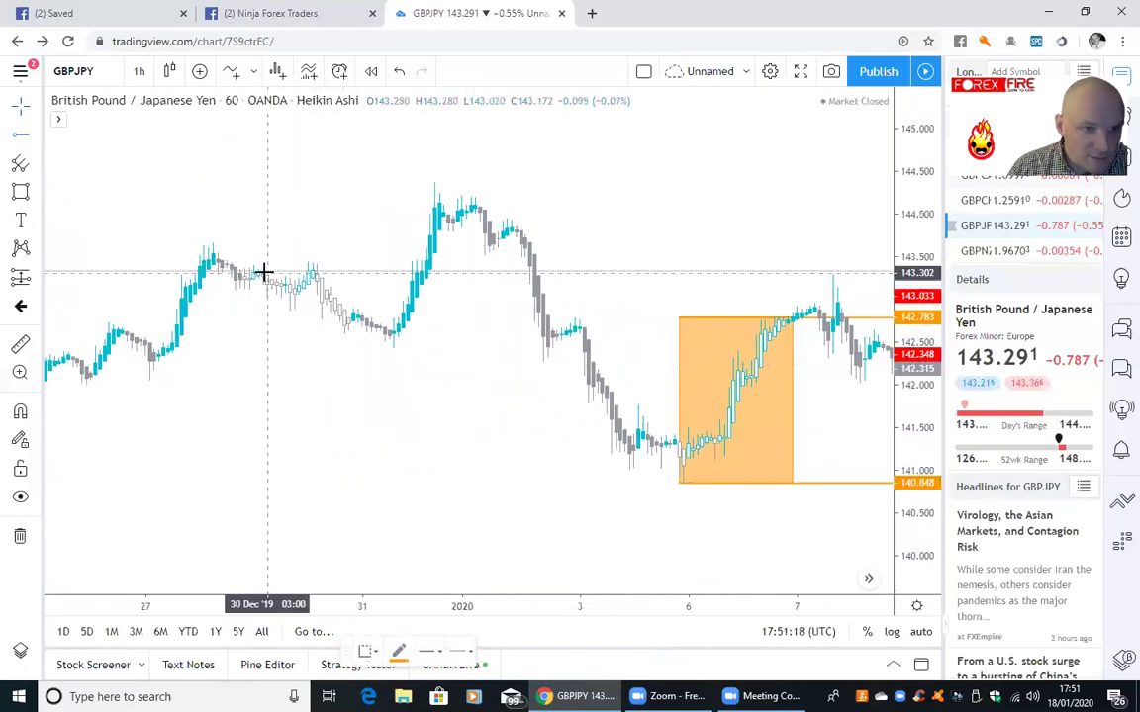
click(247, 267)
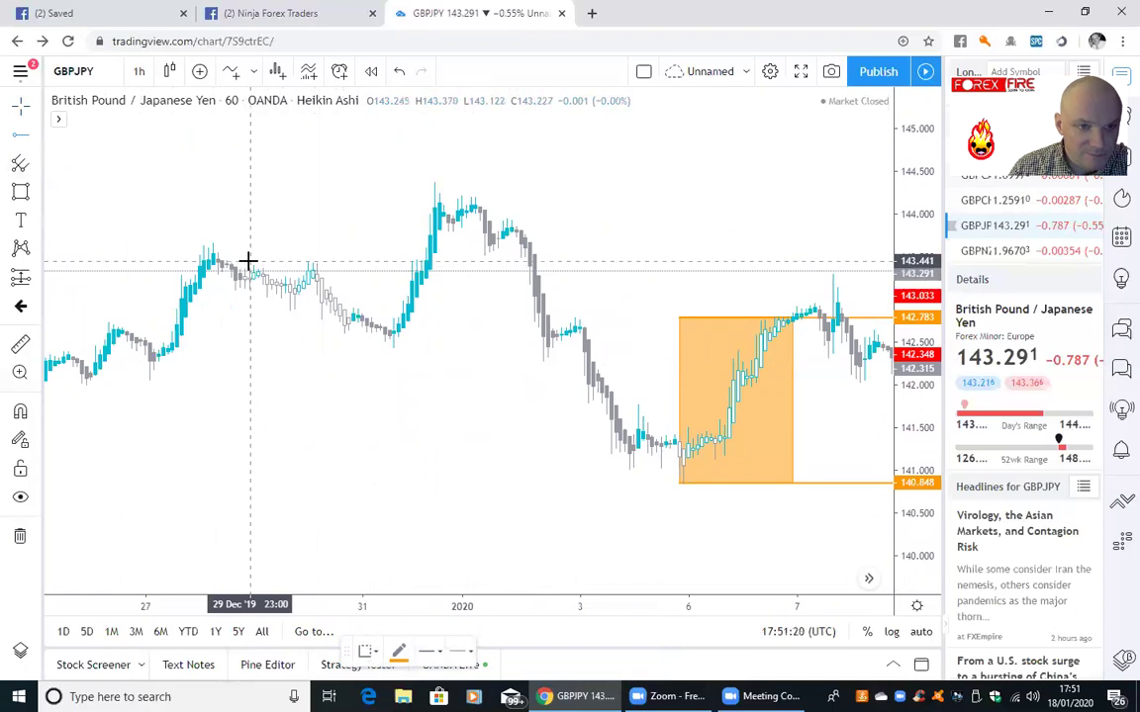
click(248, 262)
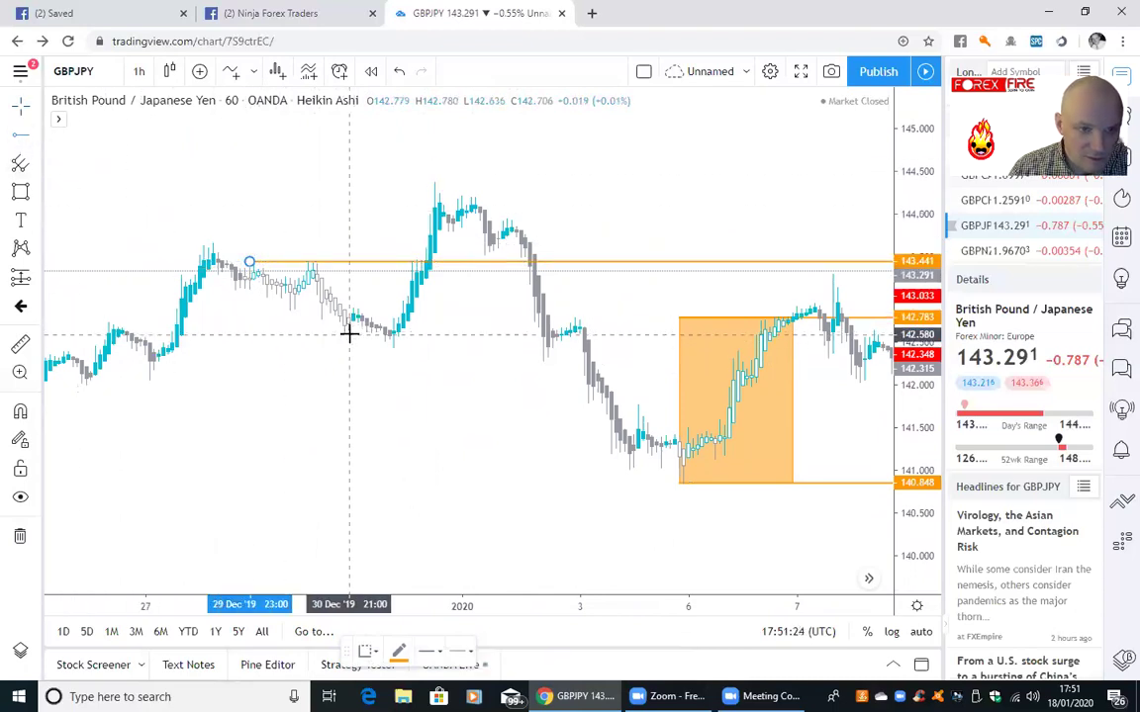
click(243, 333)
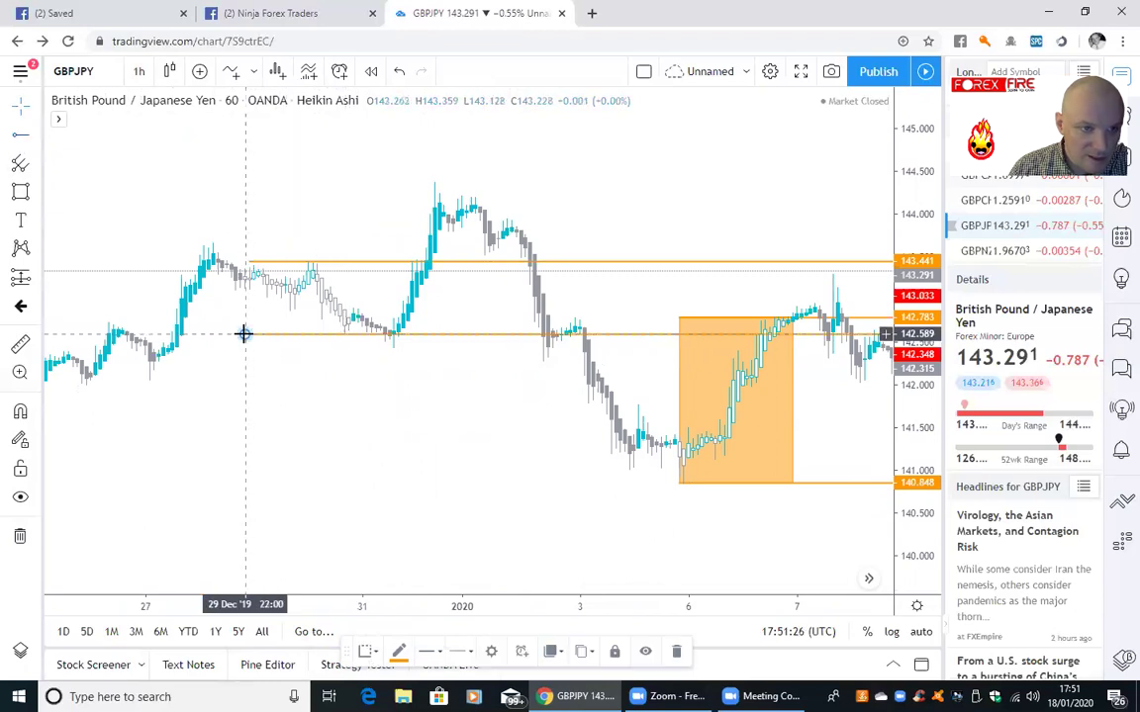
Recolour both horizontal rays marking the 30 December Monday's high and low to green
click(395, 654)
click(450, 539)
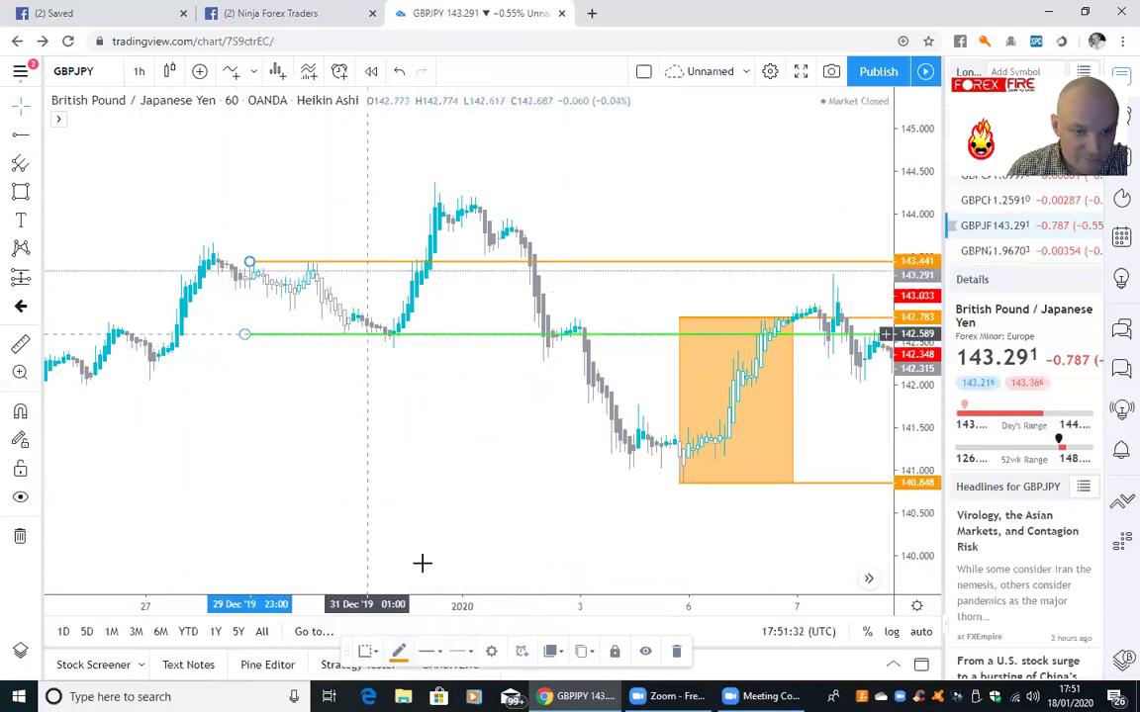
click(398, 653)
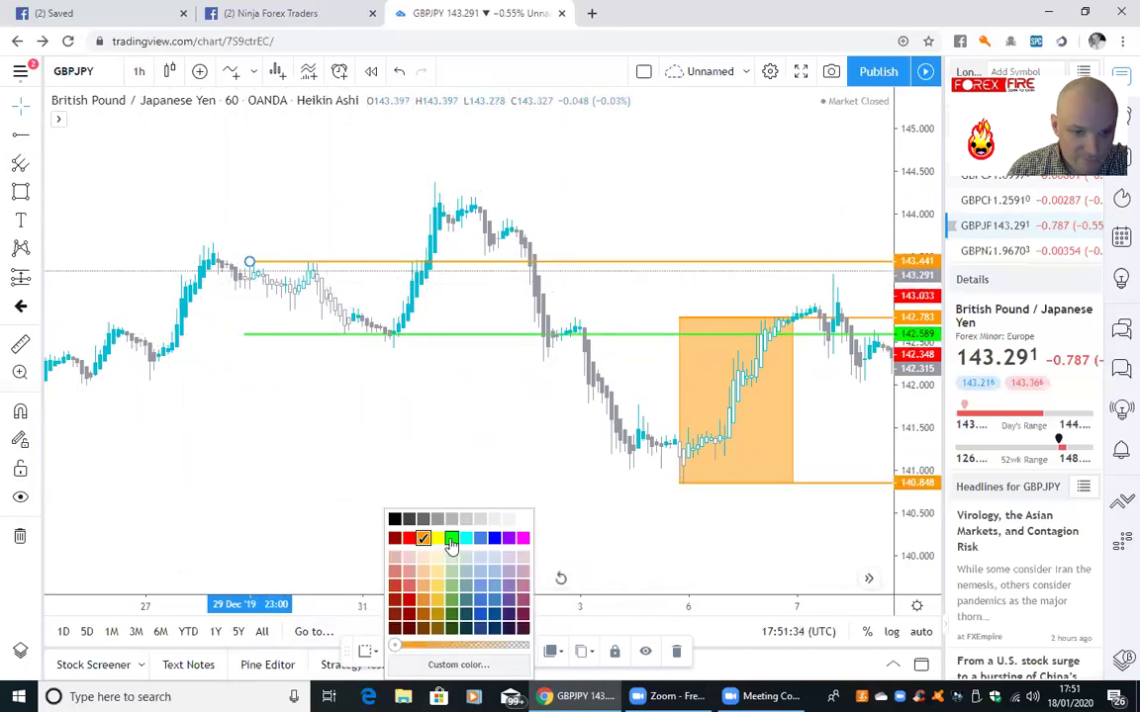
click(450, 539)
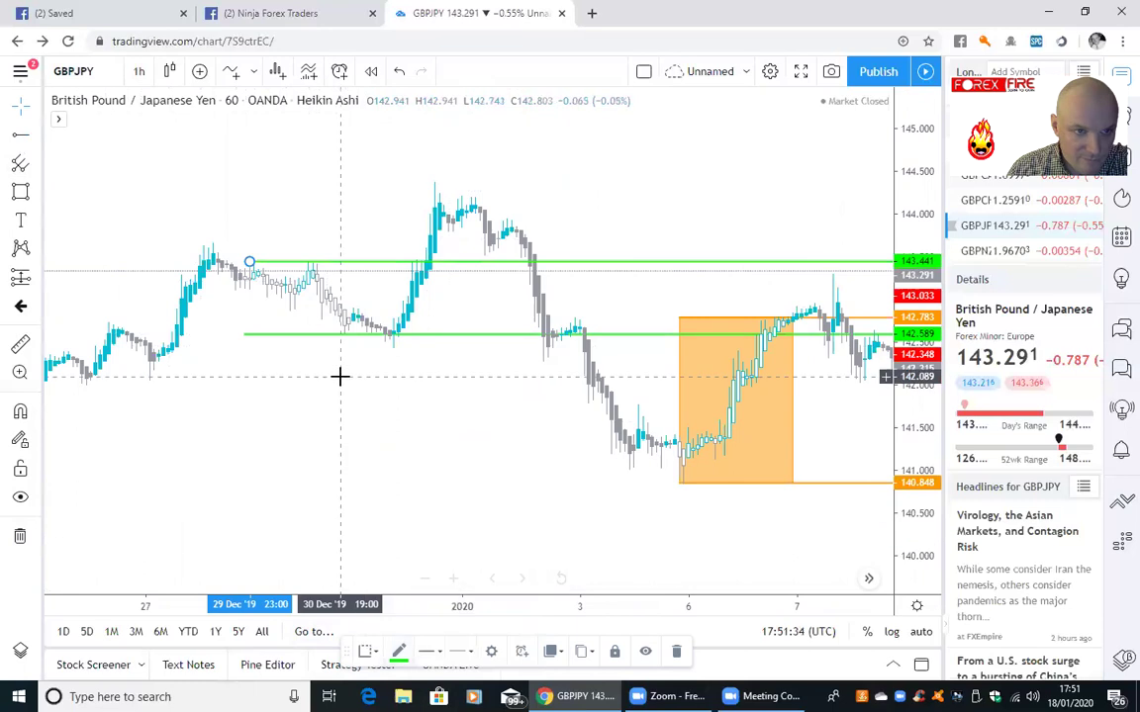
Draw a rectangle over the 30 December candles from 29 Dec '19 22:00 at about 143.432 to 30 Dec '19 21:00 at about 142.580
click(20, 194)
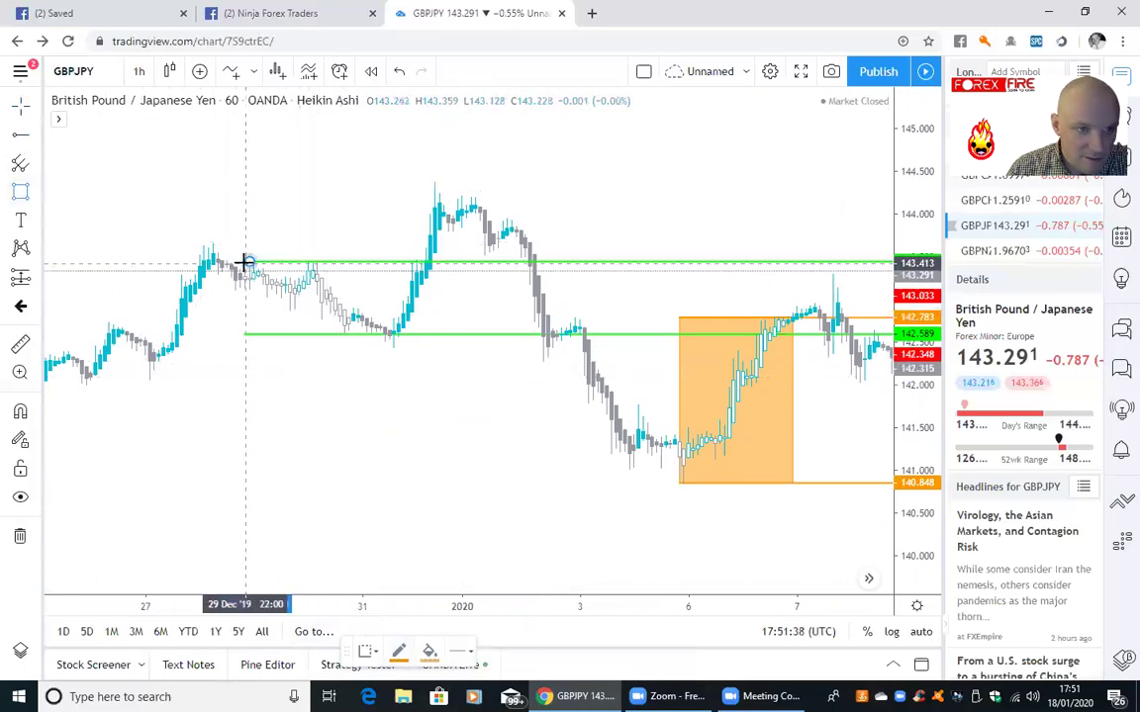
mouse_move(245, 262)
mouse_down()
mouse_move(277, 303)
mouse_move(348, 337)
mouse_up()
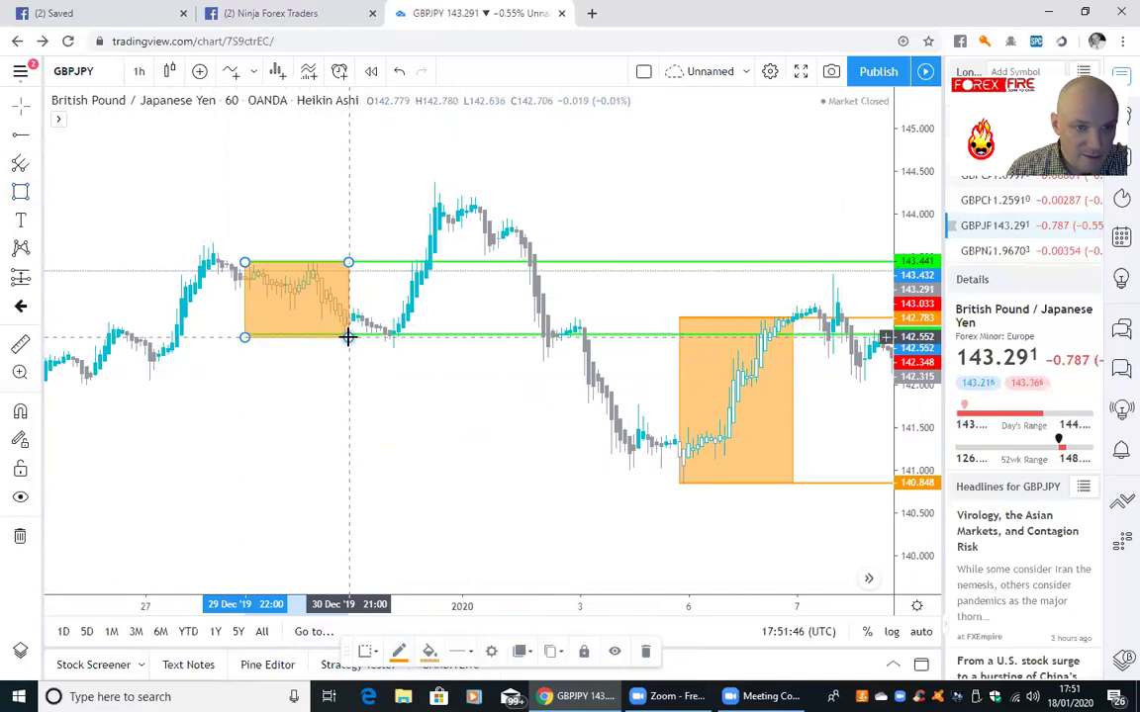
drag(347, 336, 346, 333)
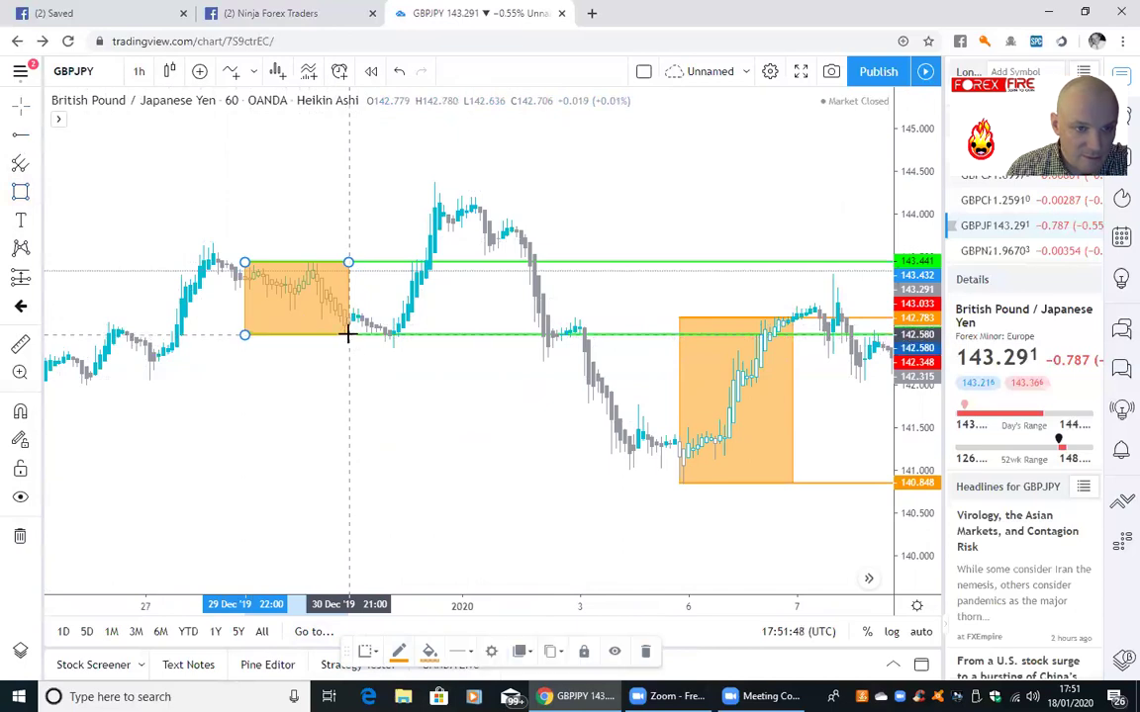
Recolour the 30 December rectangle's border and fill to green
click(404, 655)
click(452, 540)
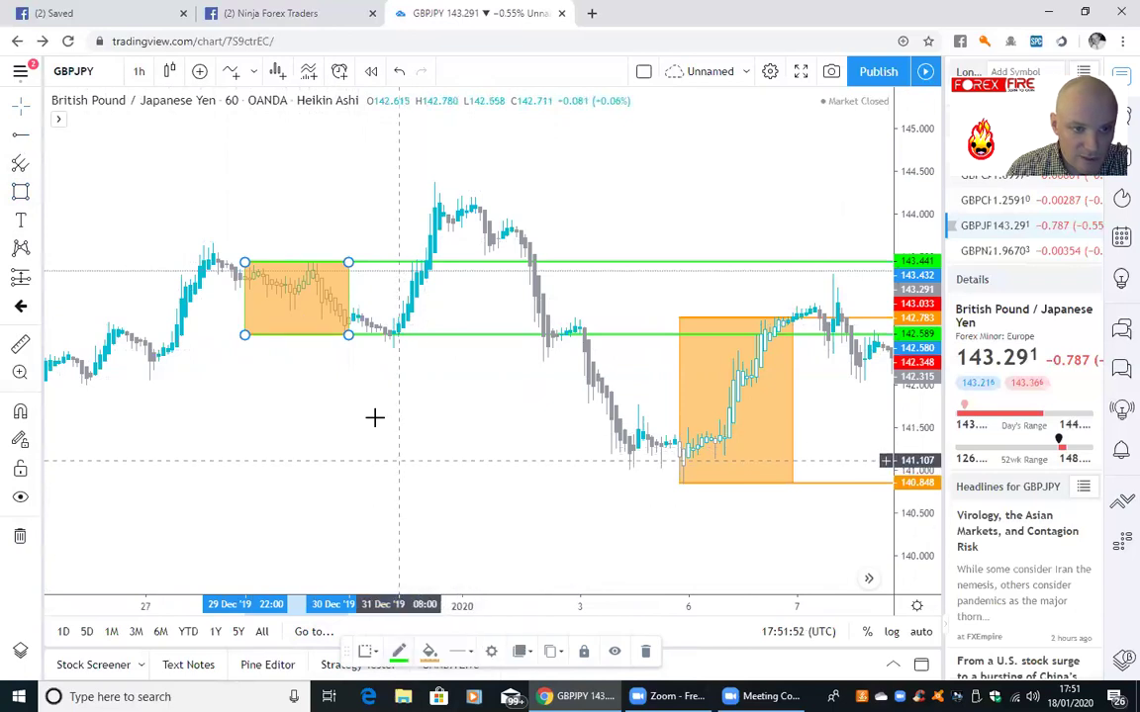
click(328, 323)
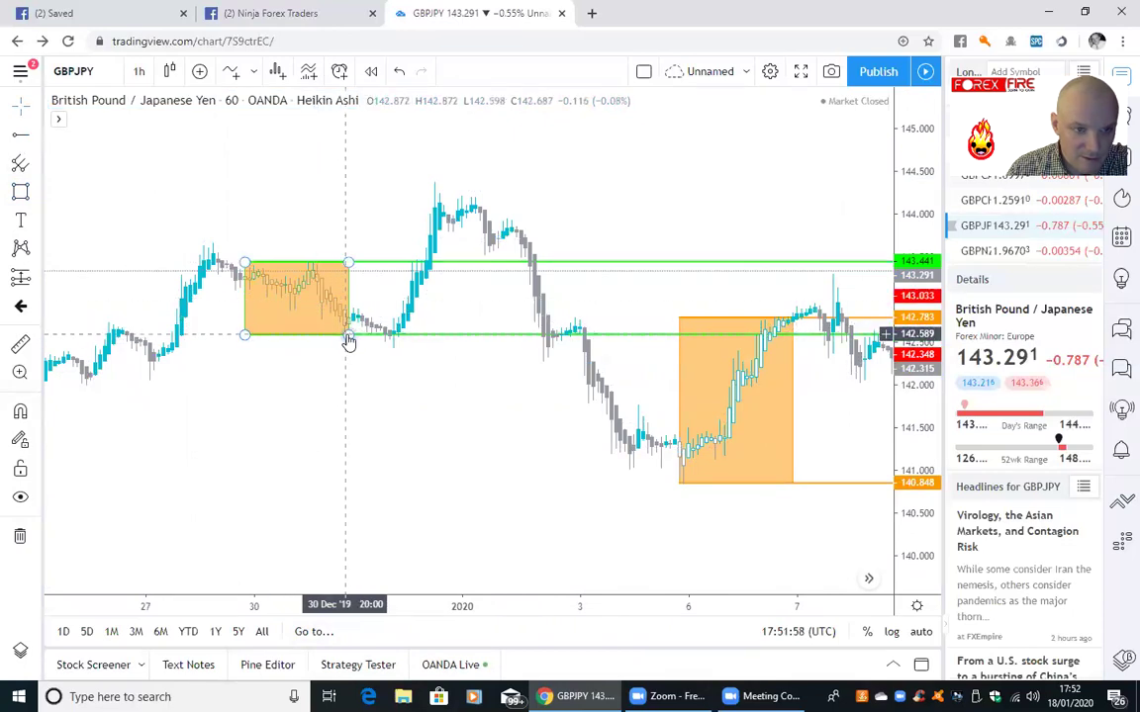
click(348, 338)
click(431, 650)
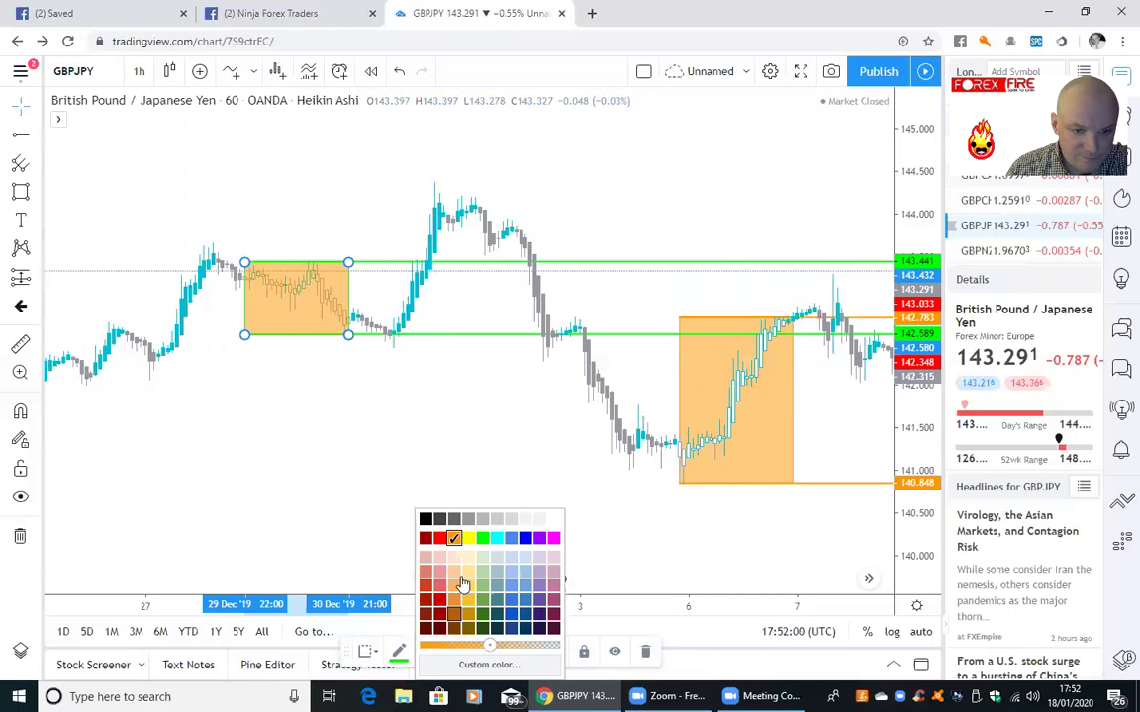
click(482, 537)
click(333, 450)
Draw horizontal rays for Monday 23 December's range, at about 142.543 and about 141.162, both from 22 Dec '19 22:00
scroll(334, 451, left, 5)
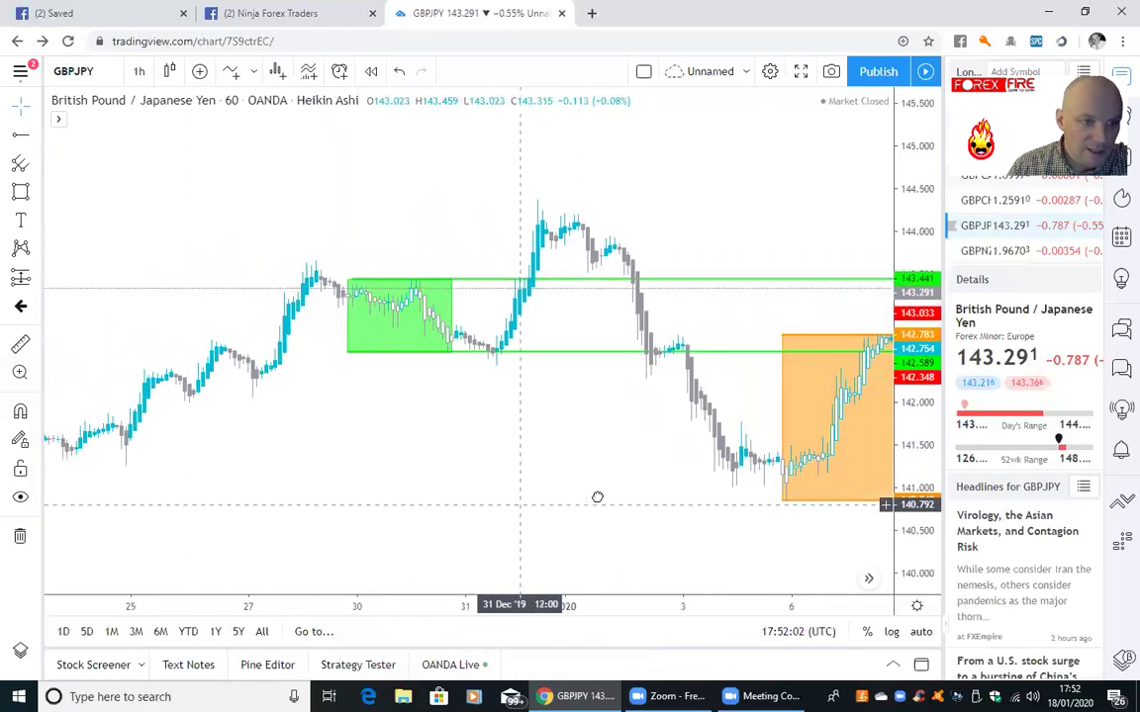
drag(400, 466, 570, 471)
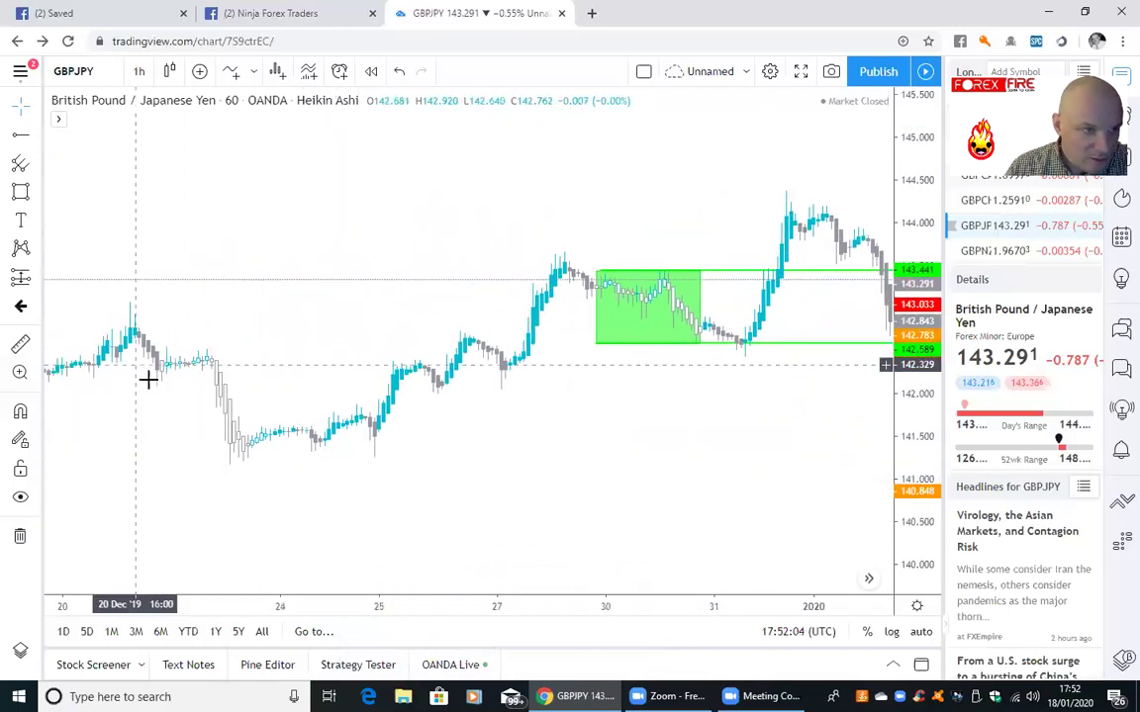
click(162, 345)
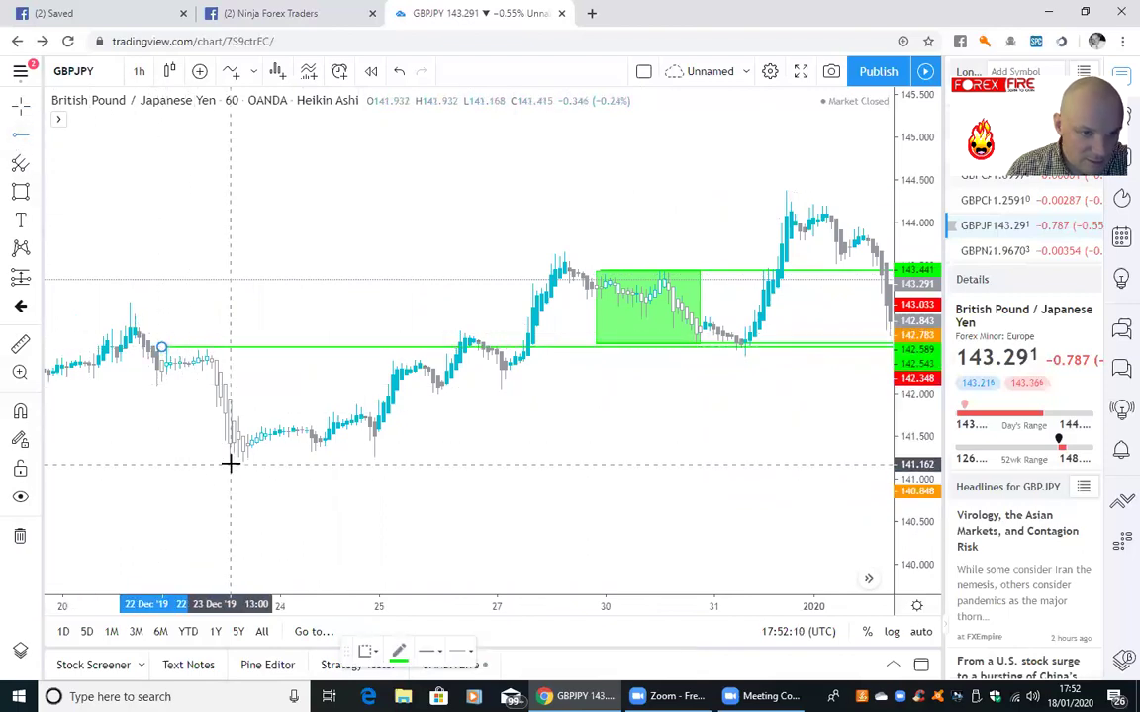
click(162, 463)
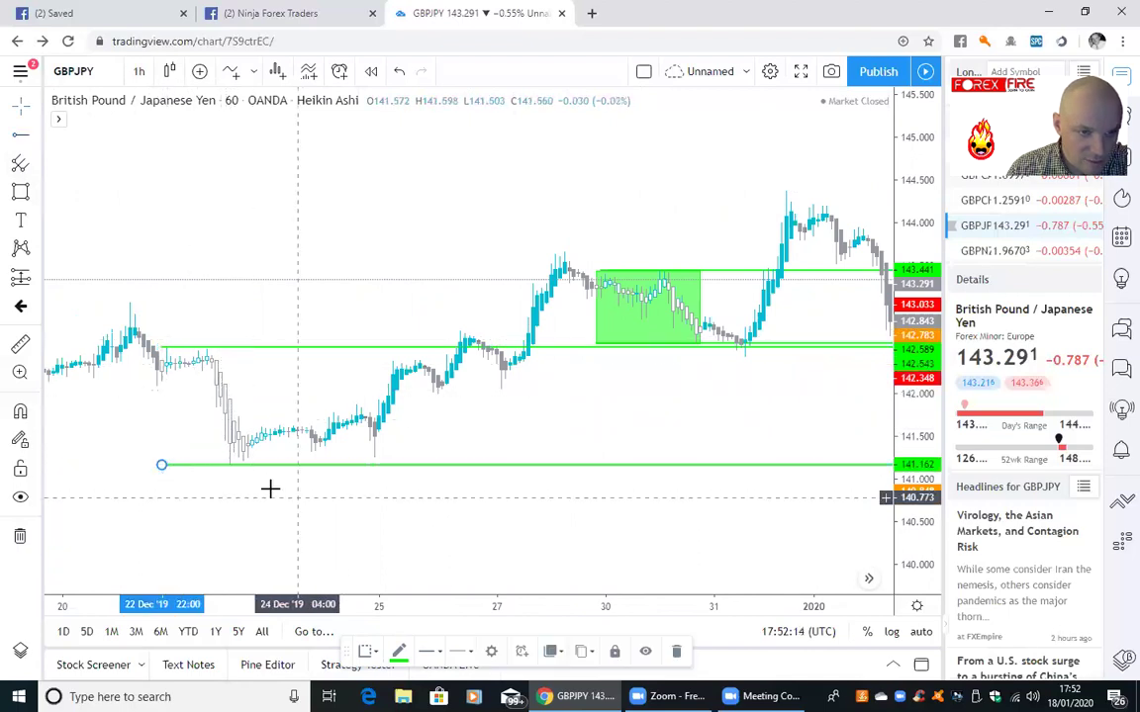
Recolour both horizontal rays marking the 23 December Monday's high and low to black
click(398, 653)
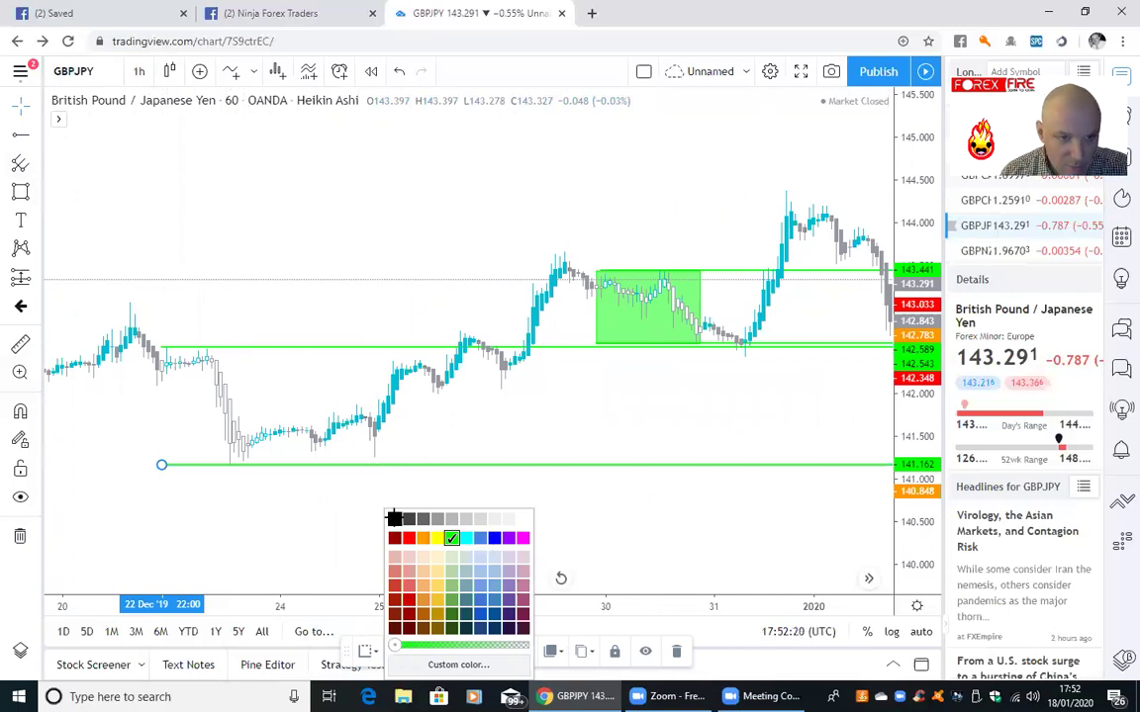
click(394, 519)
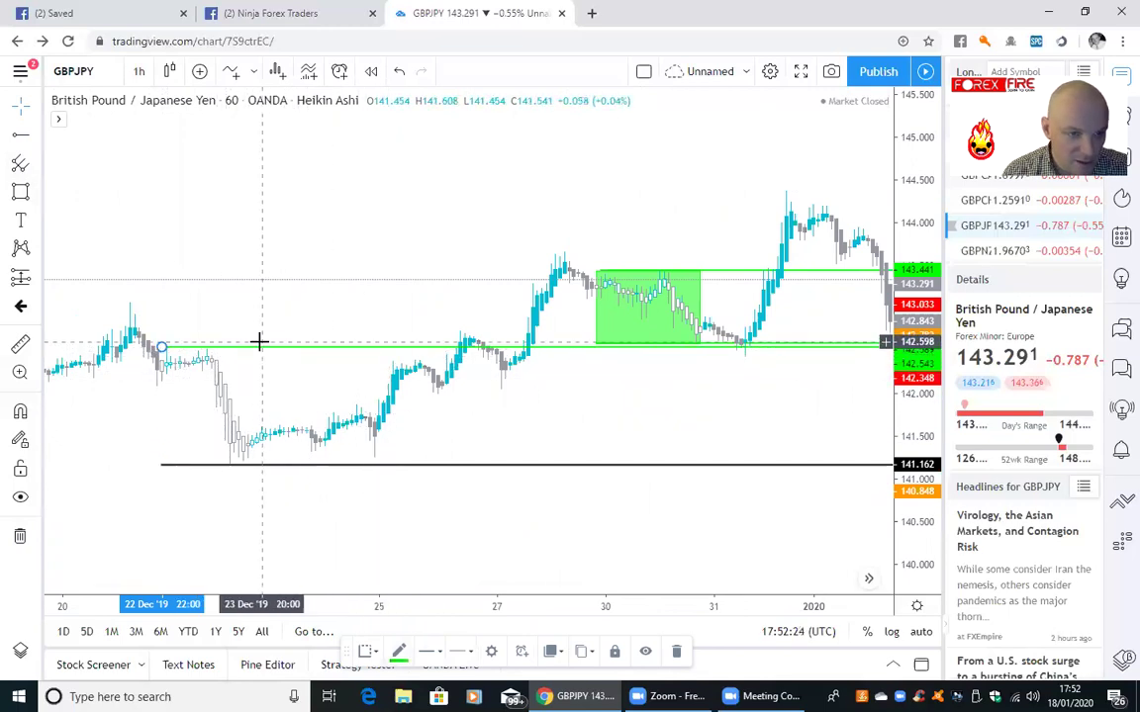
click(398, 654)
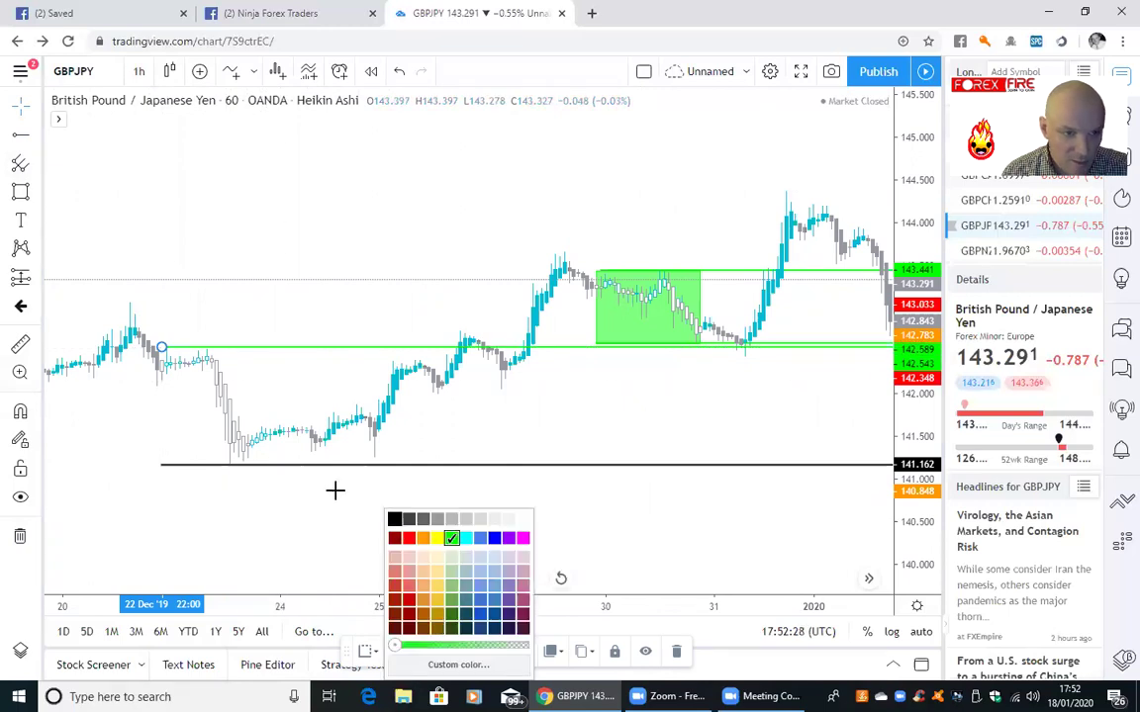
click(394, 518)
Draw a rectangle from 22 Dec '19 22:00 at about 142.533 to 23 Dec '19 21:00 at about 141.172, with black border and fill
key(alt+shift+r)
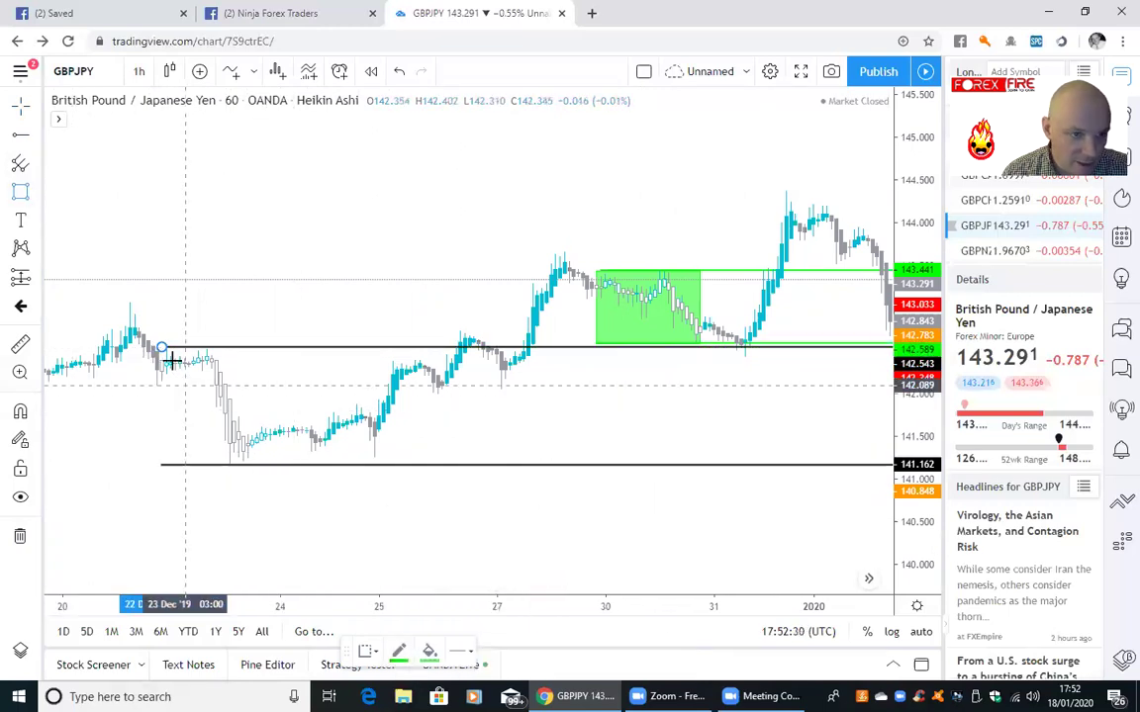
drag(162, 348, 266, 463)
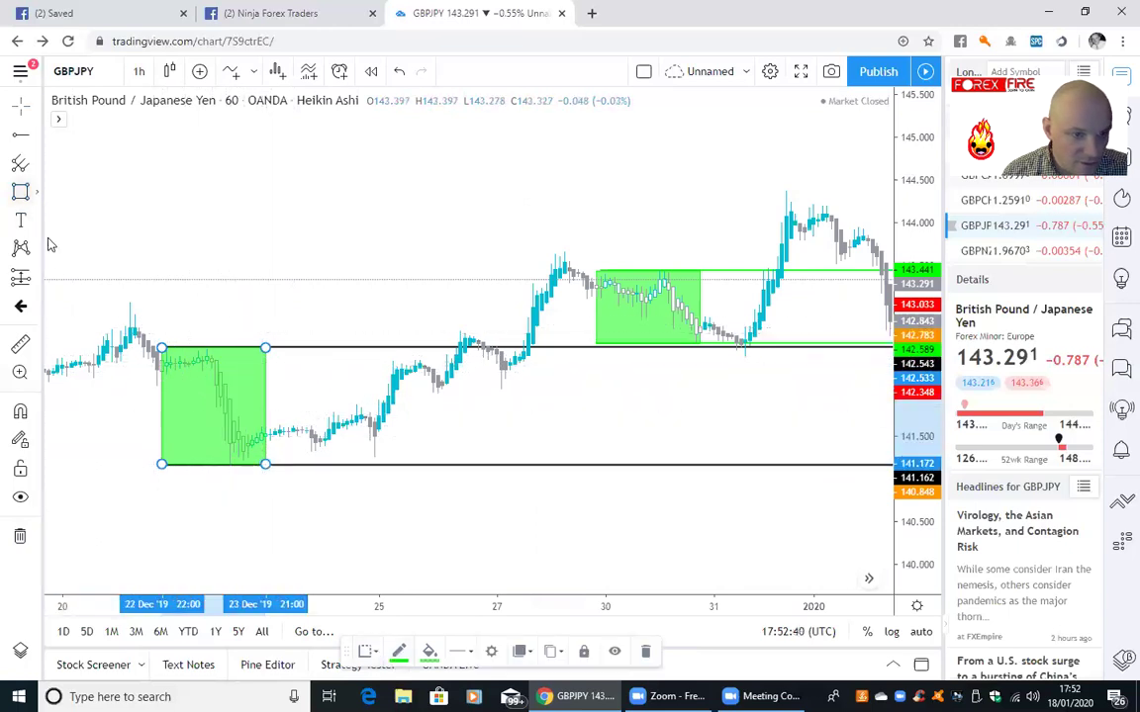
click(399, 651)
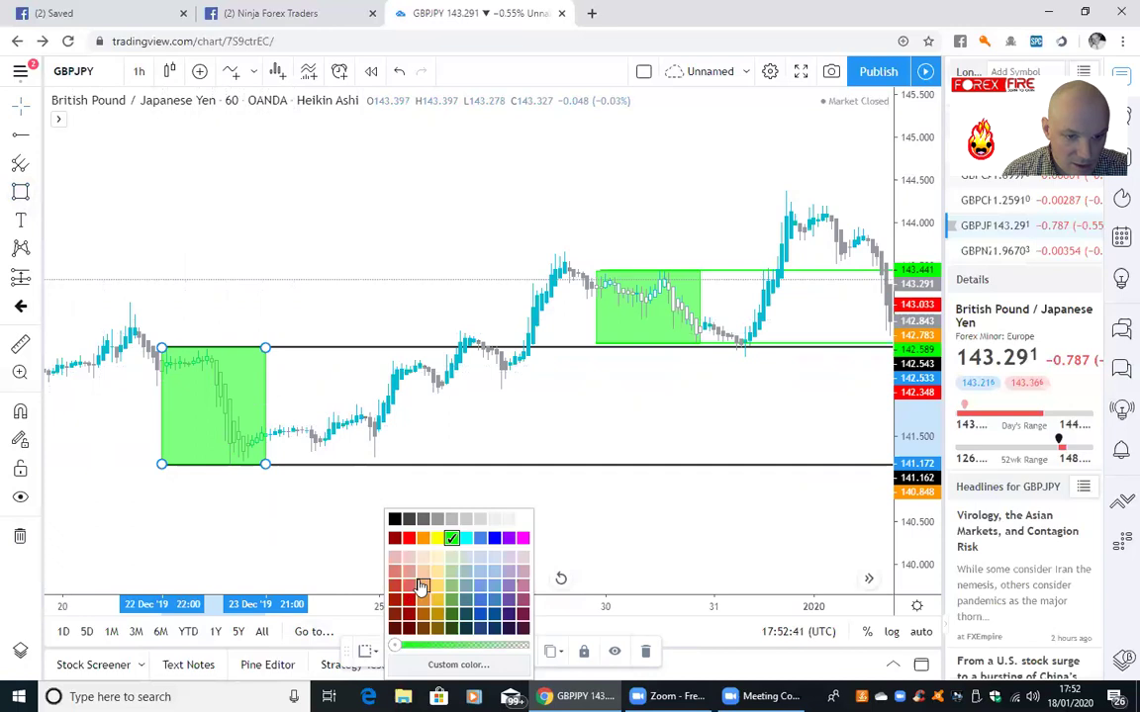
click(332, 438)
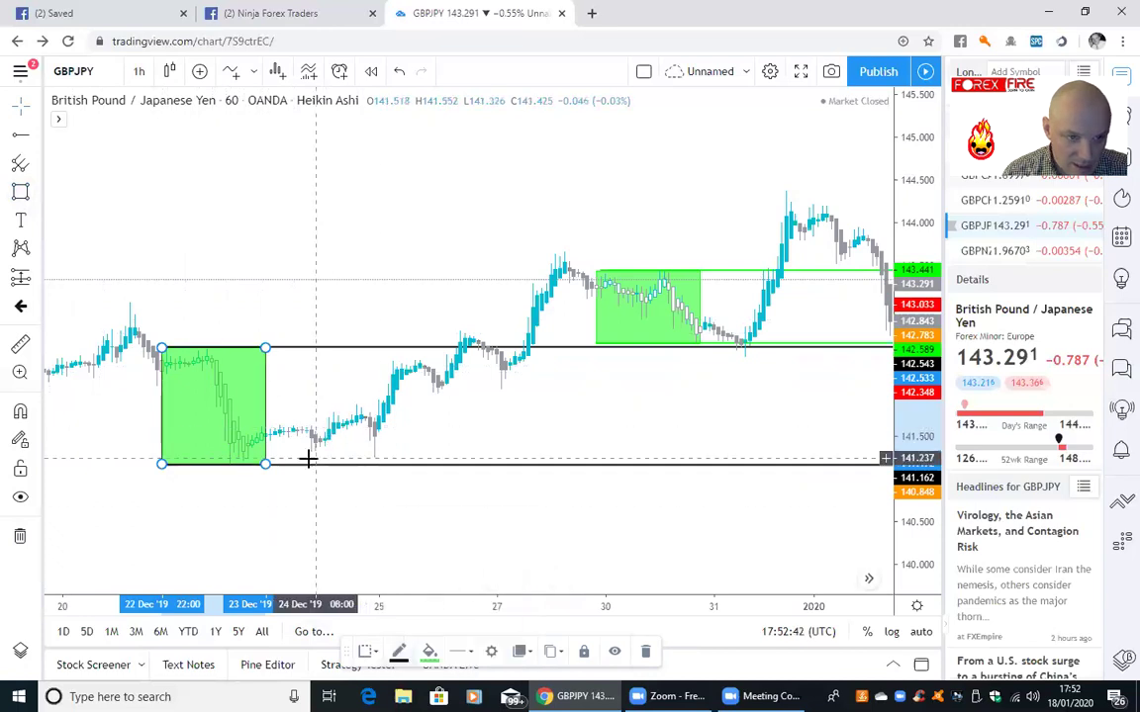
click(430, 652)
click(425, 519)
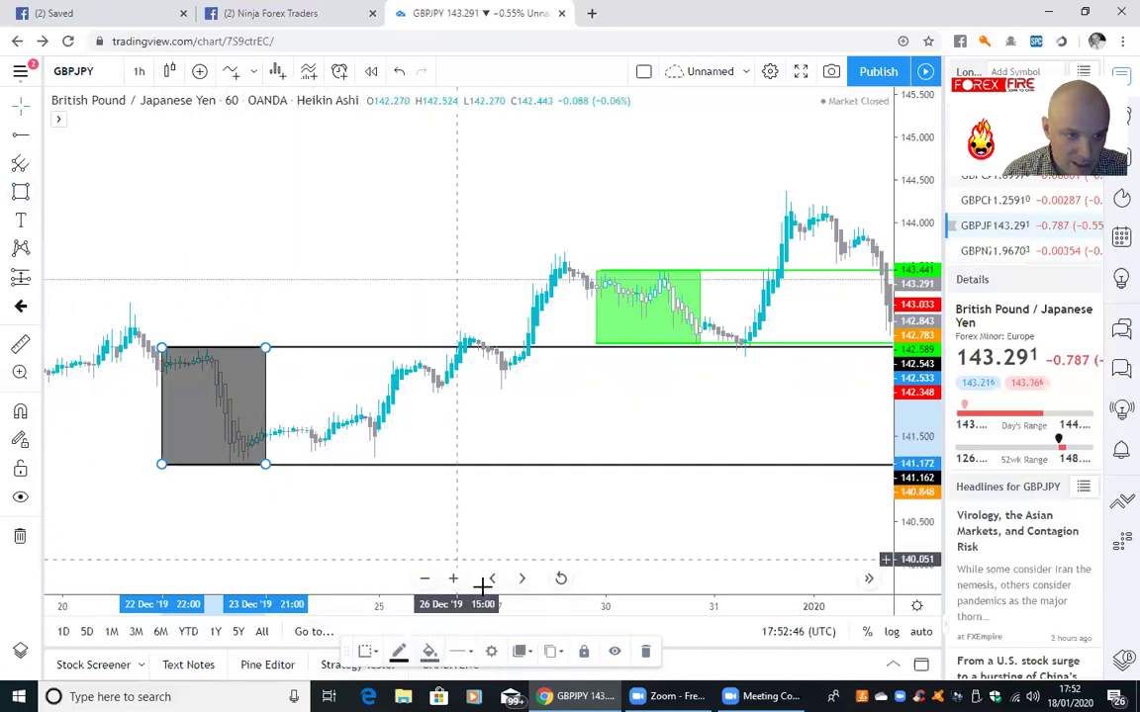
click(590, 512)
Examine how price behaves at the marked Monday highs and lows from late December to 17 January, including the 8 January low near the black ray
drag(606, 524, 420, 526)
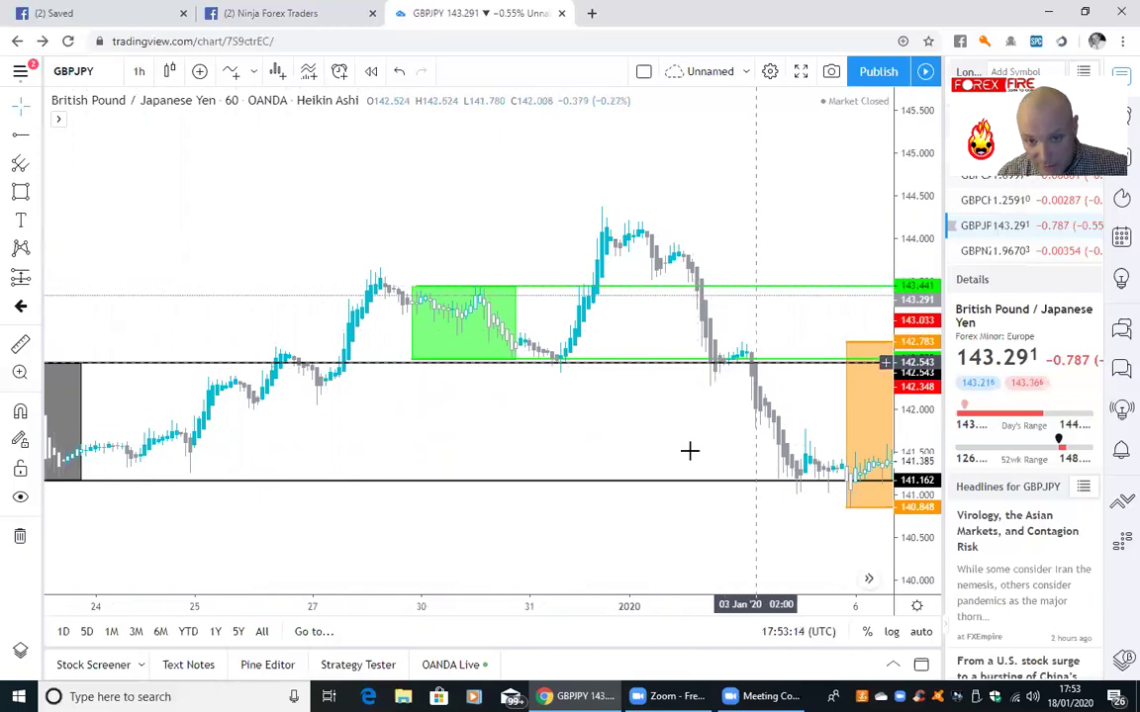
drag(690, 452, 420, 460)
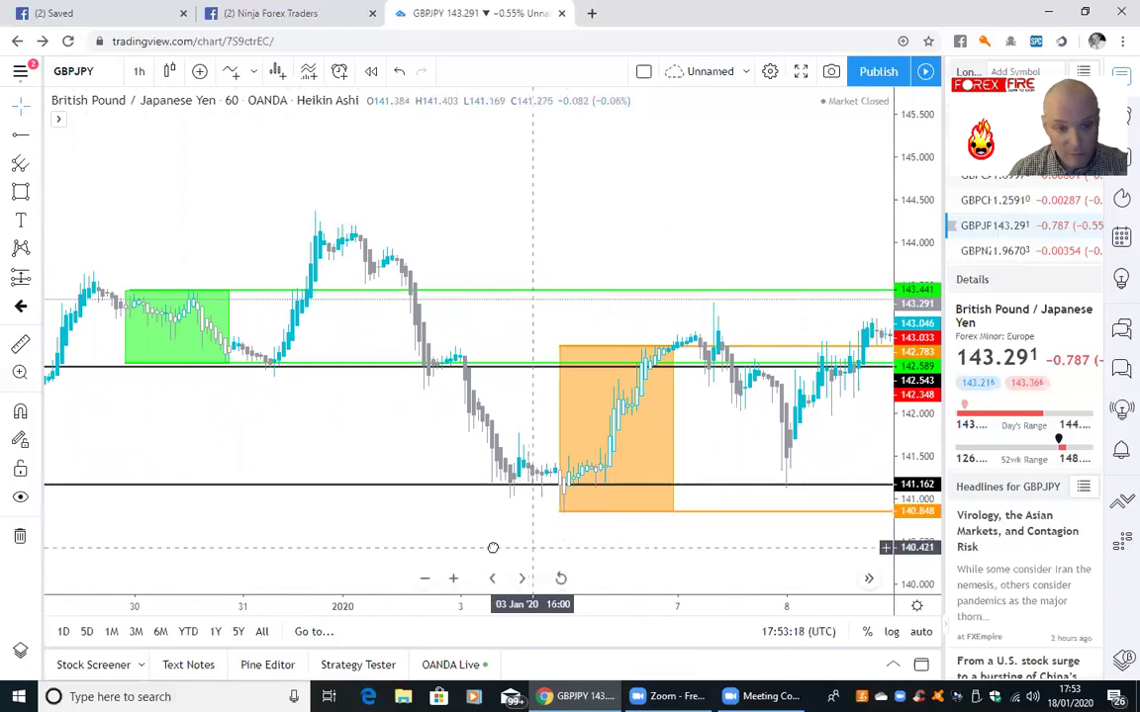
drag(503, 502, 459, 500)
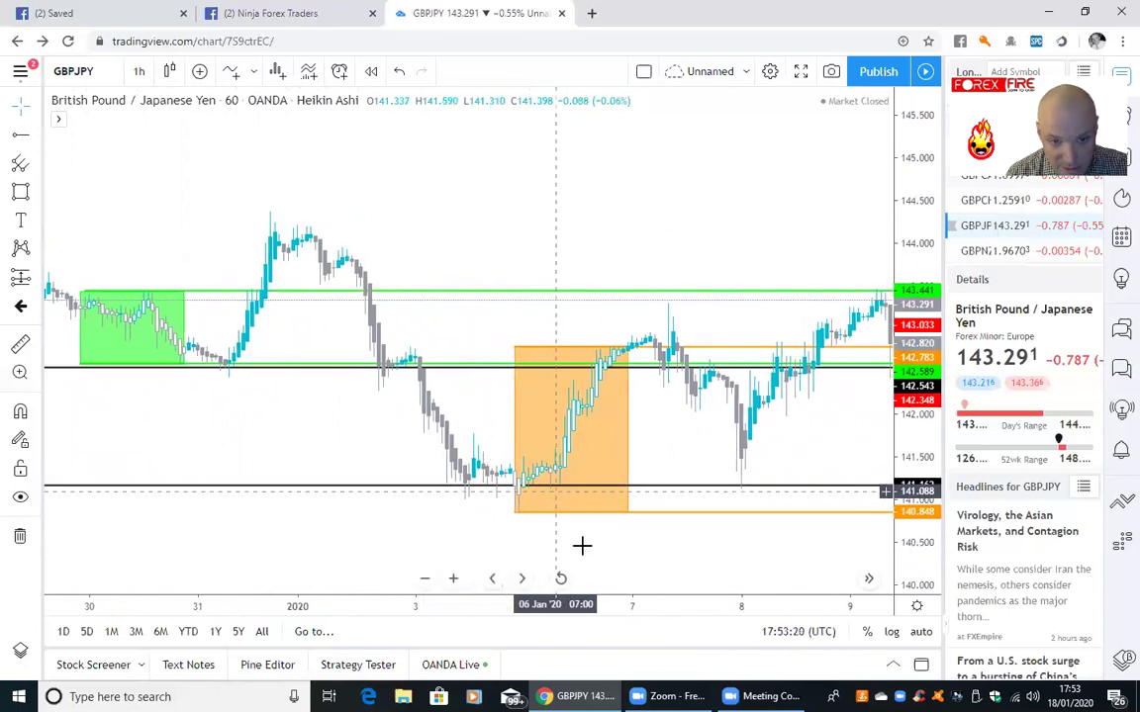
drag(595, 544, 481, 410)
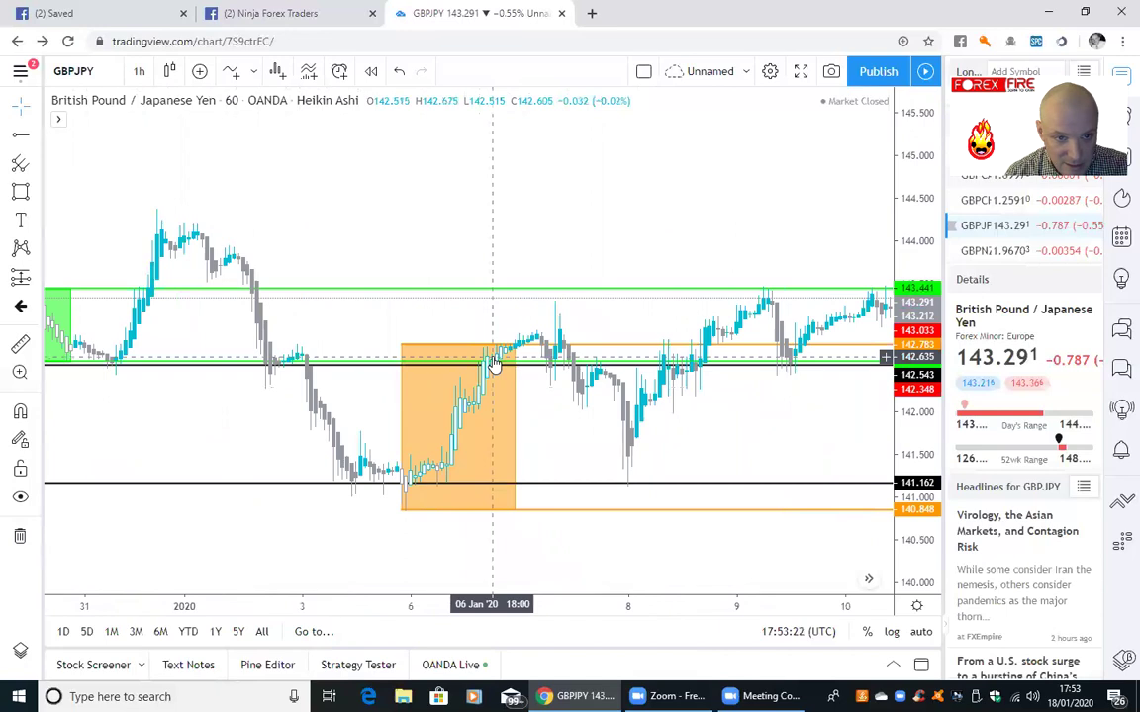
drag(643, 539, 521, 534)
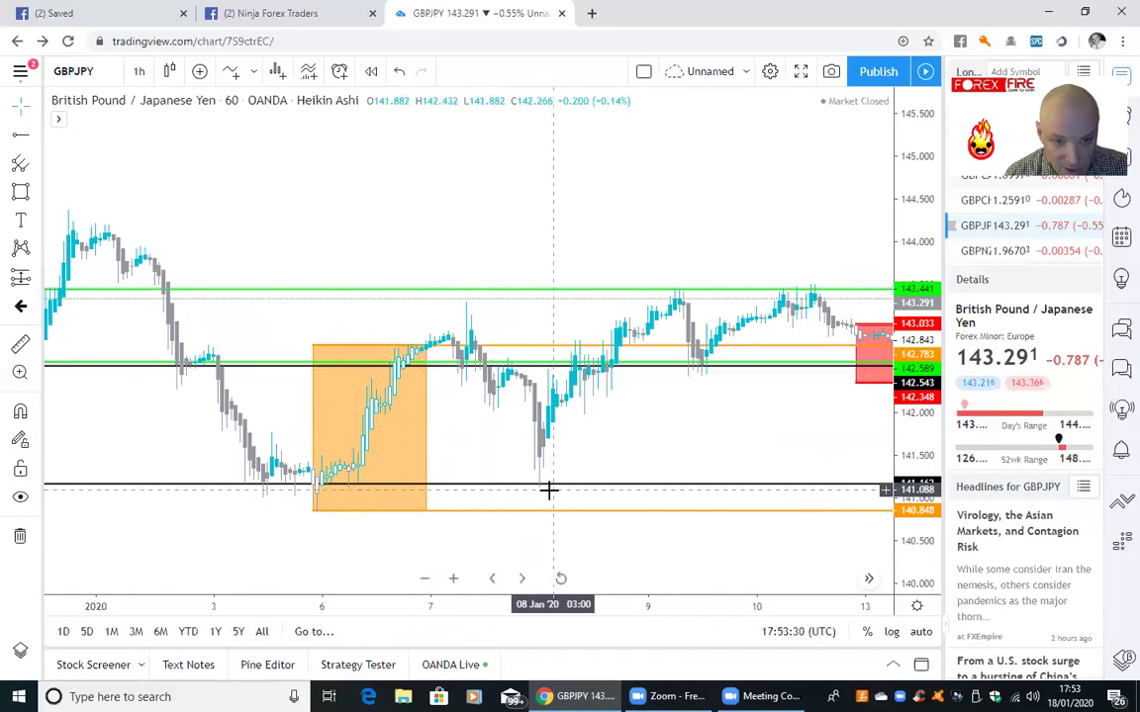
click(20, 374)
drag(506, 463, 590, 517)
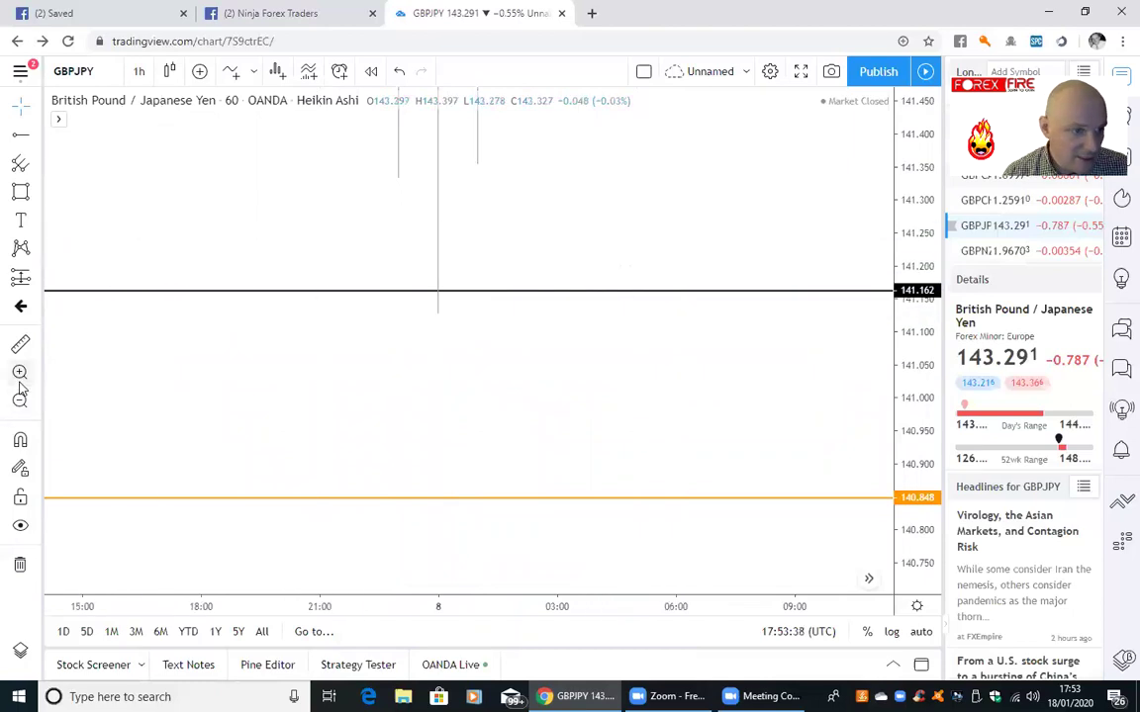
key(alt+r)
drag(727, 460, 580, 435)
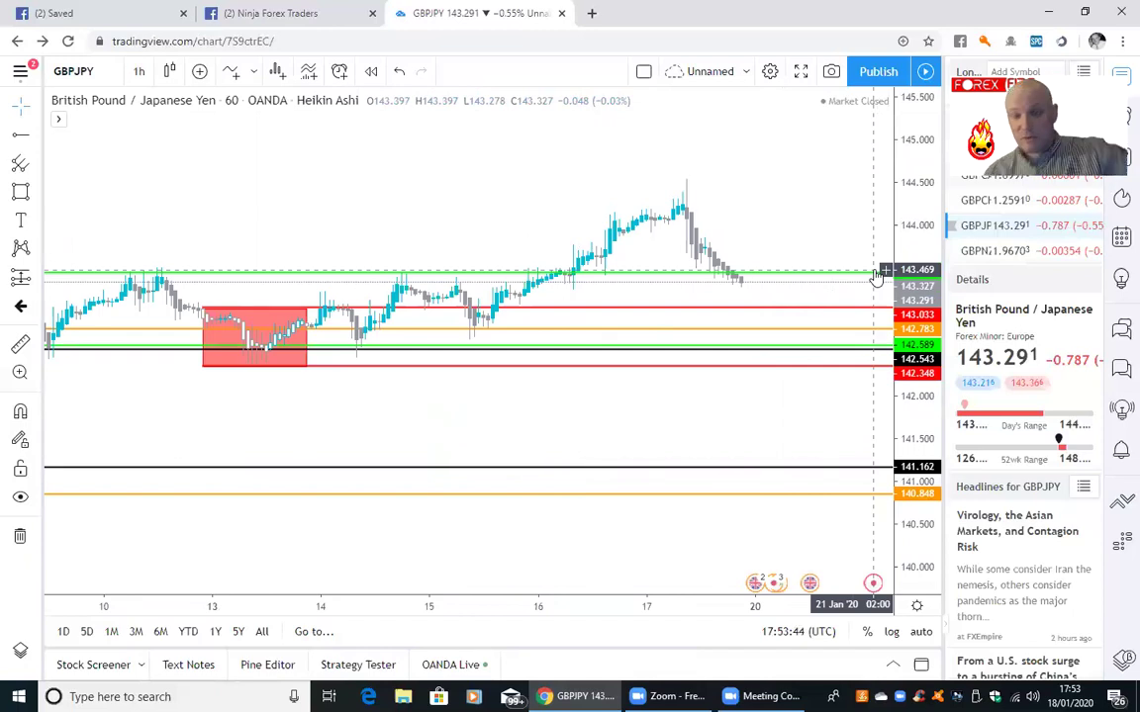
drag(441, 401, 730, 415)
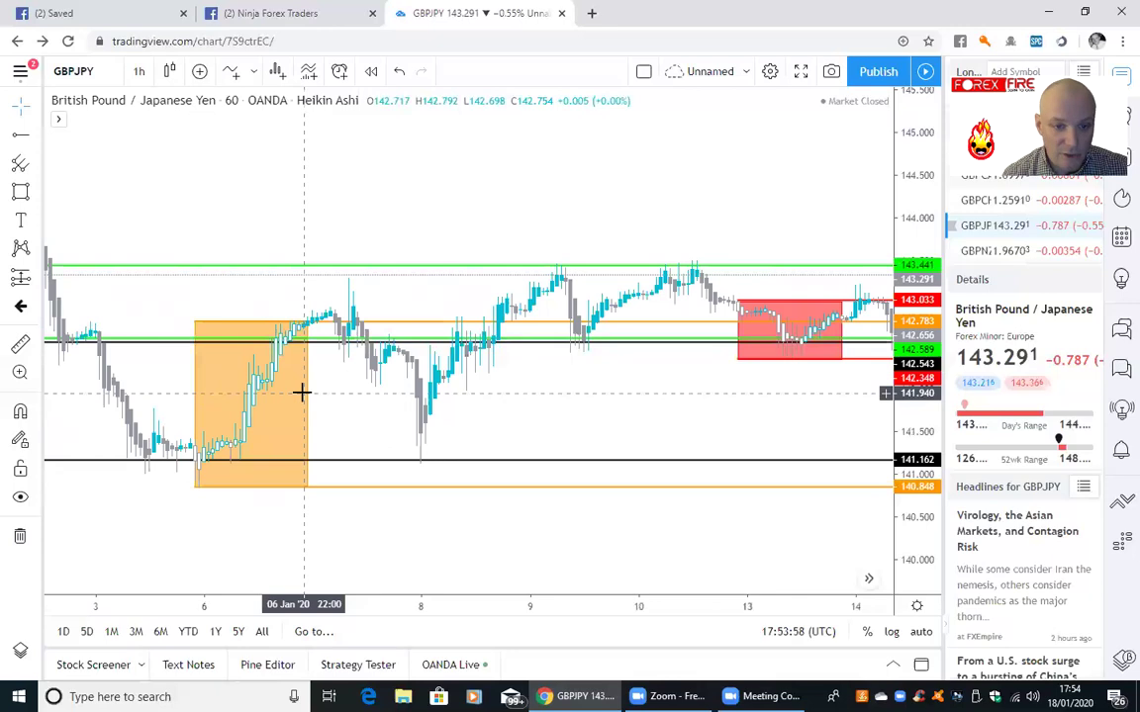
Turn on session breaks in the chart's appearance settings
right_click(498, 557)
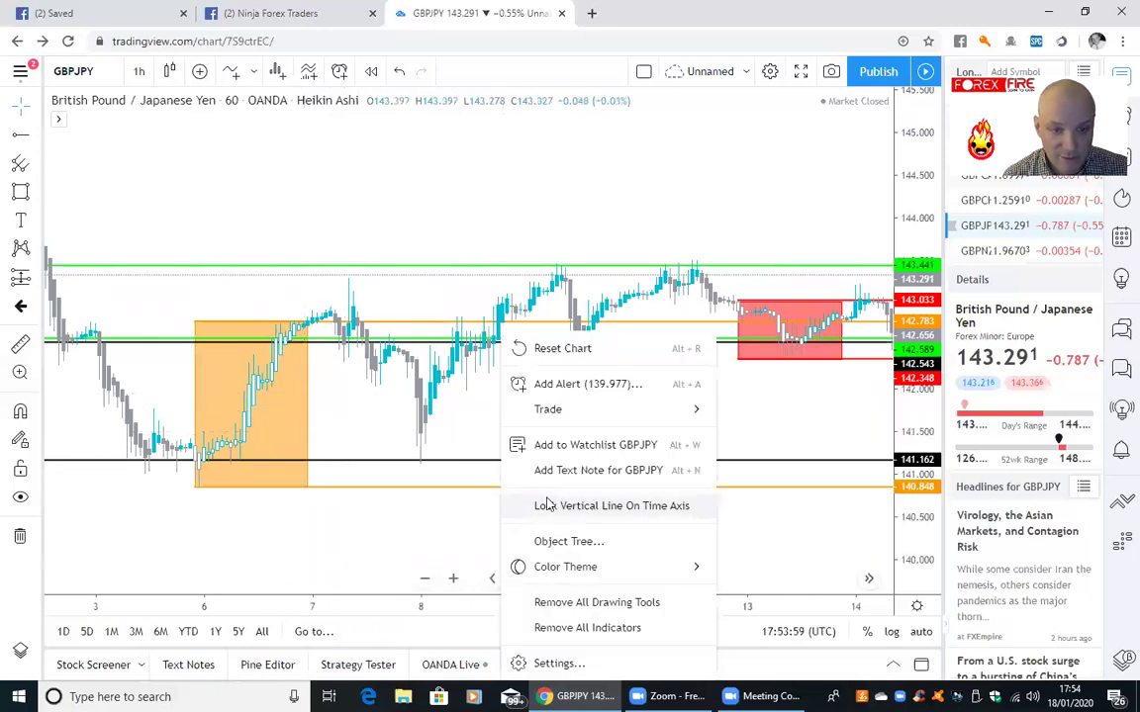
click(561, 667)
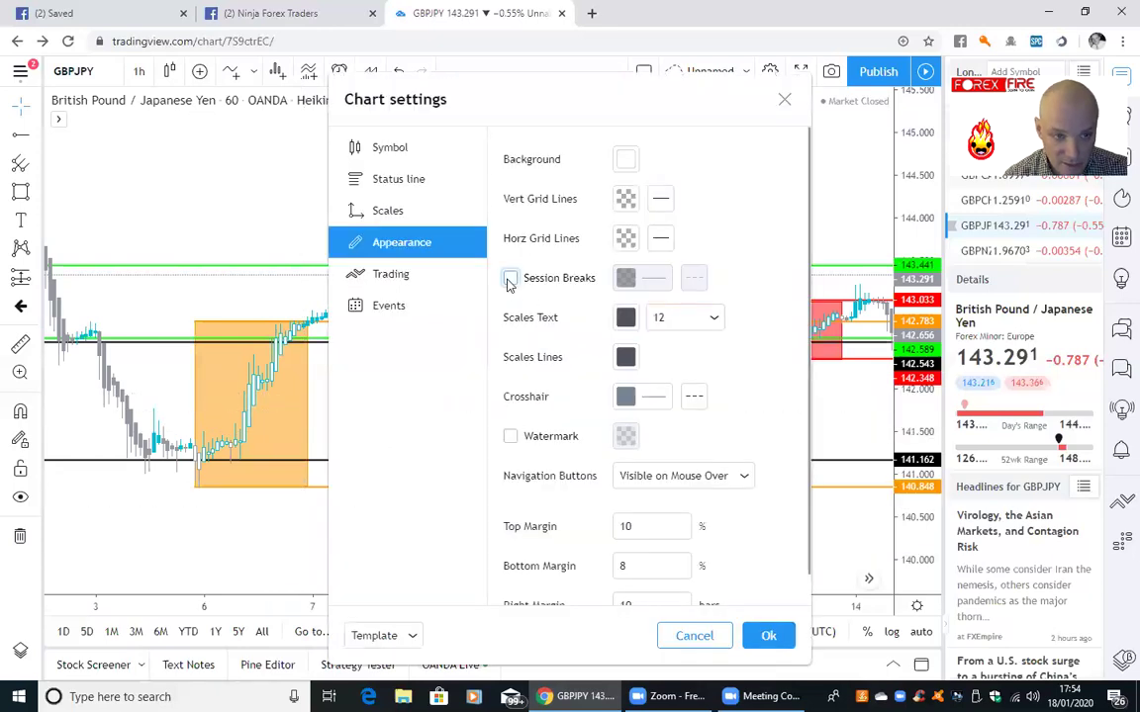
click(510, 280)
drag(755, 131, 425, 177)
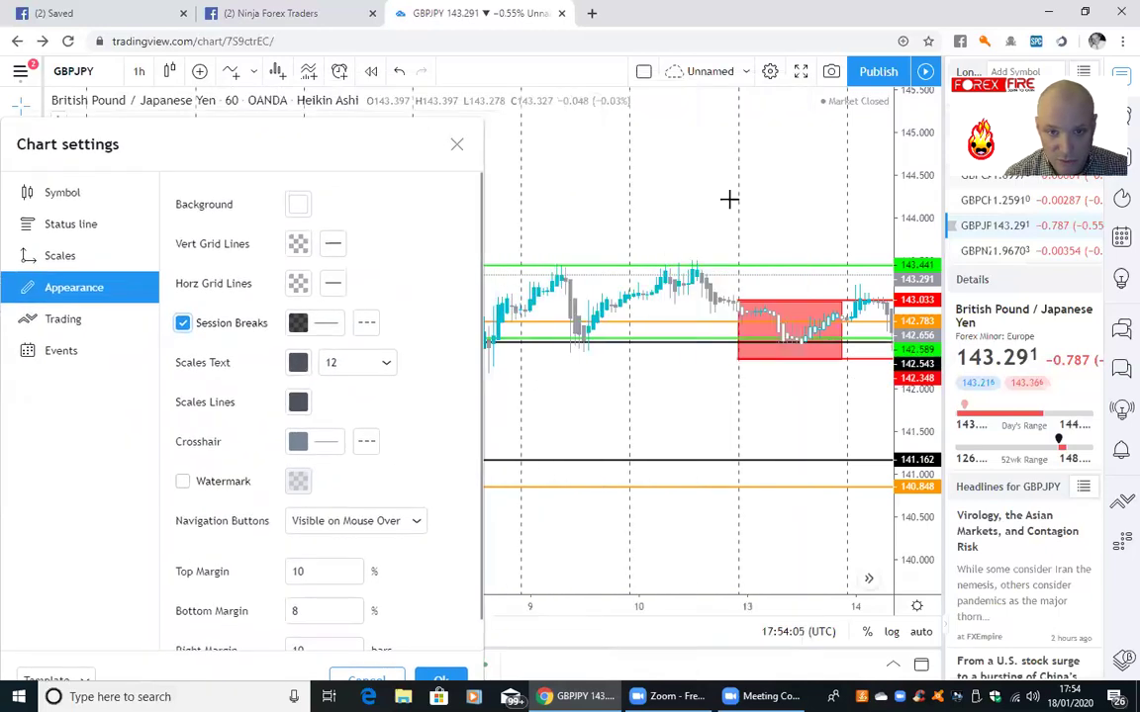
click(458, 147)
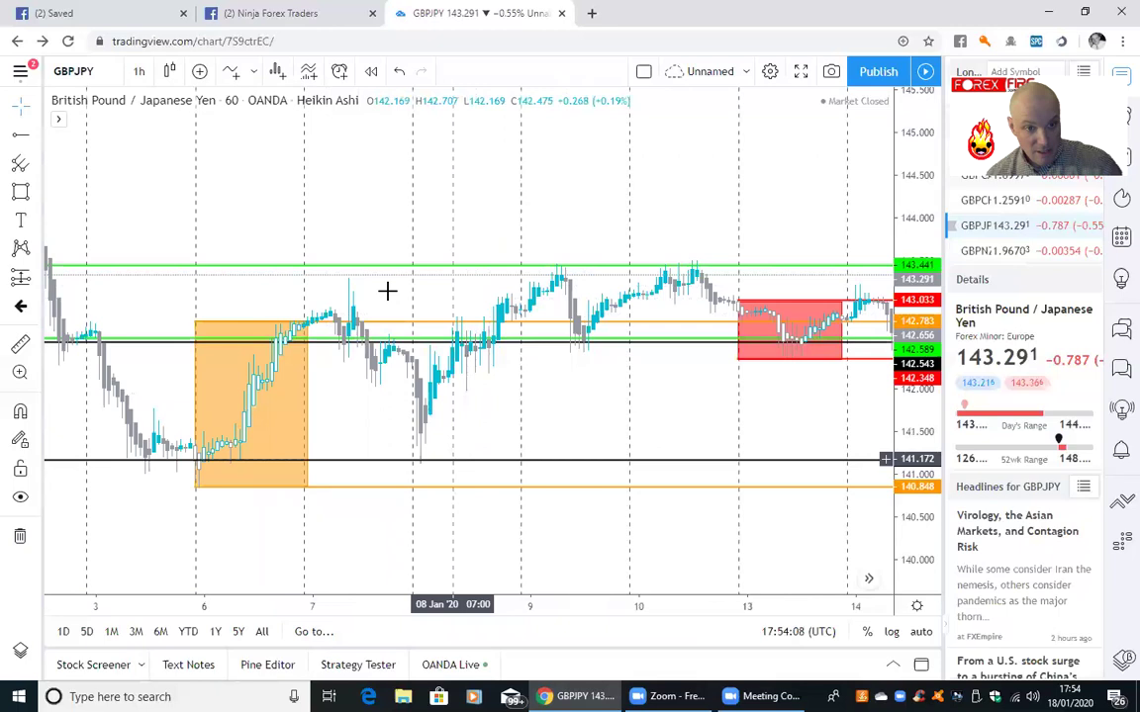
Turn off session breaks in the chart's appearance settings
right_click(503, 208)
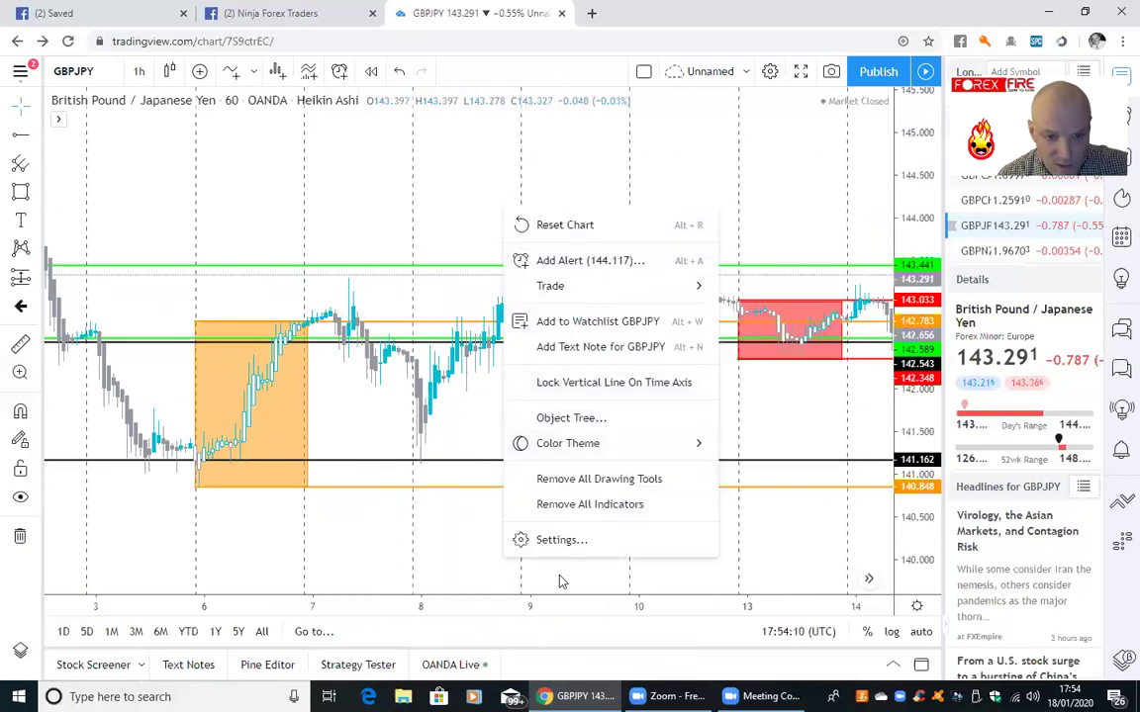
click(559, 541)
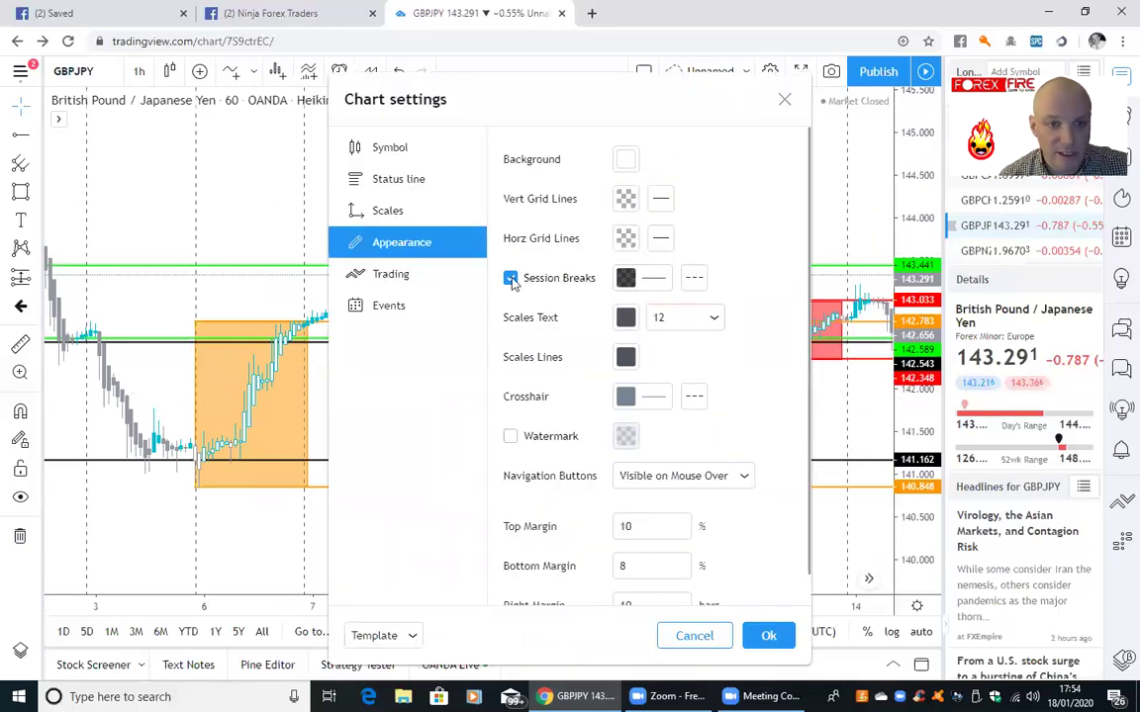
click(511, 278)
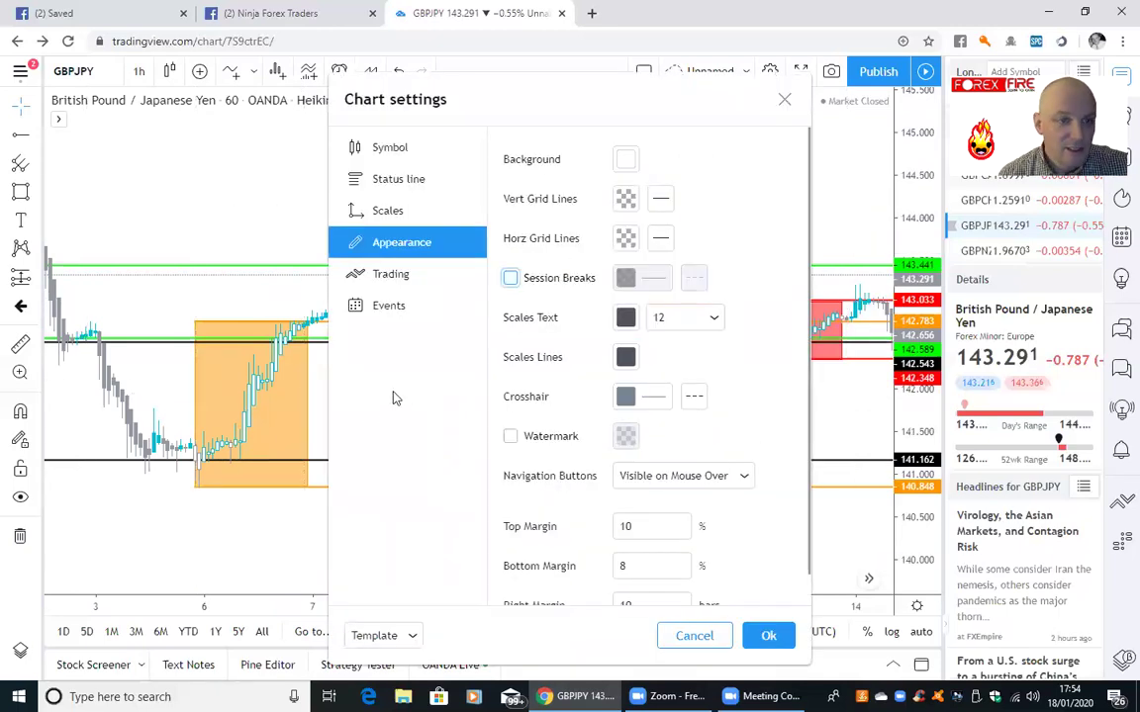
click(783, 101)
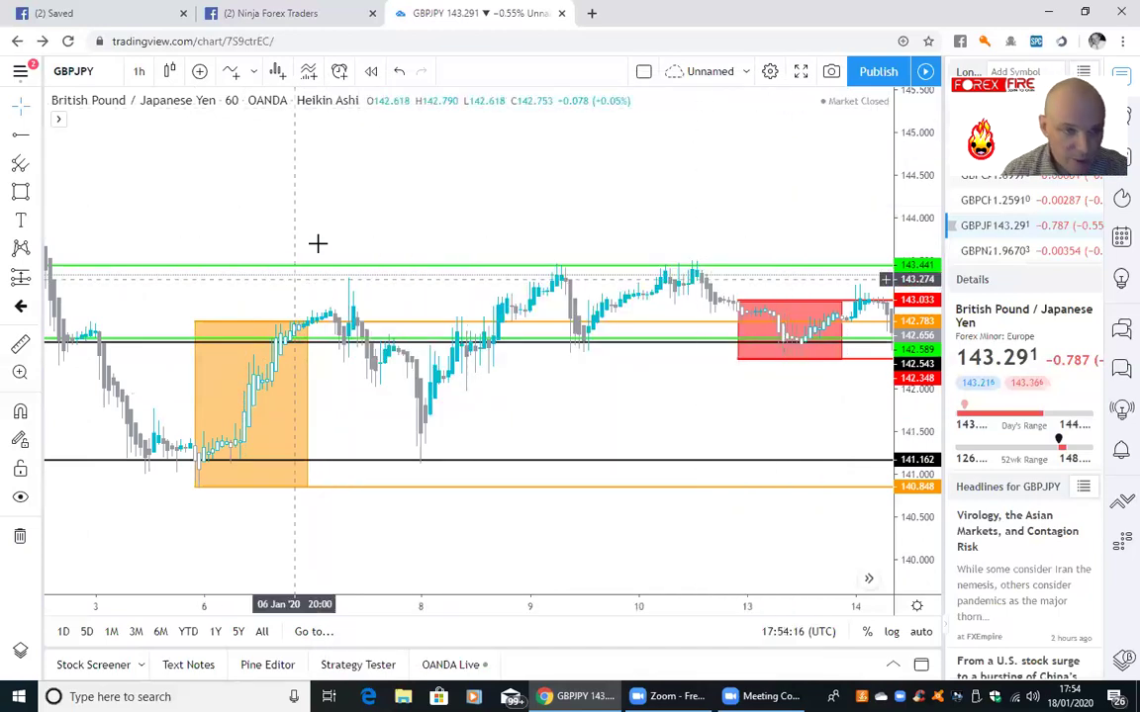
Add the text label "HEAD" above the 31 December peak, at about 144.552
drag(394, 218, 125, 218)
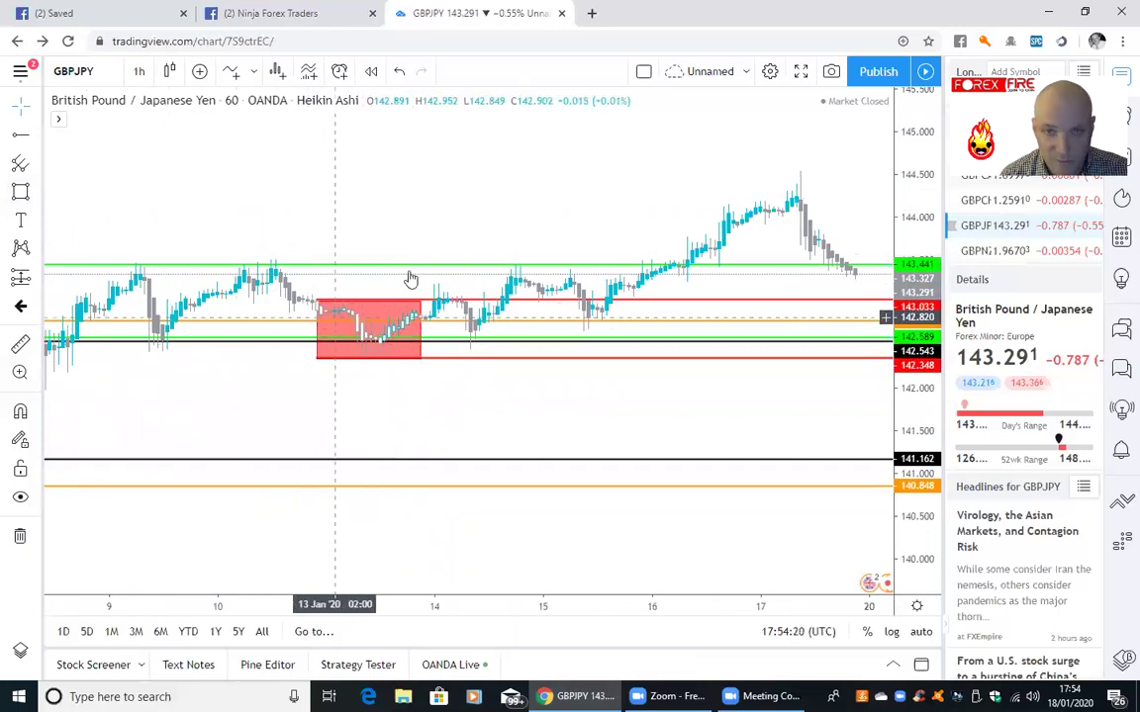
scroll(422, 170, left, 10)
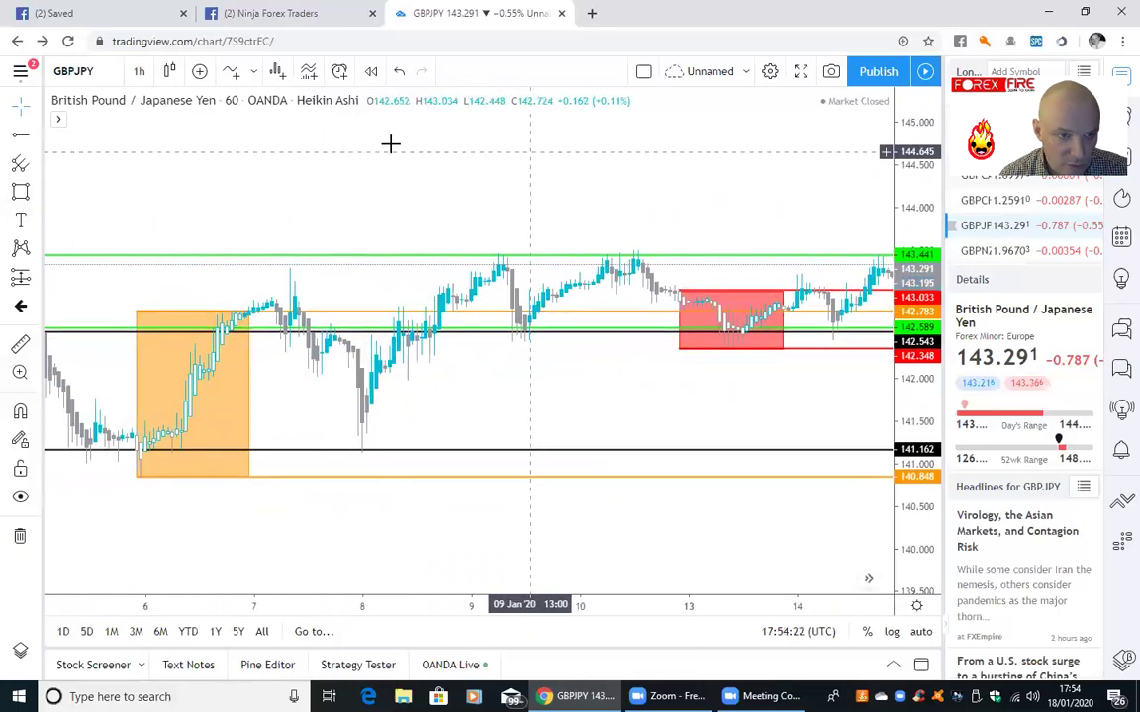
scroll(391, 144, left, 12)
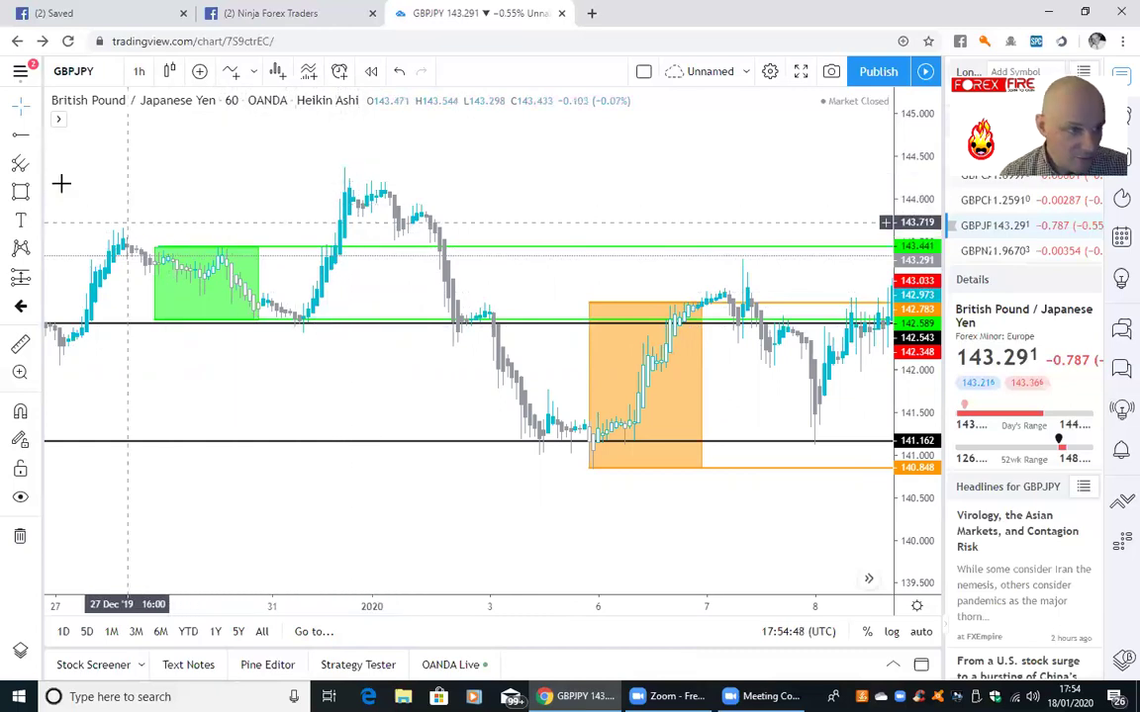
click(22, 221)
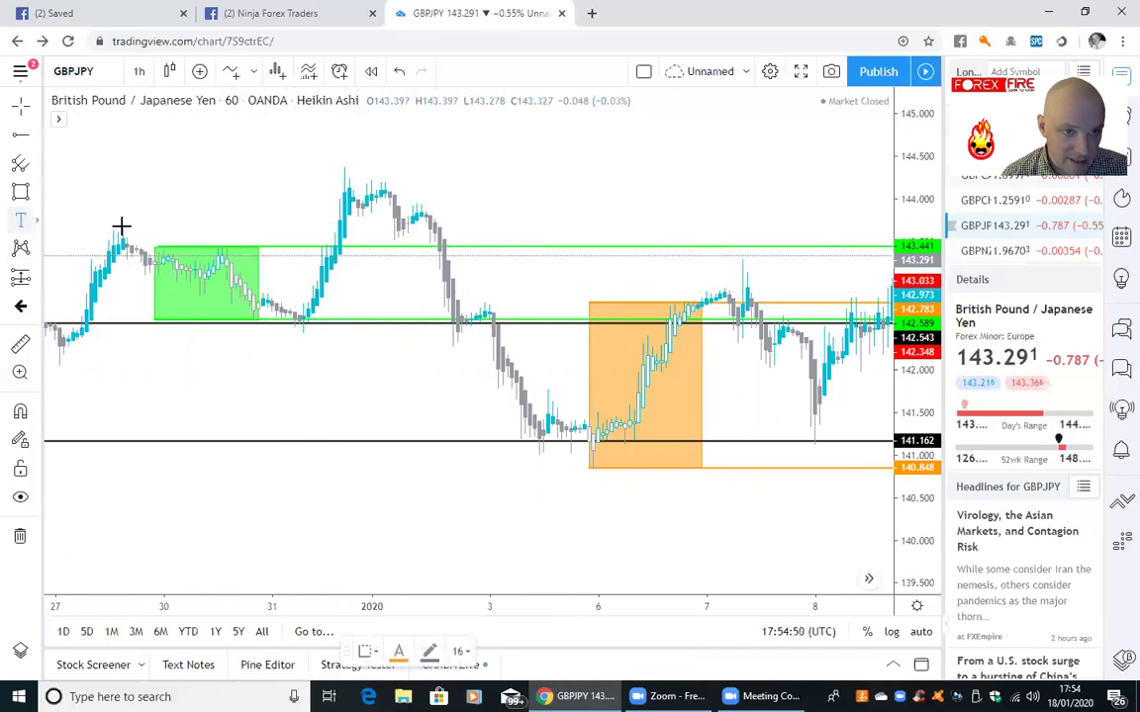
click(351, 148)
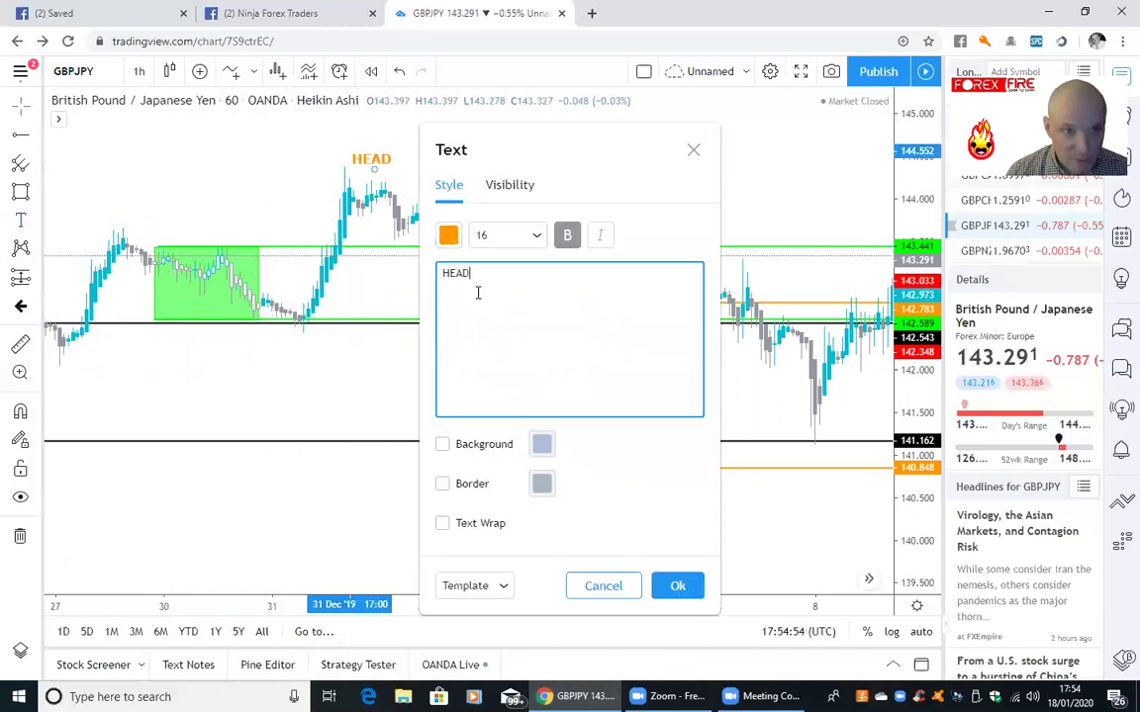
click(406, 391)
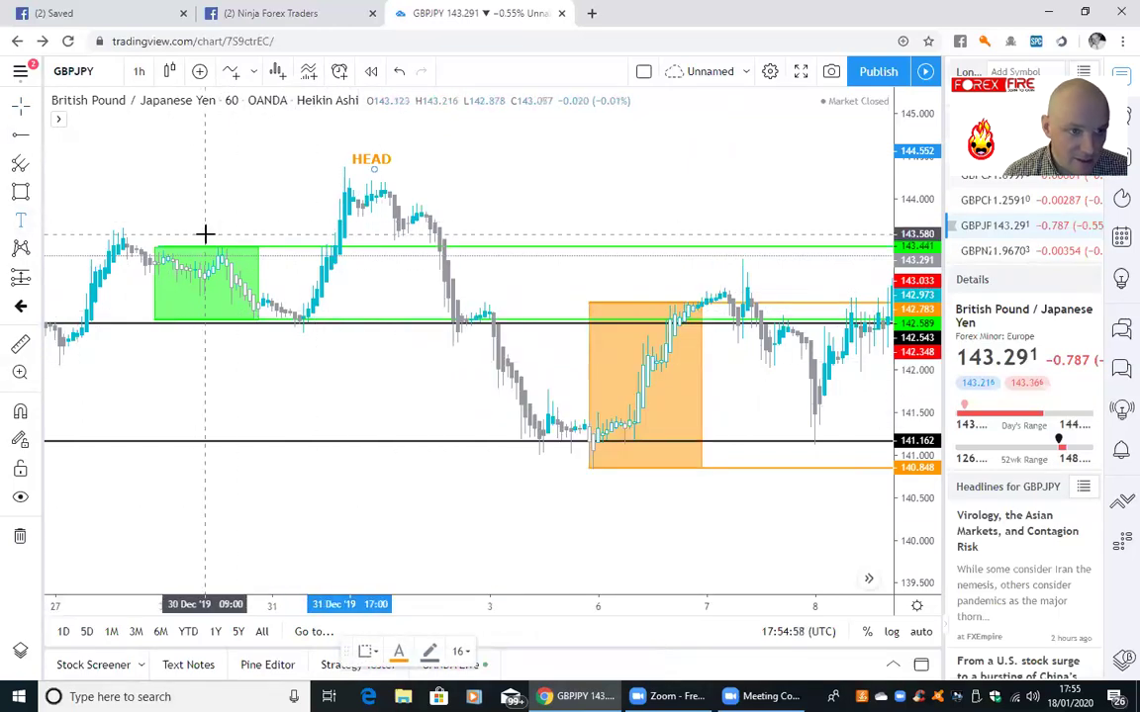
Add the text label "LS" just above the green 30 December rectangle, at about 143.737
click(204, 235)
click(227, 249)
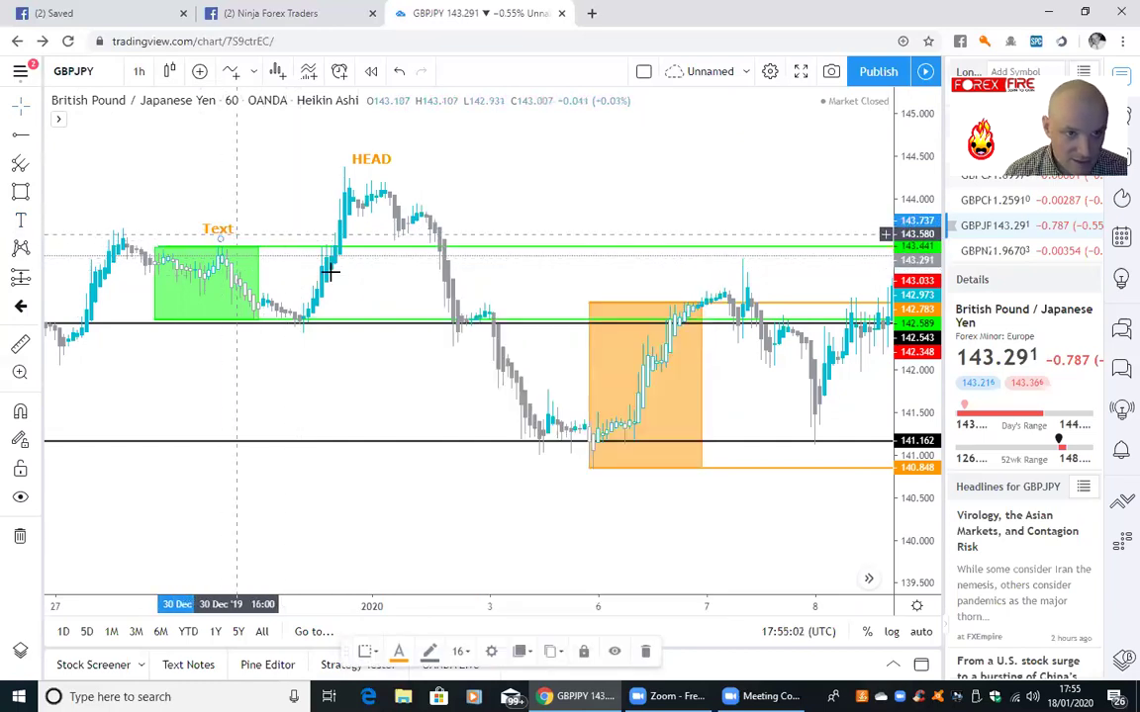
double_click(224, 231)
text(LS)
click(401, 422)
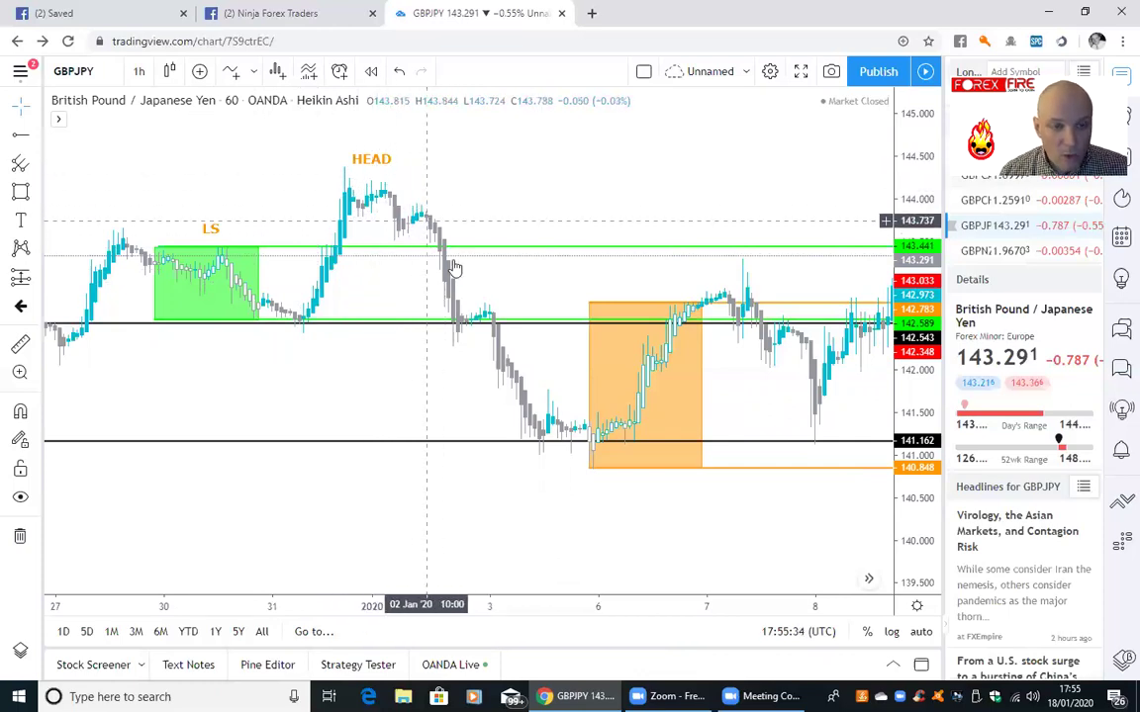
Draw a magenta trend line along the decline from 2 January at about 143.997 to 3 January 03:00 at about 142.654
click(35, 137)
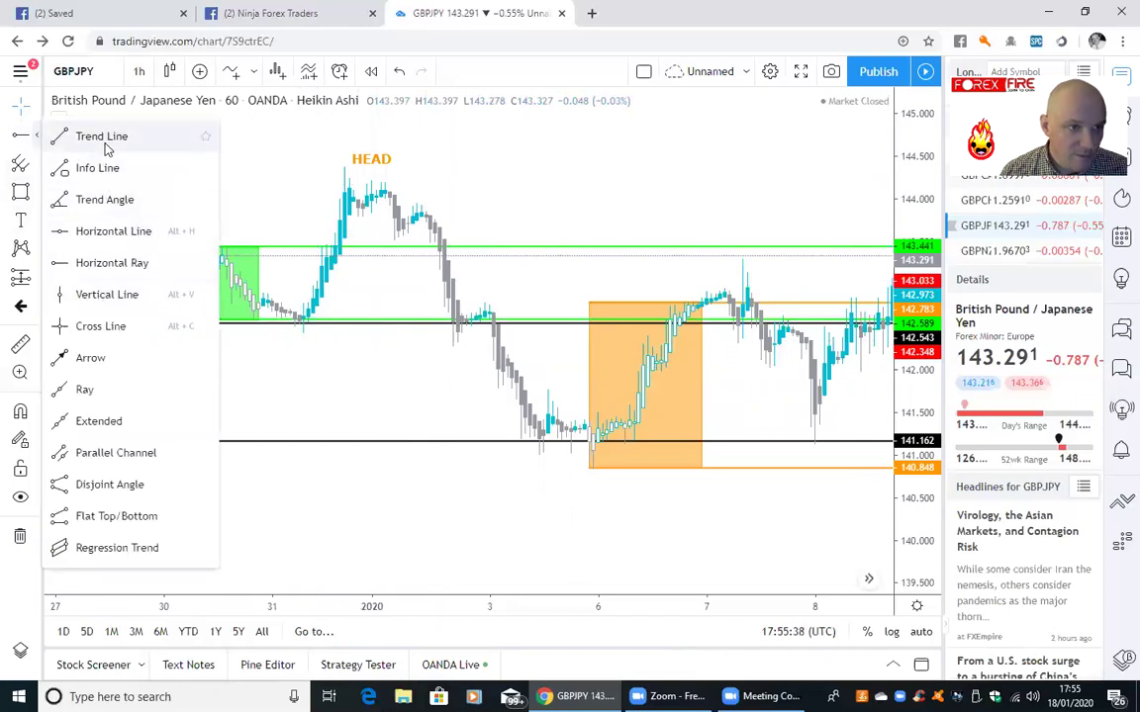
click(101, 137)
click(446, 198)
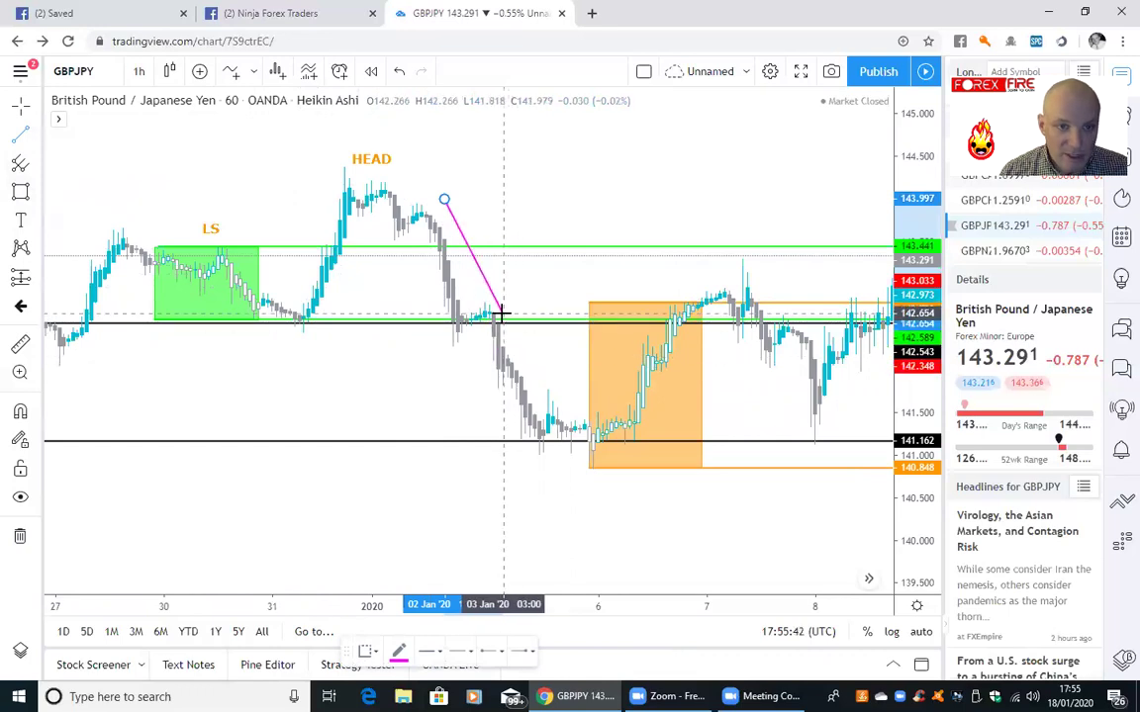
click(503, 313)
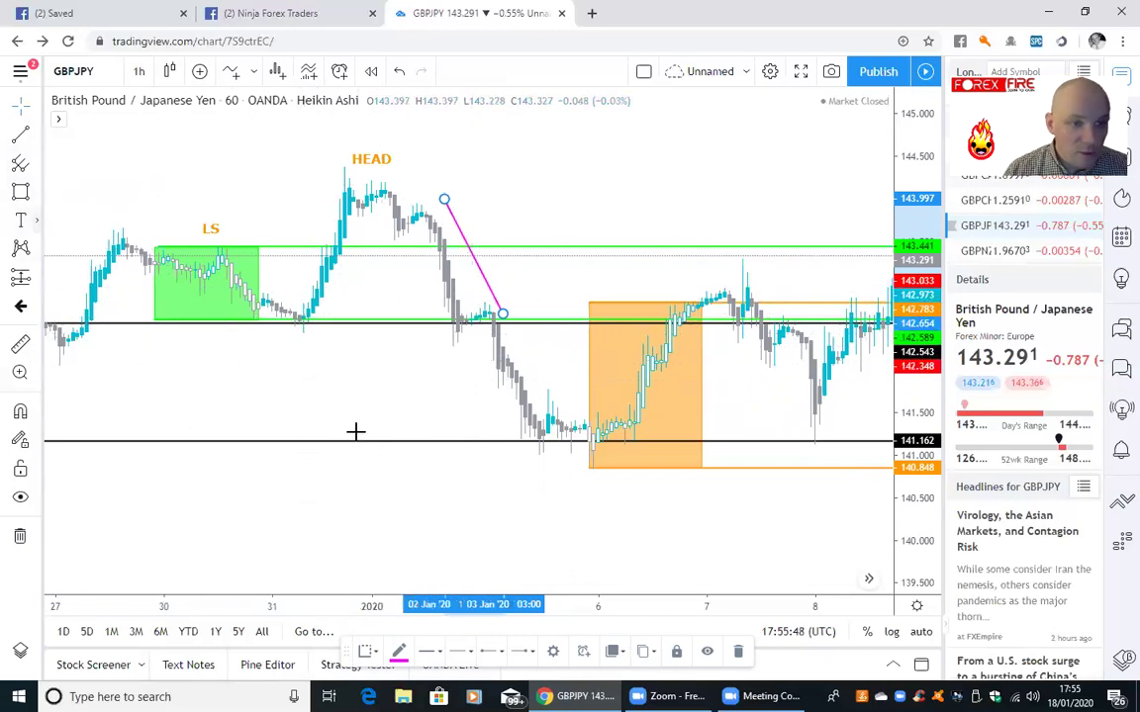
Add the text labels "NECK LINE" below the head at about 142.904 and "100% RETRACE" beside the magenta trend line at about 143.237
click(354, 312)
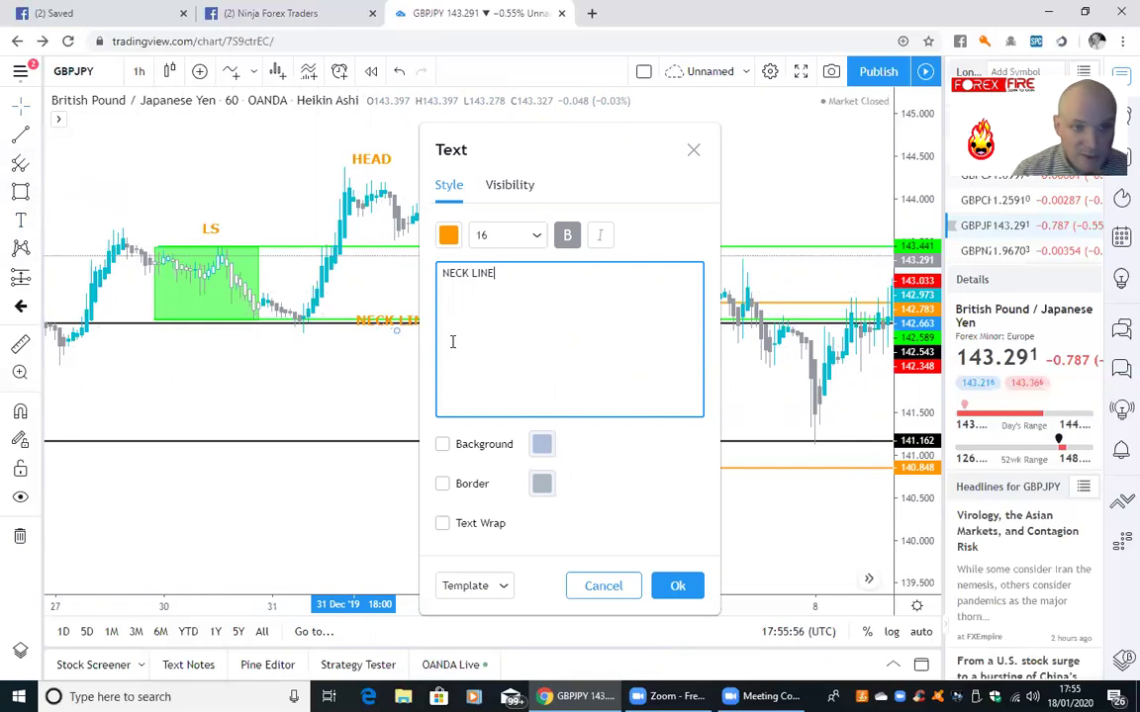
click(657, 584)
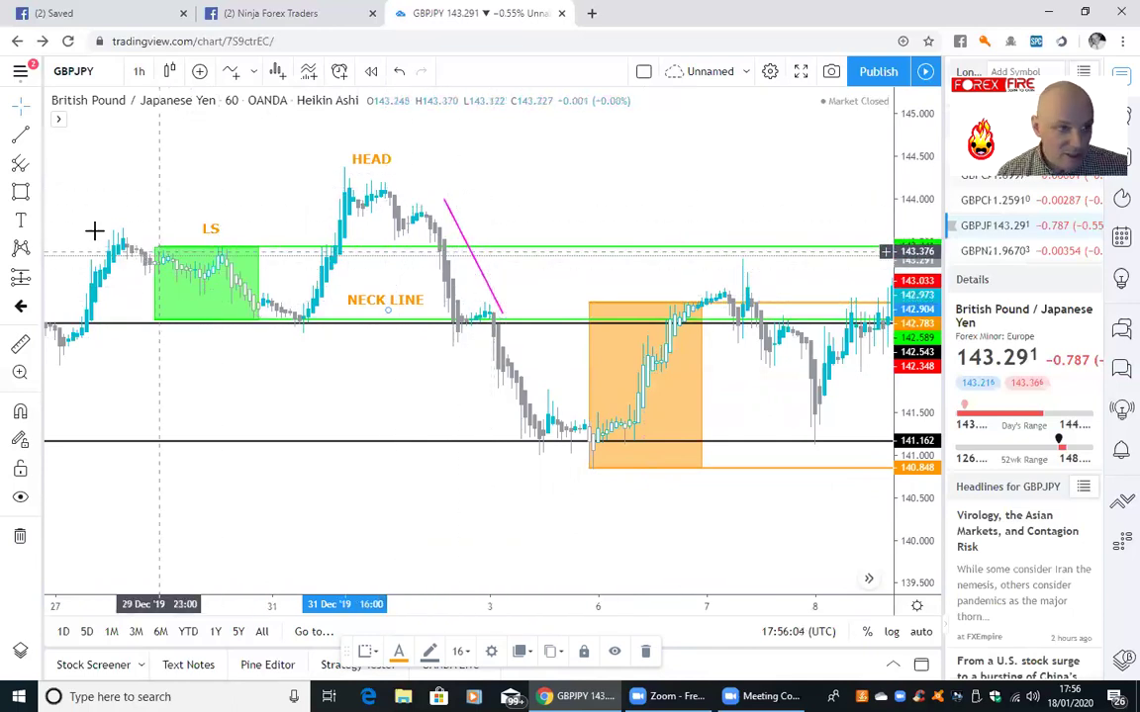
click(501, 263)
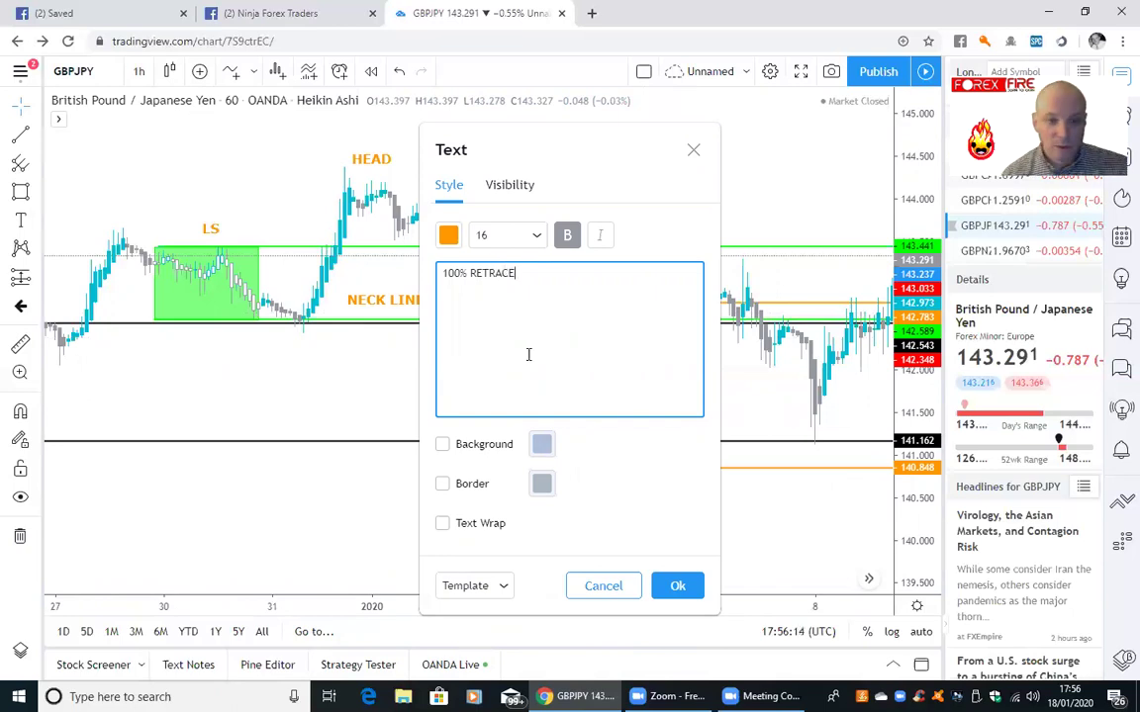
click(677, 585)
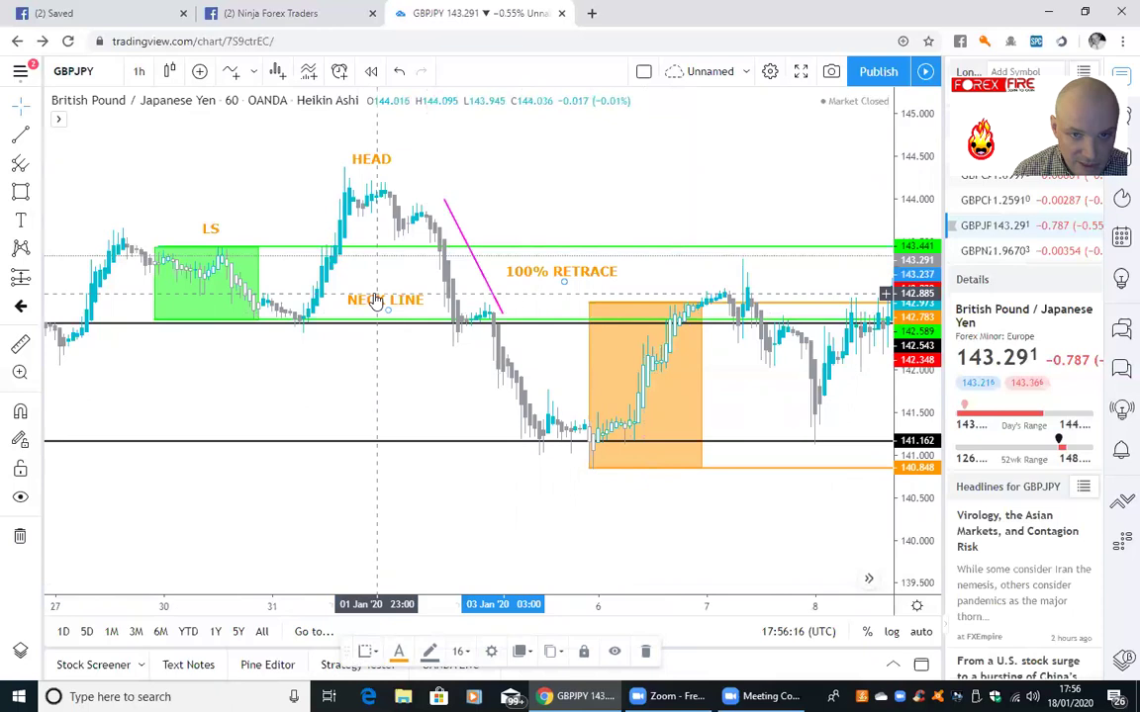
Draw a pink ellipse around the 9 January high at the upper green ray, spanning about 143.635 to 143.089
drag(437, 389, 250, 379)
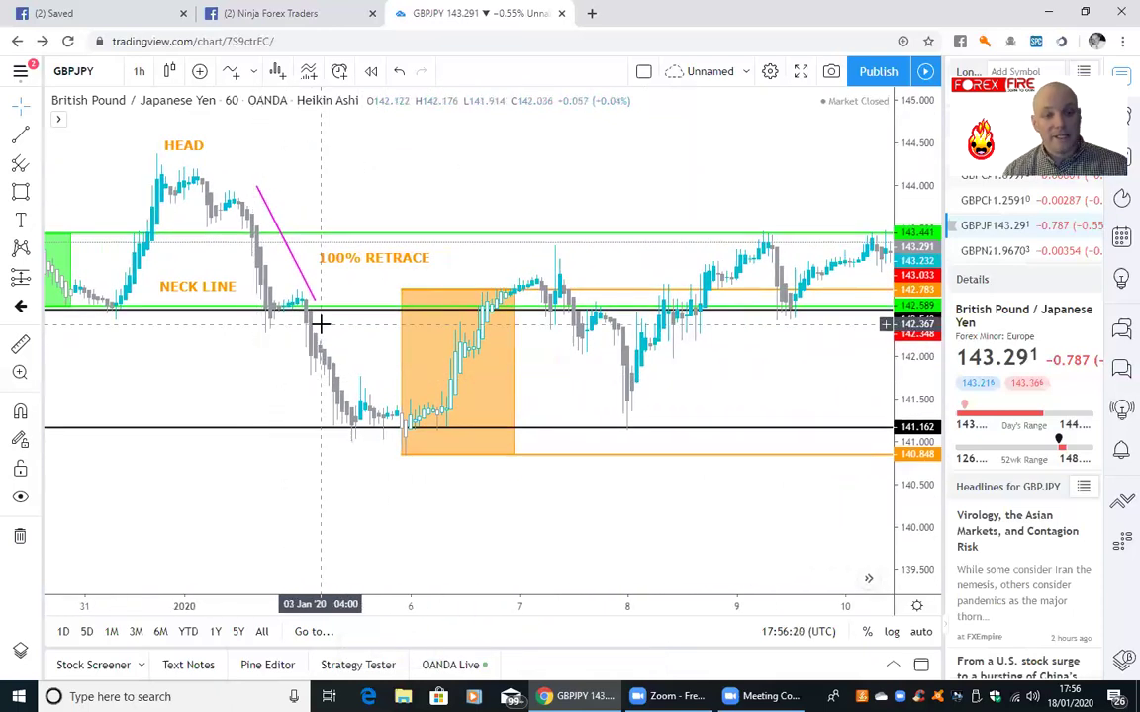
mouse_move(174, 367)
mouse_down()
mouse_move(228, 388)
mouse_move(213, 407)
mouse_move(226, 407)
mouse_up()
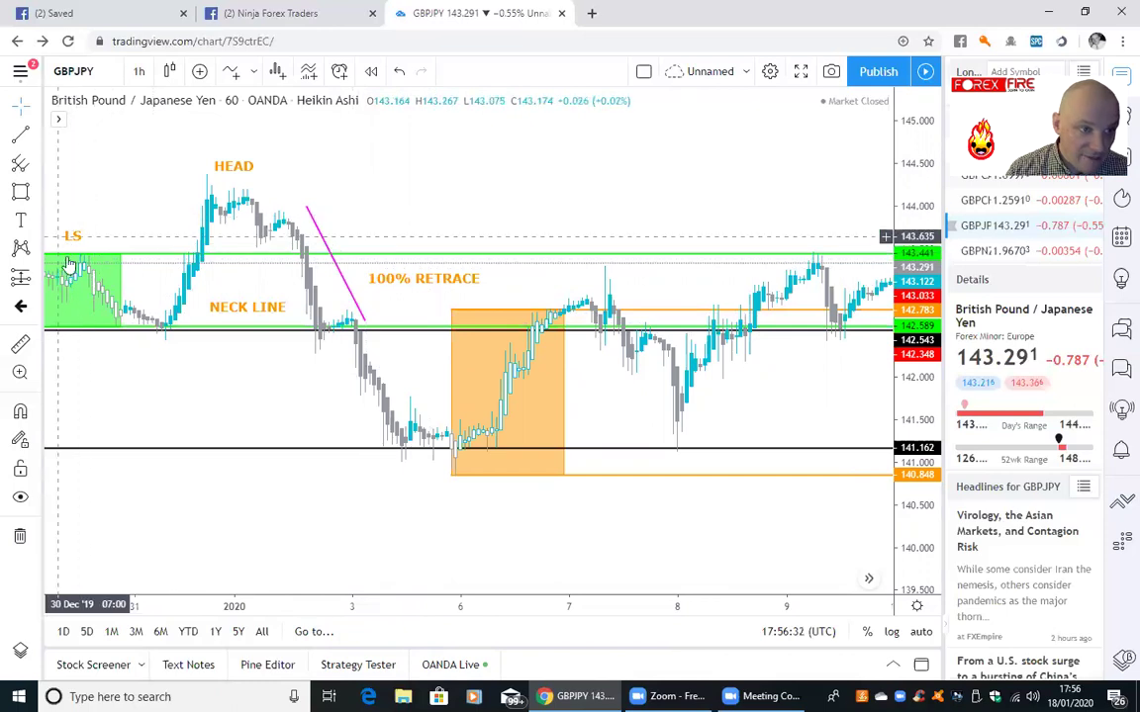
drag(178, 400, 230, 402)
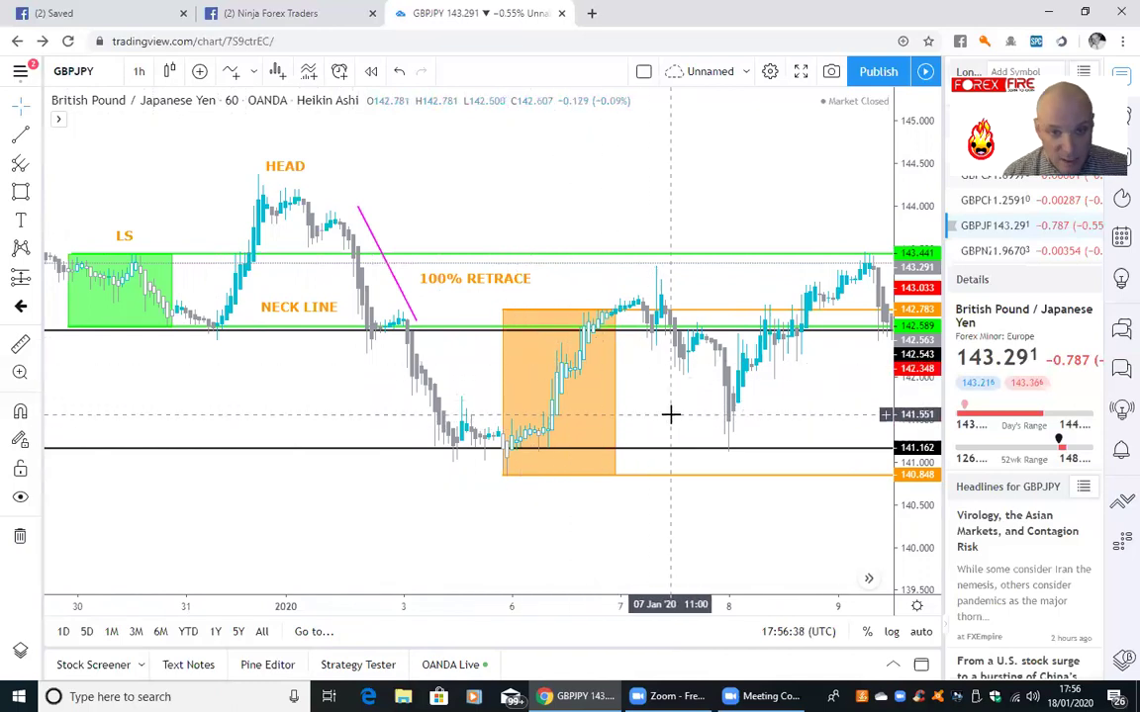
drag(669, 413, 649, 421)
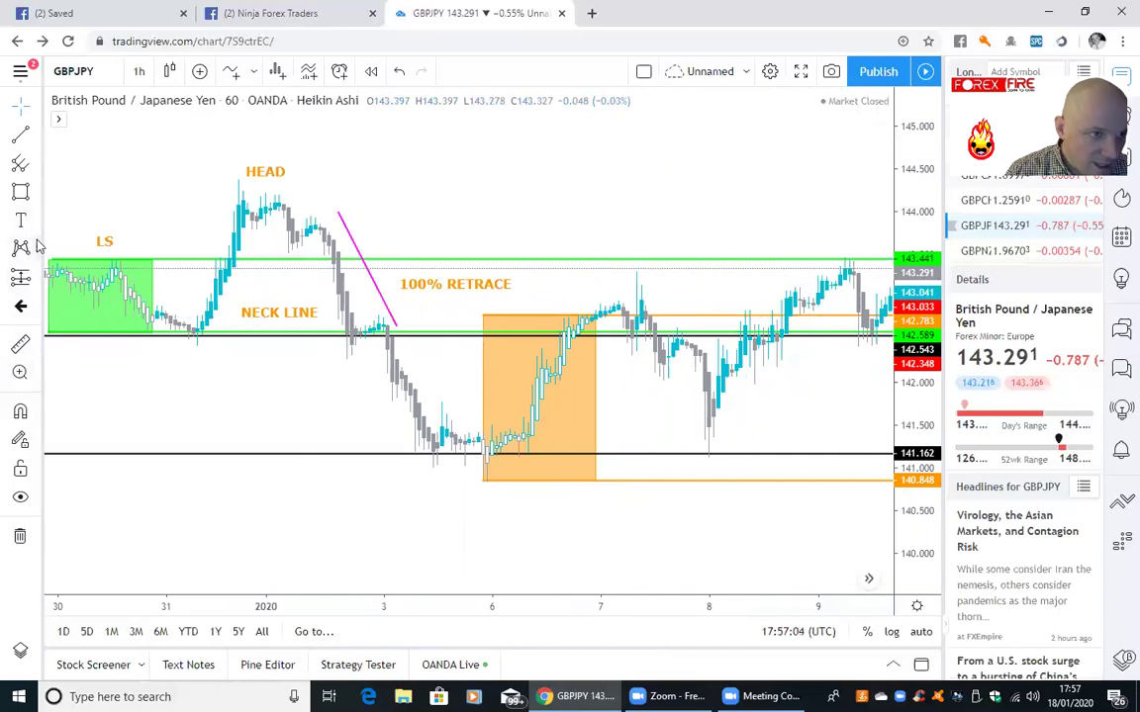
click(36, 194)
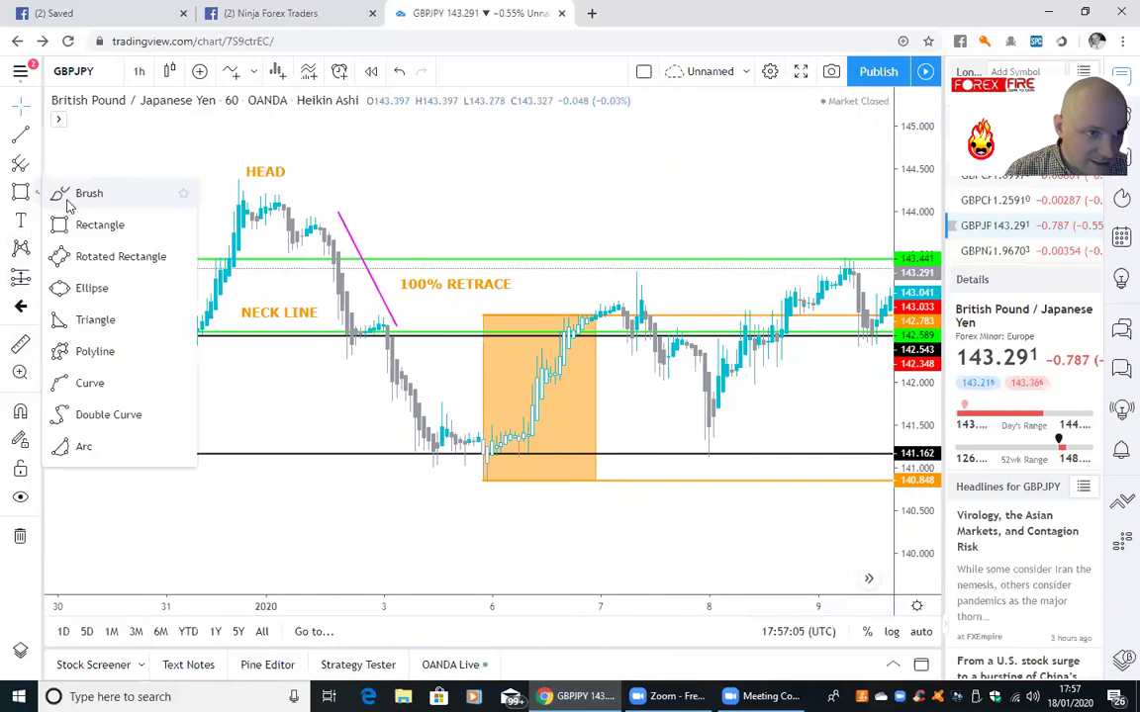
click(127, 288)
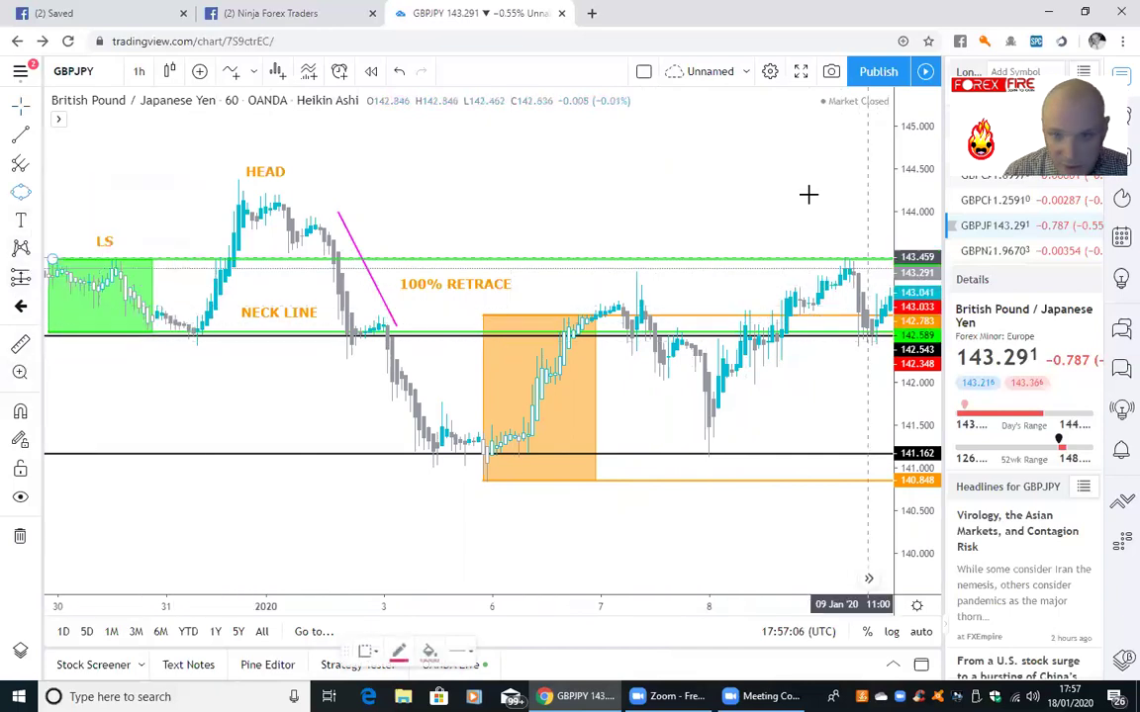
click(830, 250)
click(845, 295)
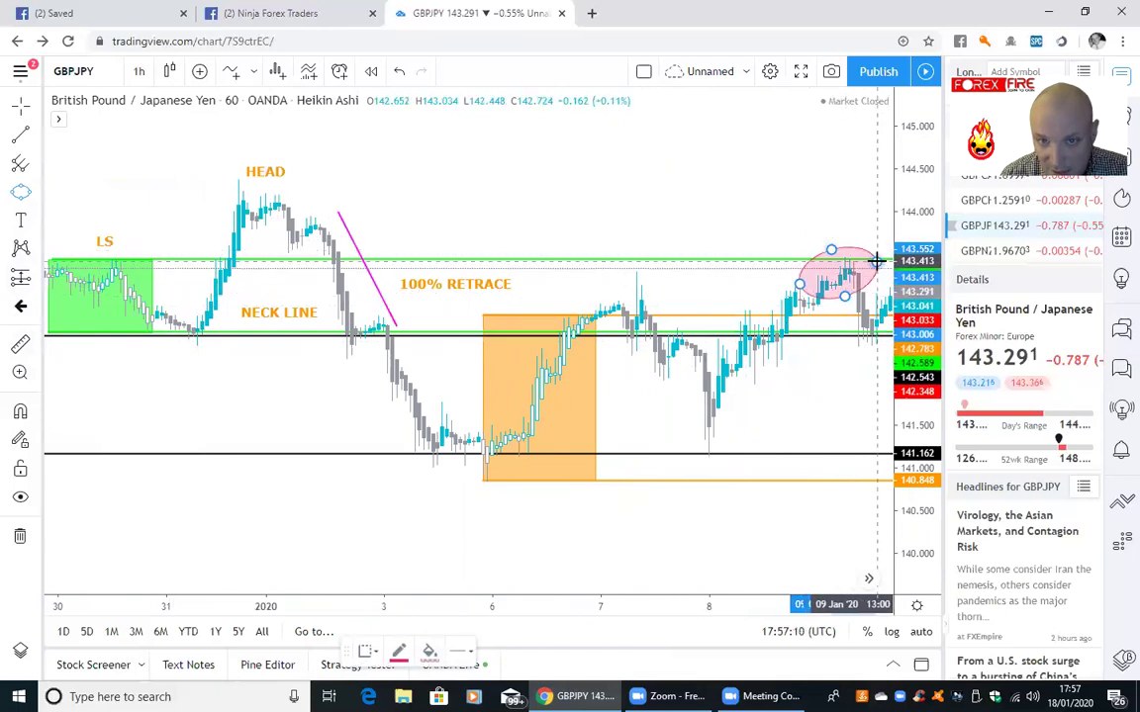
click(876, 260)
drag(844, 249, 857, 241)
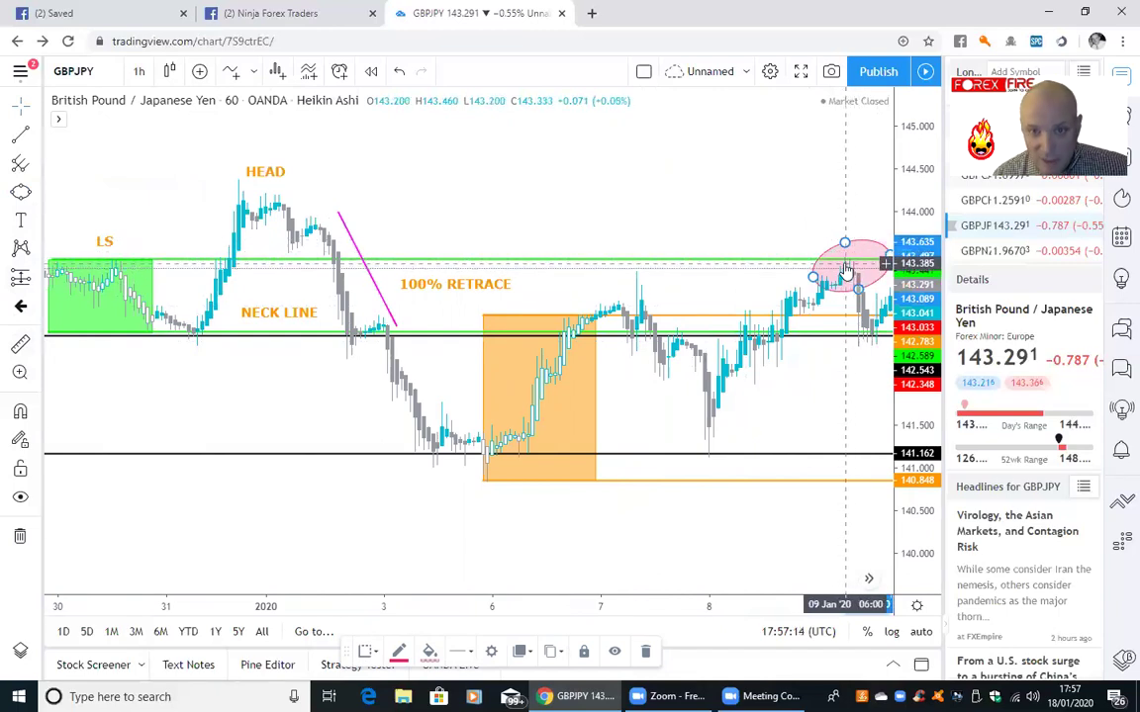
Measure the drop from the upper green ray at the 9 January high down to the lower green ray
drag(792, 427, 761, 426)
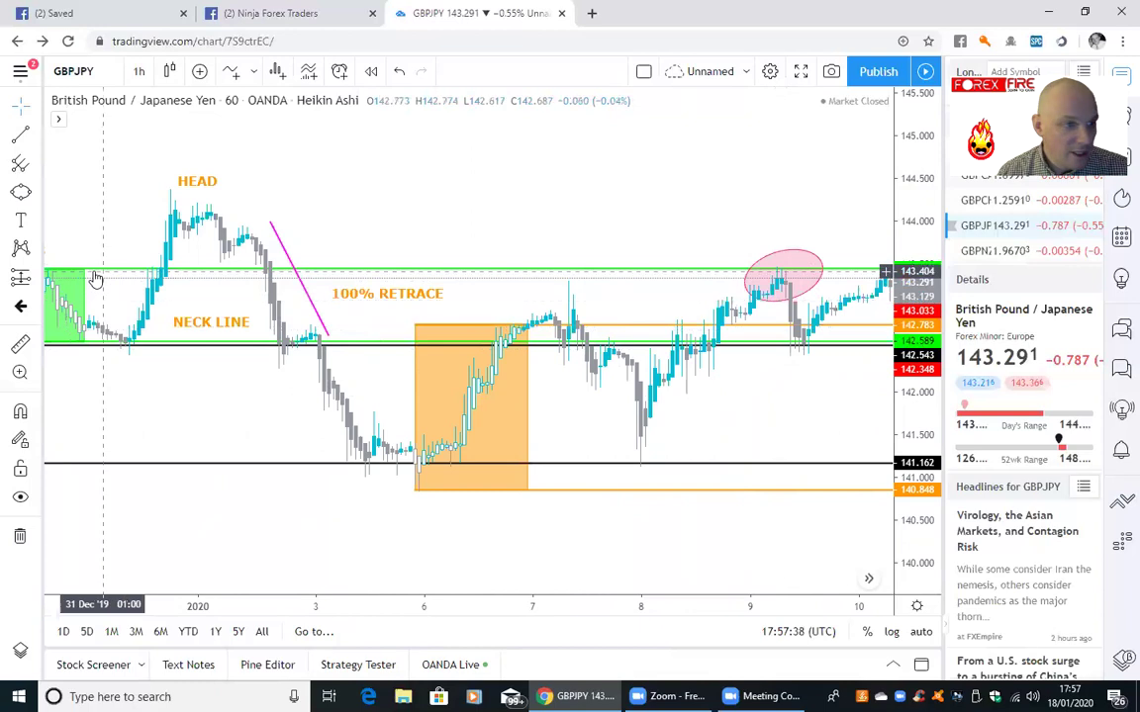
click(17, 347)
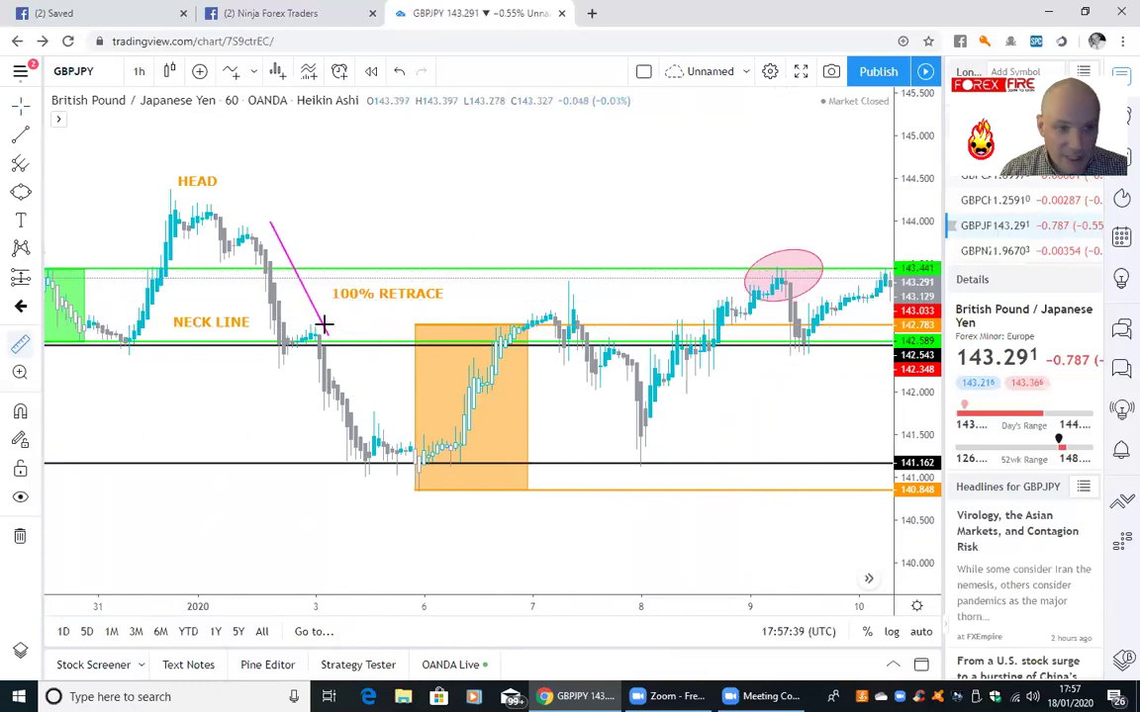
click(770, 268)
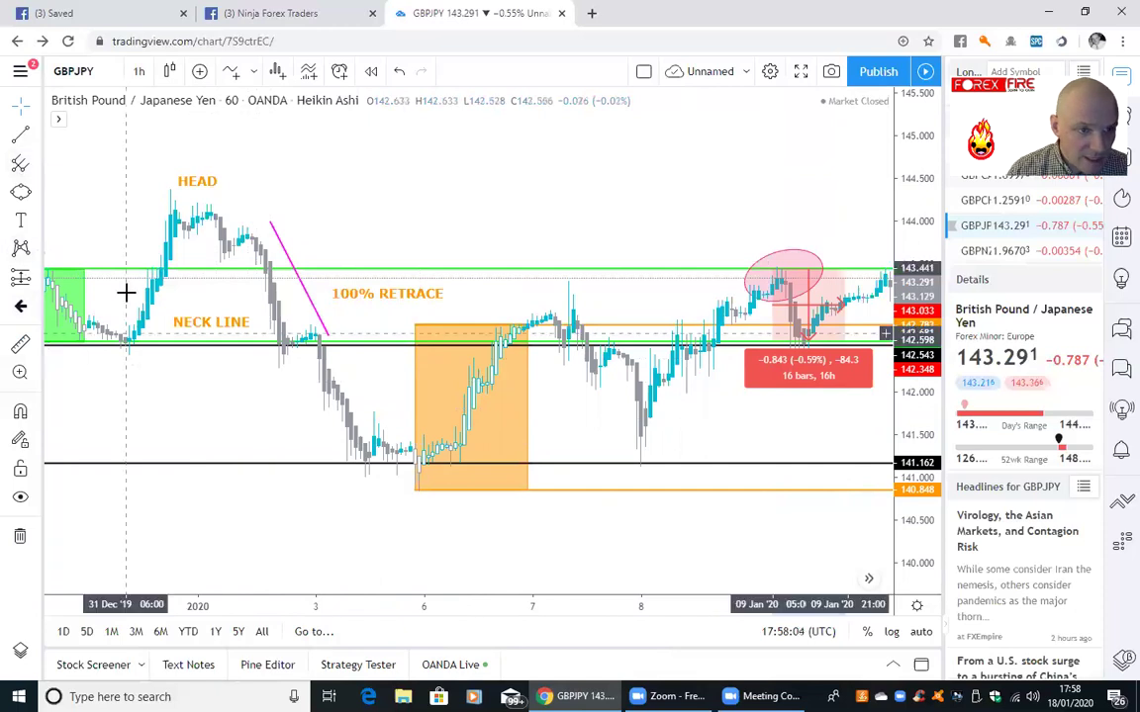
Place a green horizontal line at about 143.432, along the top of the 30 December Monday range
drag(122, 402, 200, 299)
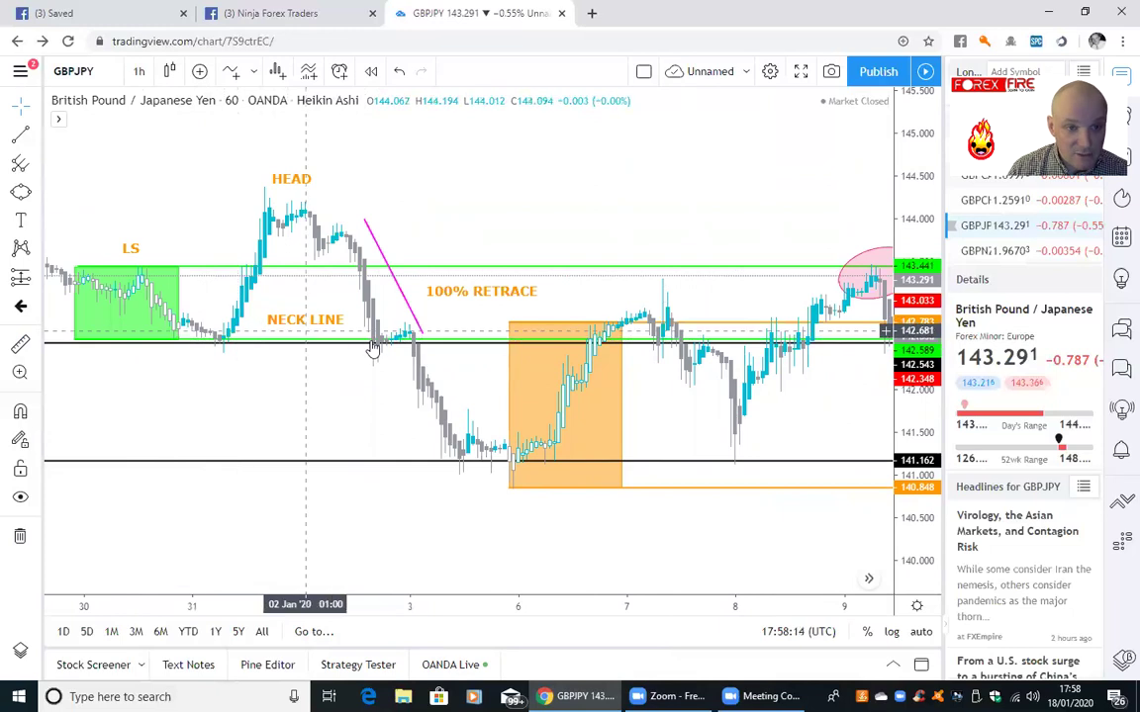
drag(347, 402, 328, 410)
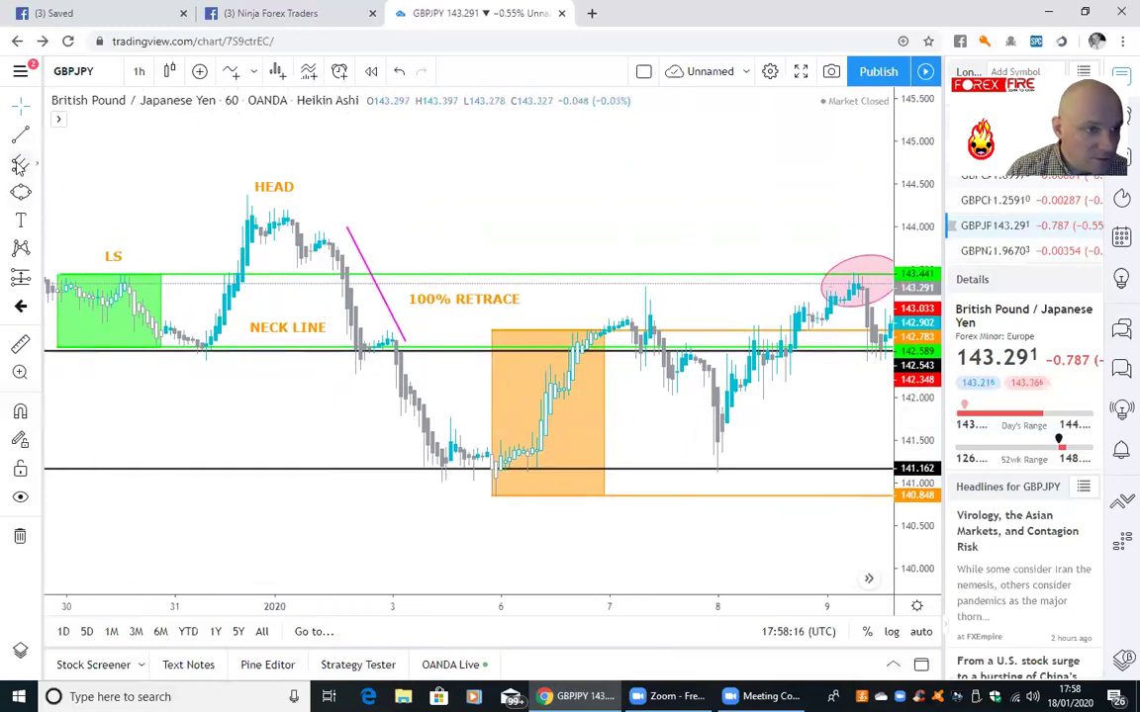
click(39, 138)
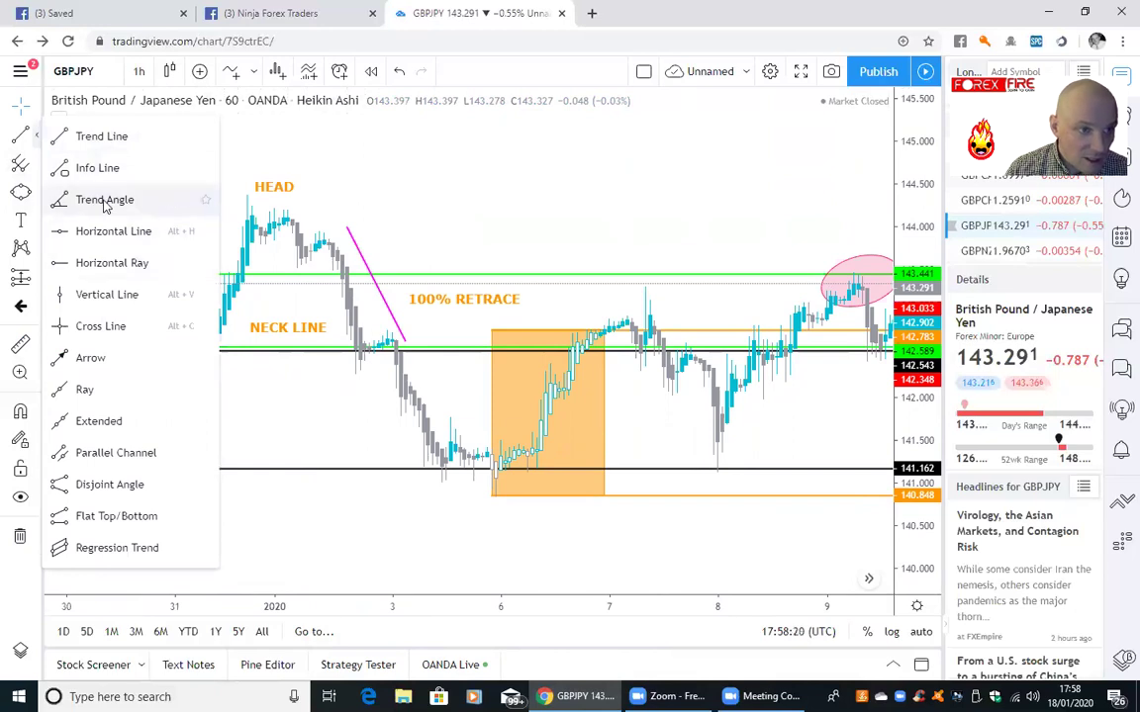
click(140, 231)
click(240, 271)
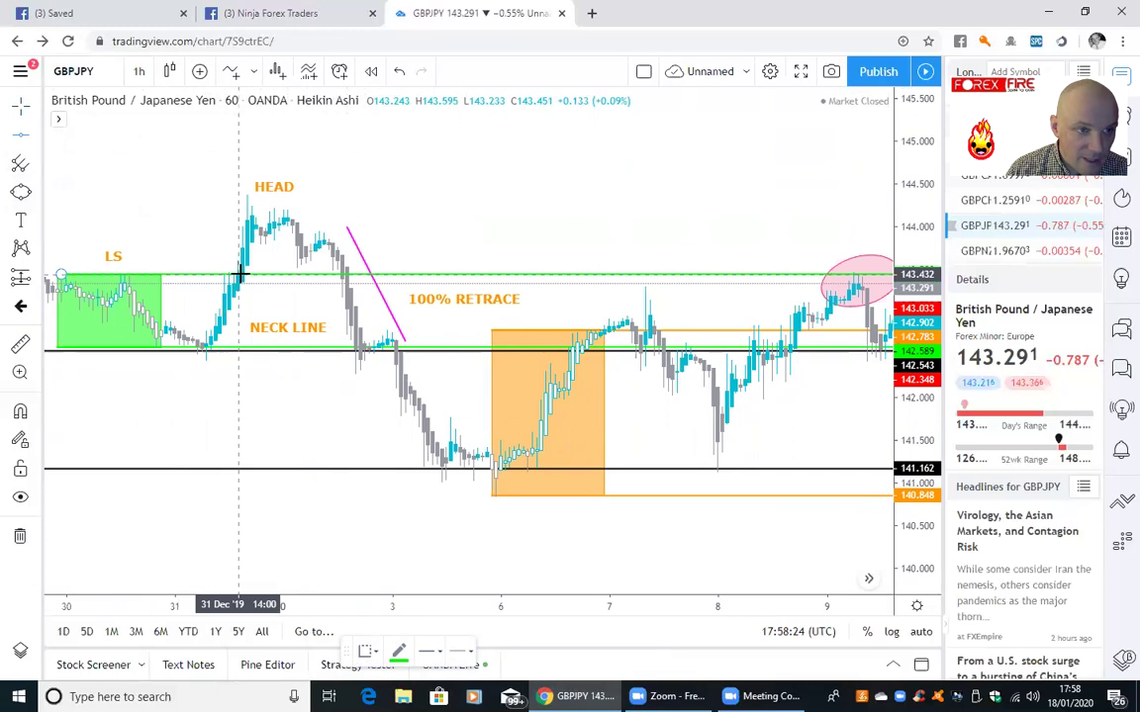
click(240, 274)
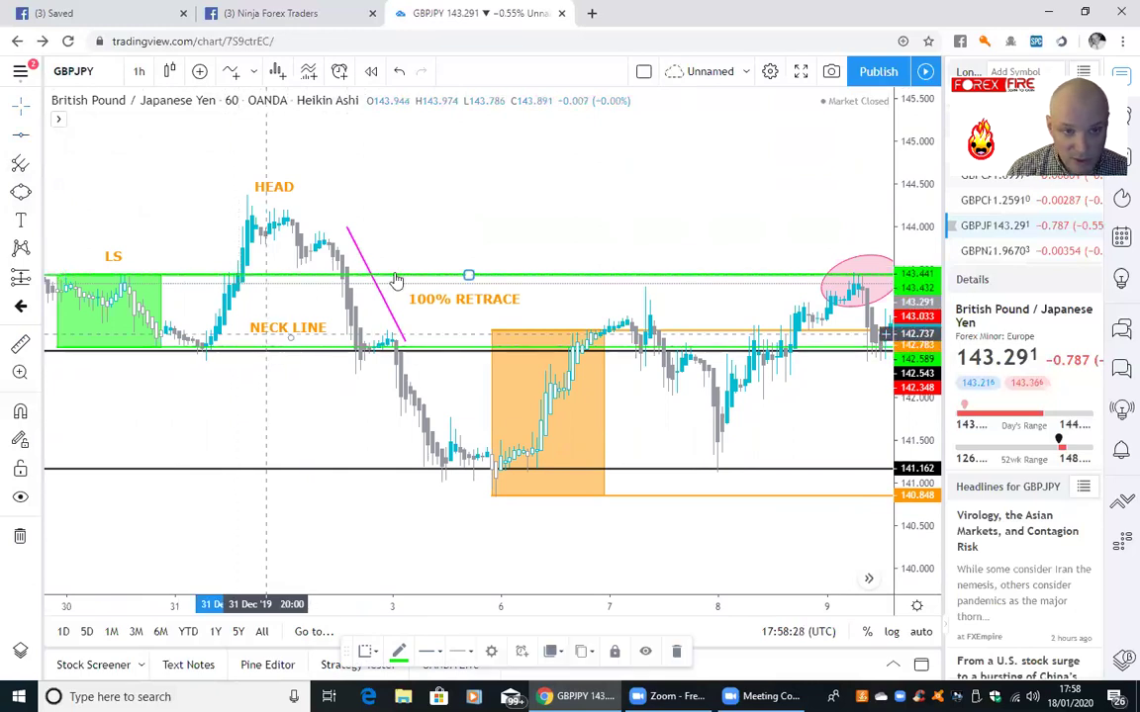
Examine the alert condition choices for the green horizontal line at about 143.432, without creating an alert
click(521, 653)
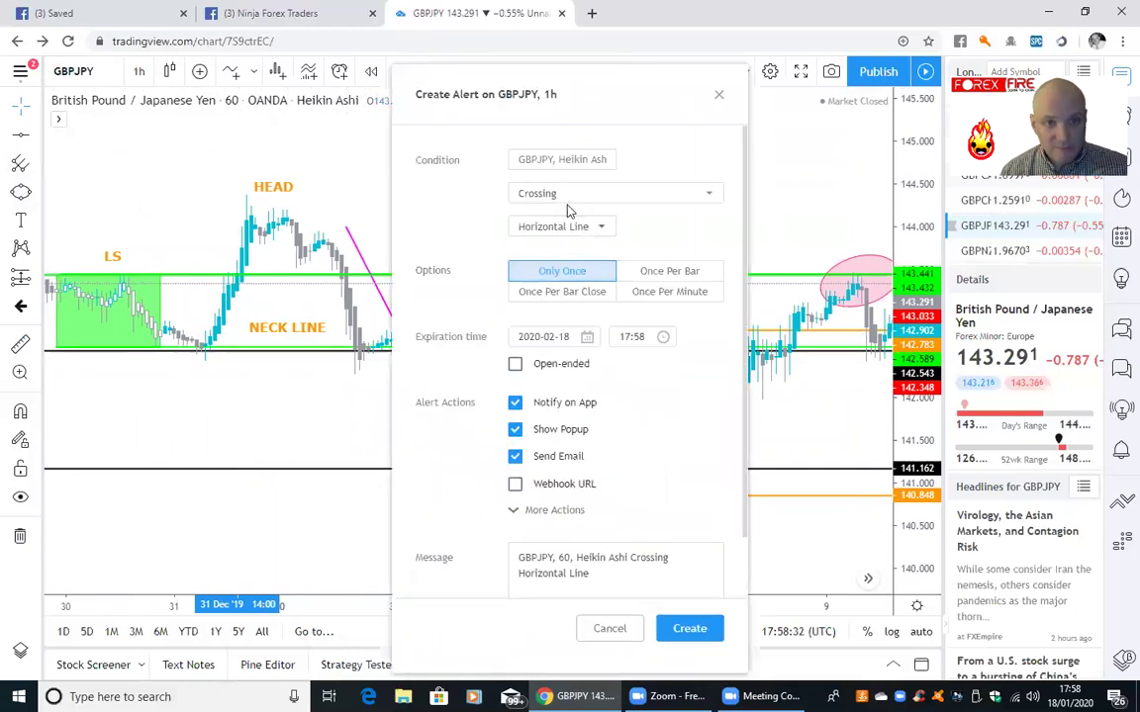
click(572, 201)
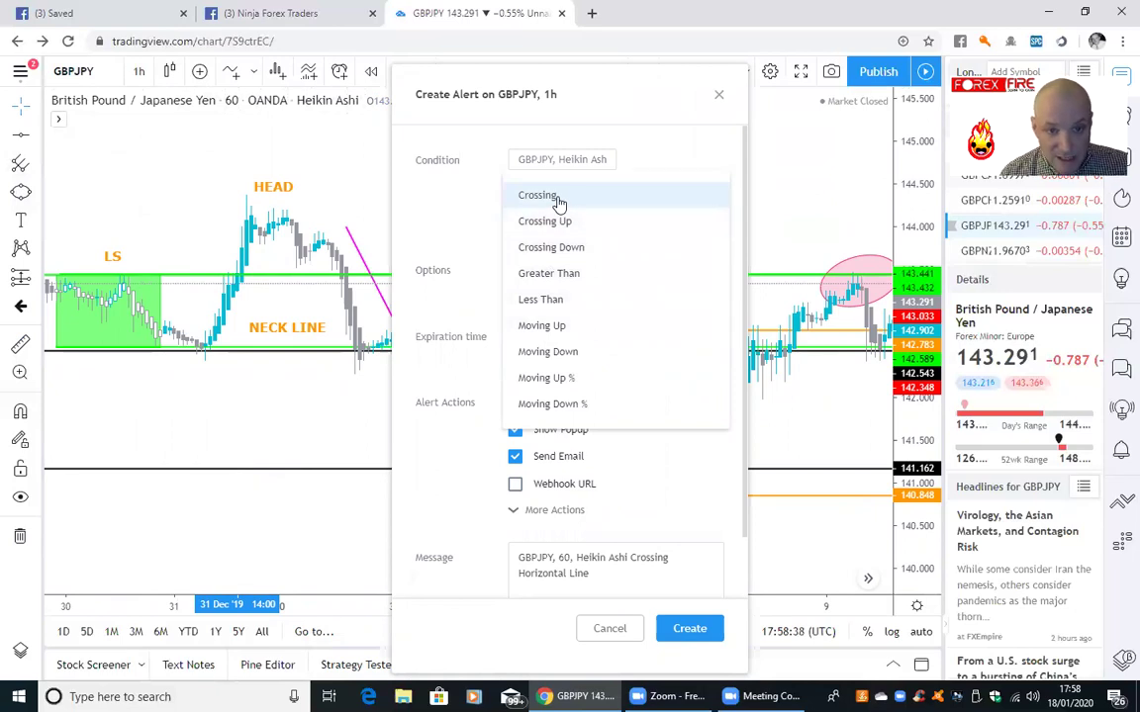
click(559, 198)
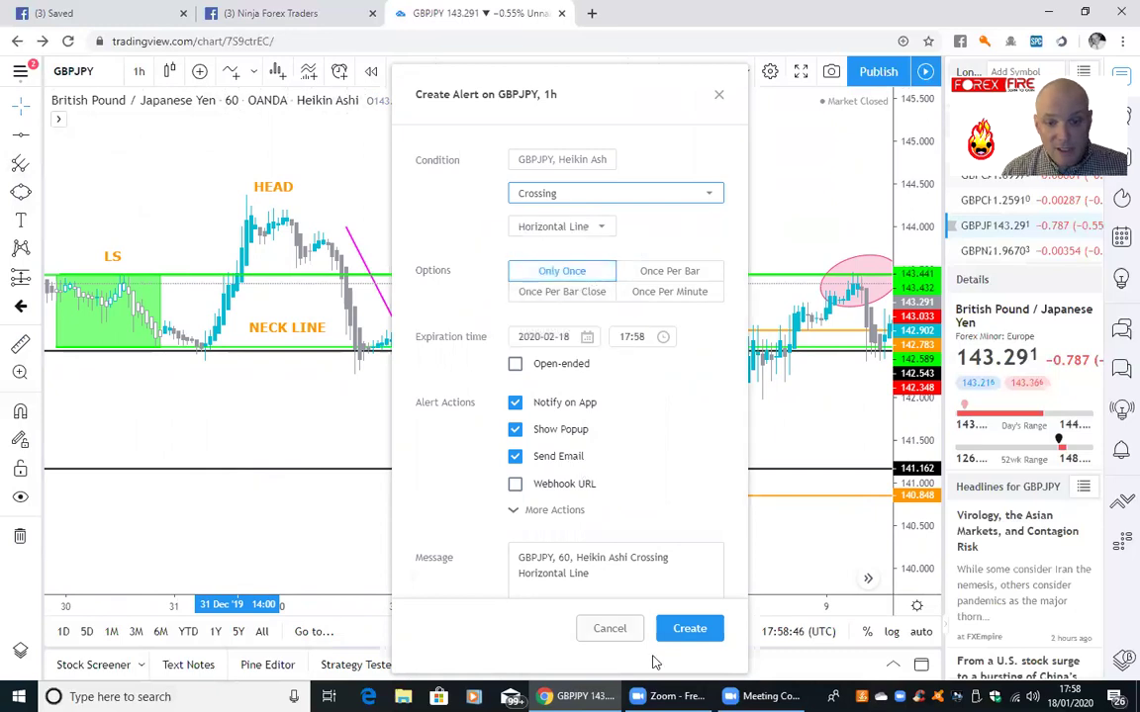
click(718, 94)
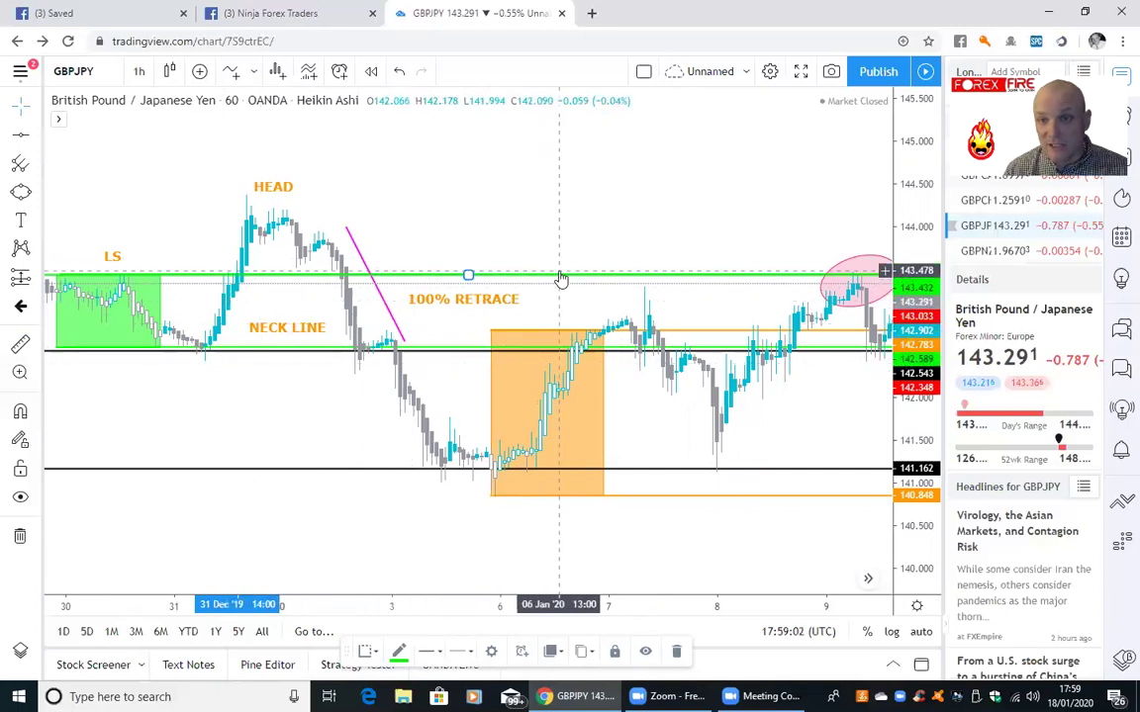
Switch the hourly chart to GBPCHF
drag(773, 400, 572, 436)
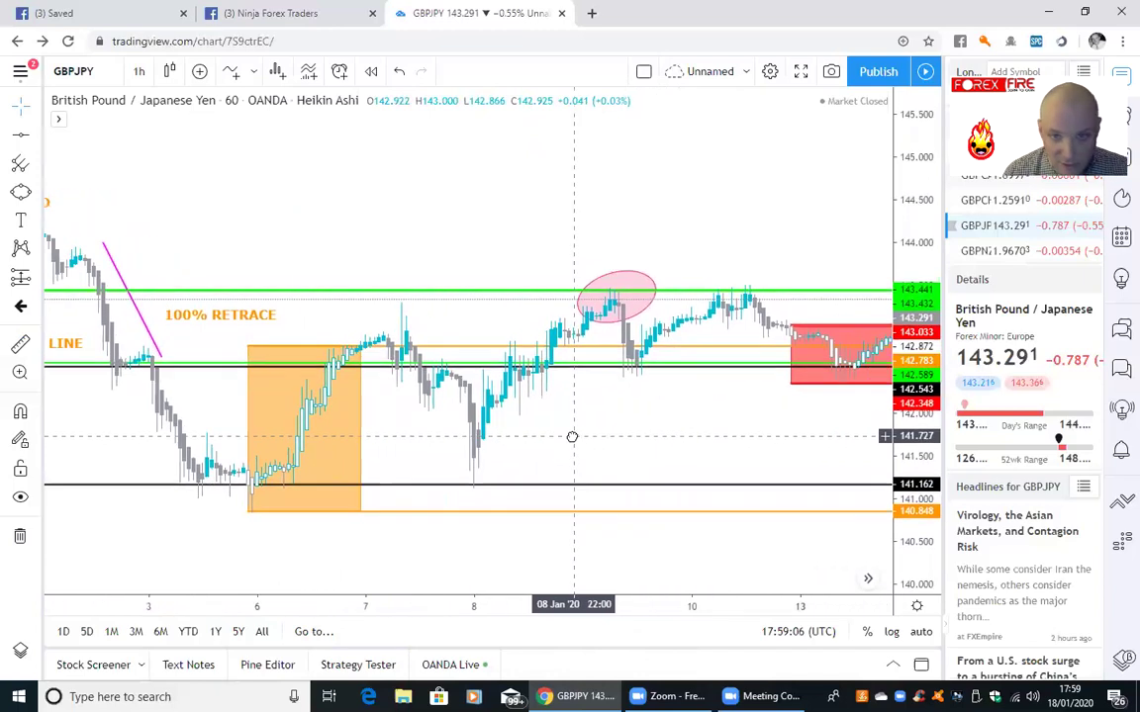
click(977, 203)
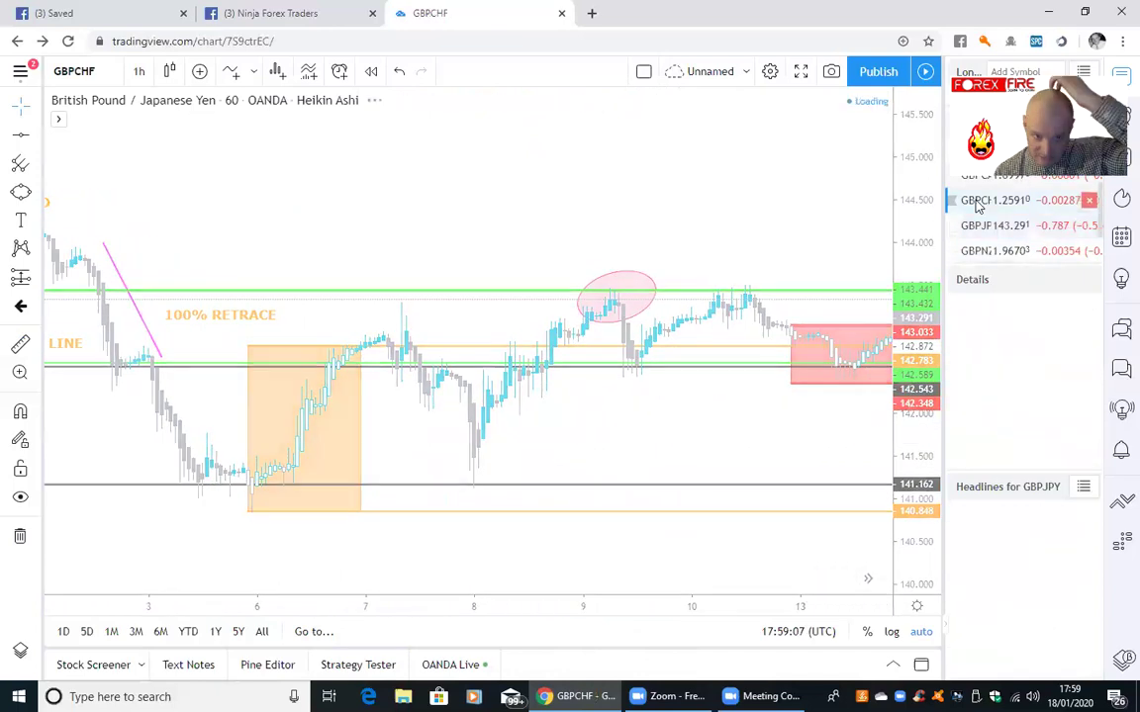
drag(624, 414, 233, 368)
drag(540, 435, 715, 323)
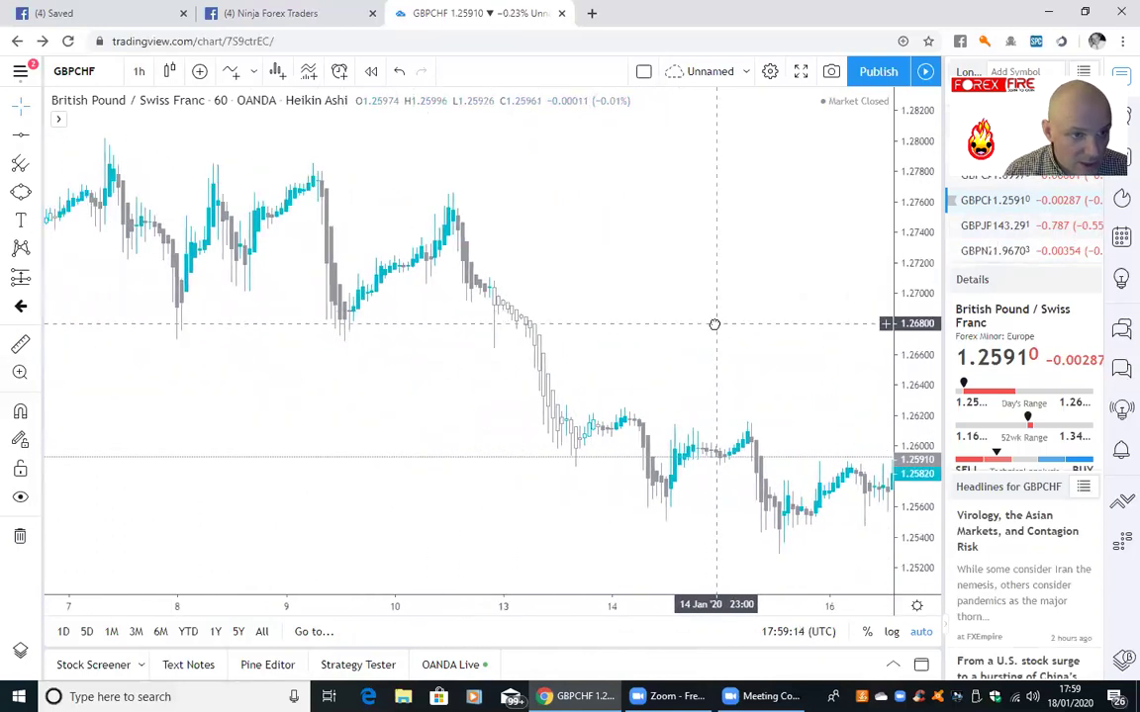
Place black horizontal rays at about 1.27049 and 1.25871, at the top and bottom of the 13 January Monday range
click(33, 136)
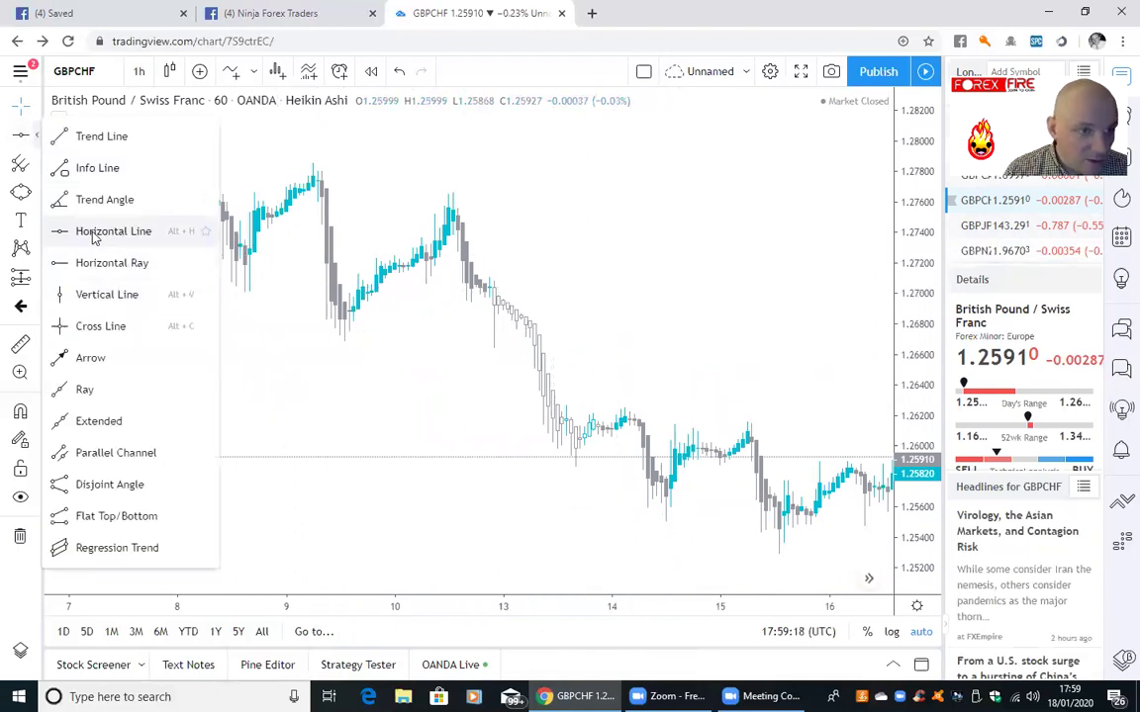
click(104, 263)
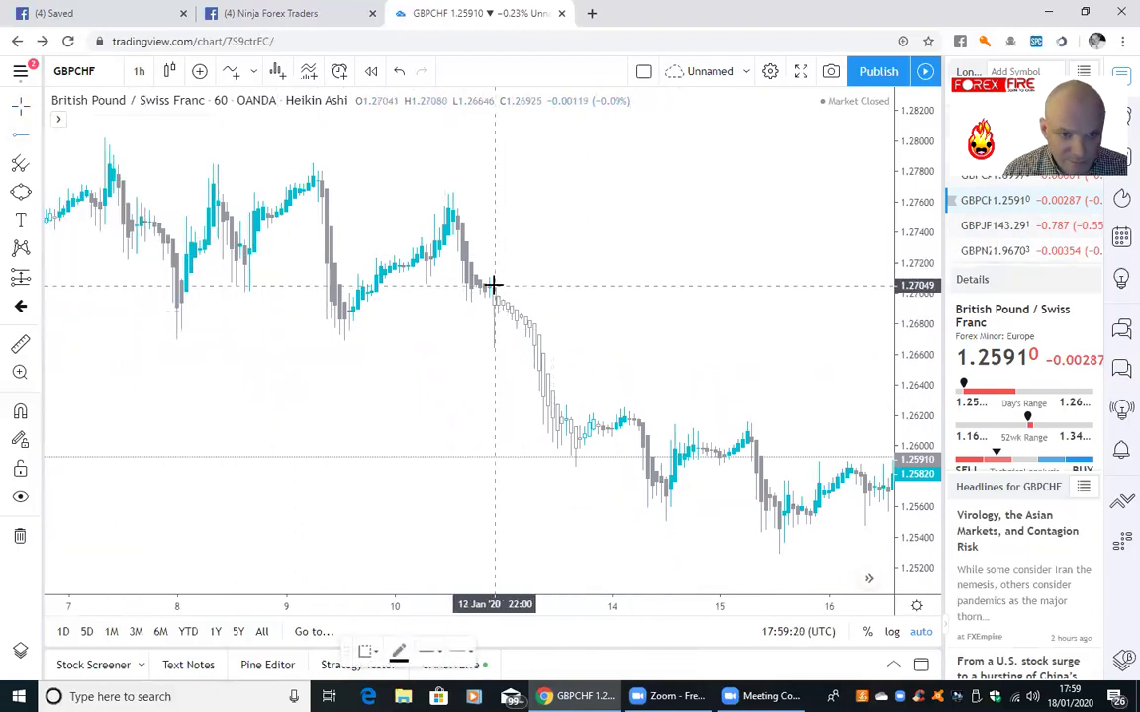
click(493, 285)
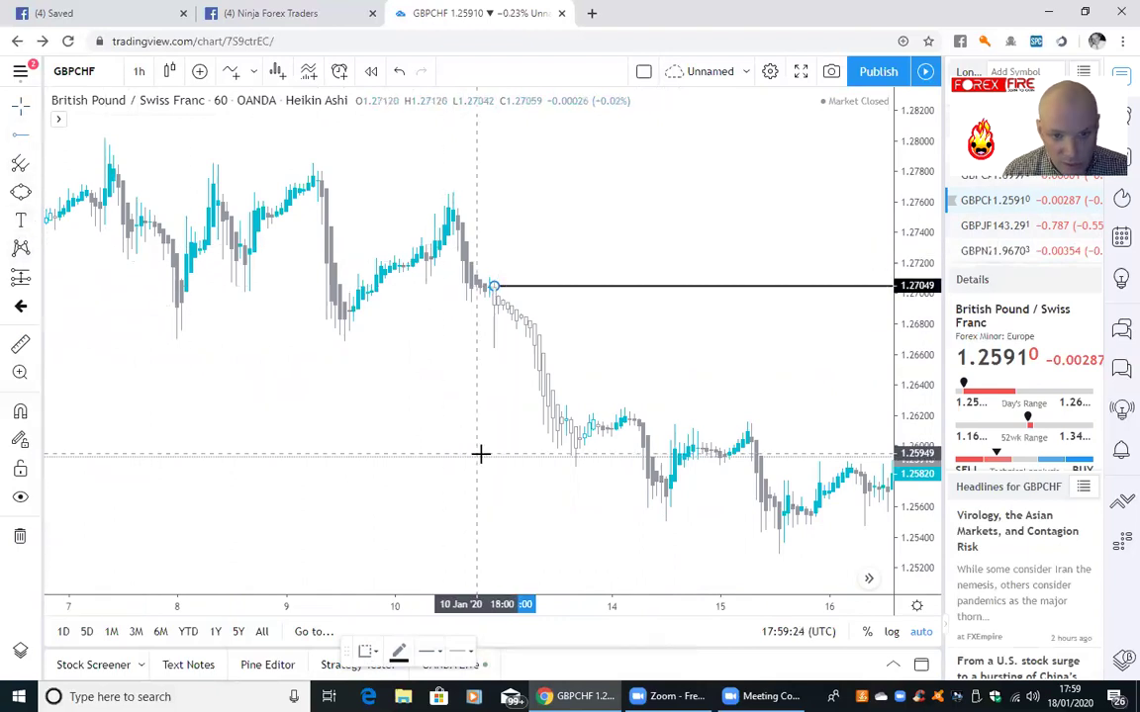
click(511, 465)
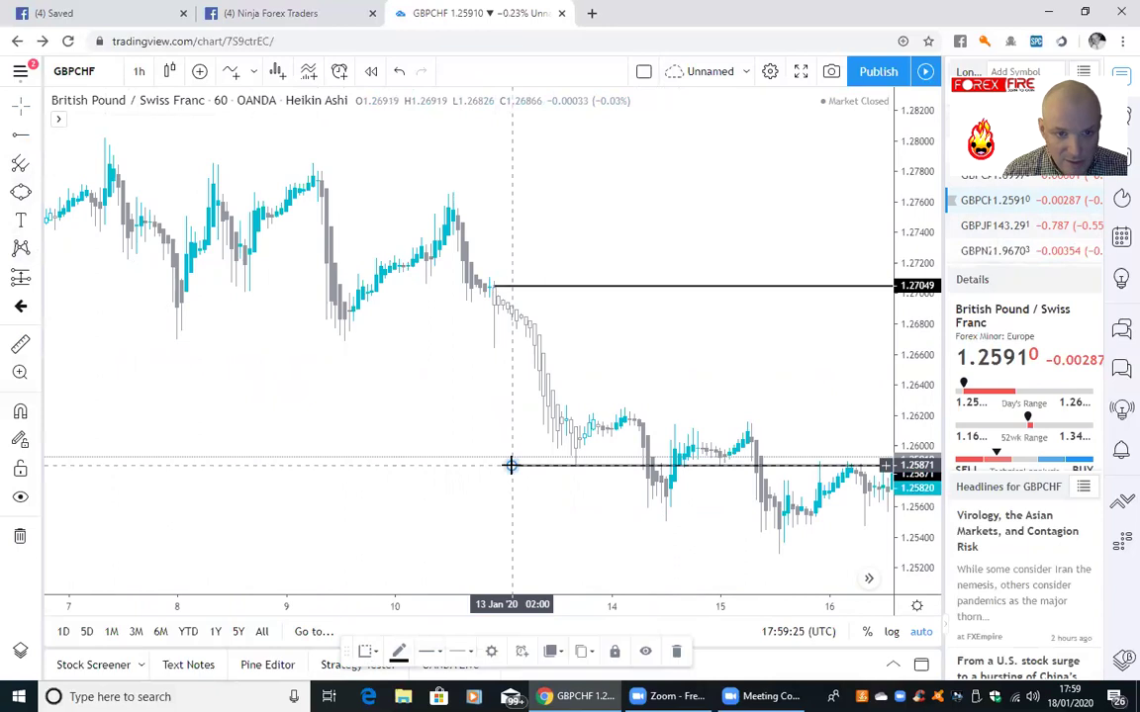
Place orange horizontal rays at about 1.27636 and 1.26887, along the high and low of the 6 January Monday range
drag(248, 440, 508, 437)
click(14, 139)
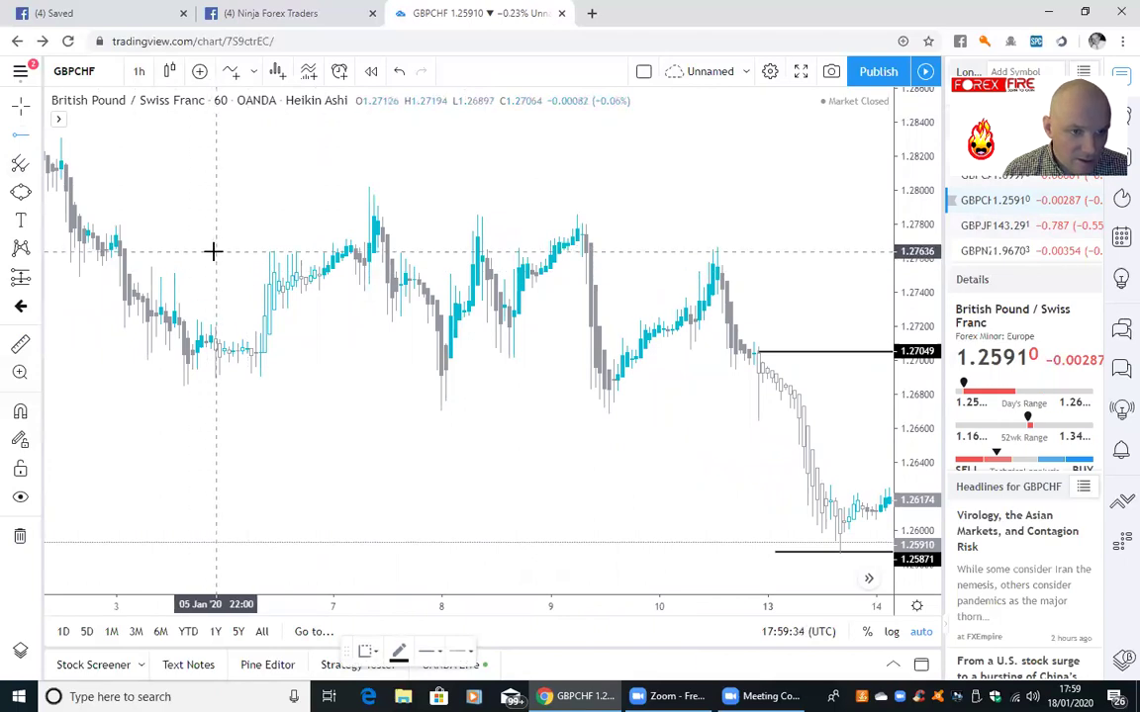
click(213, 251)
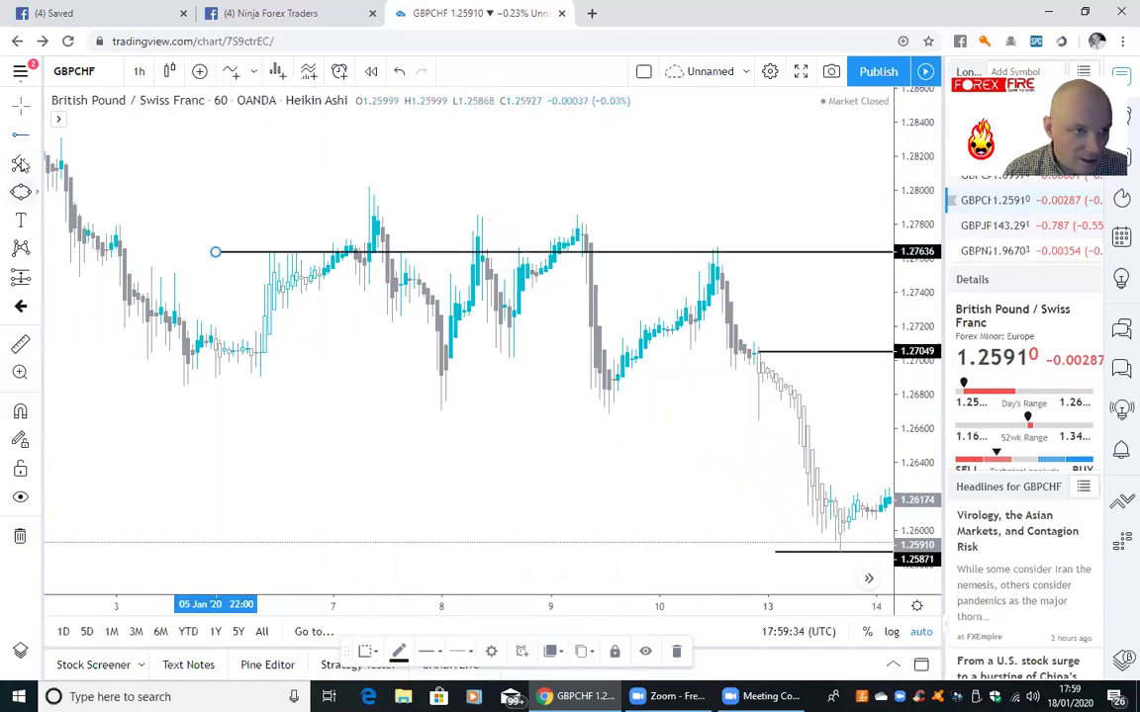
click(399, 656)
click(415, 538)
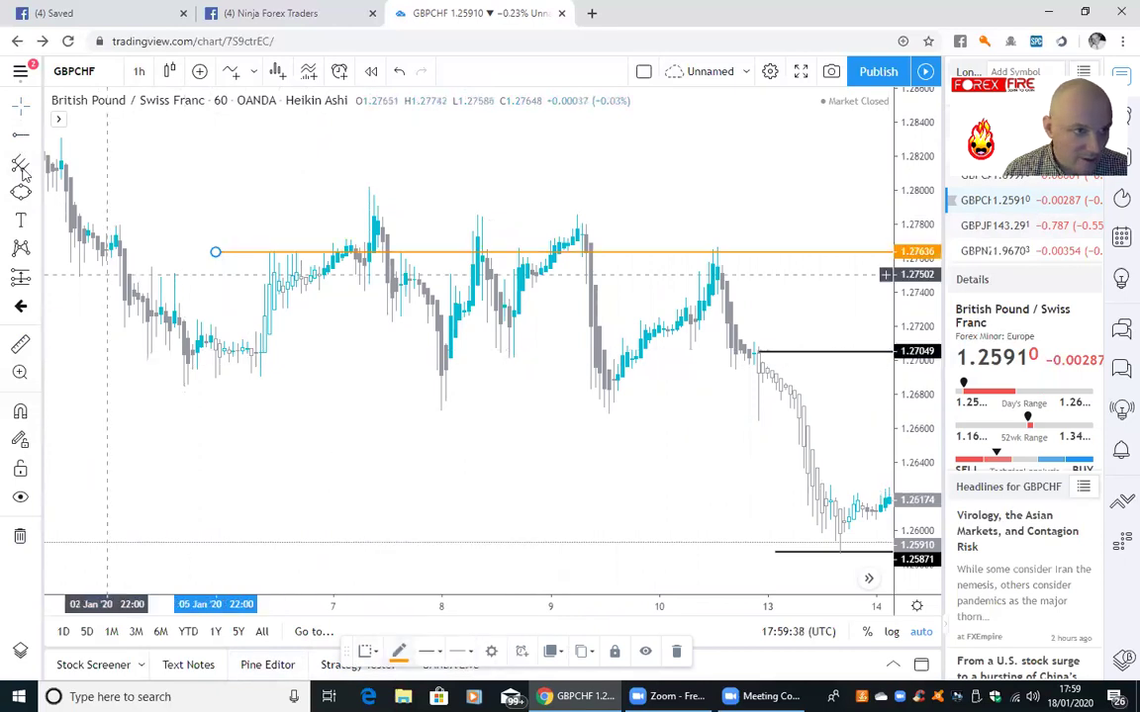
click(21, 134)
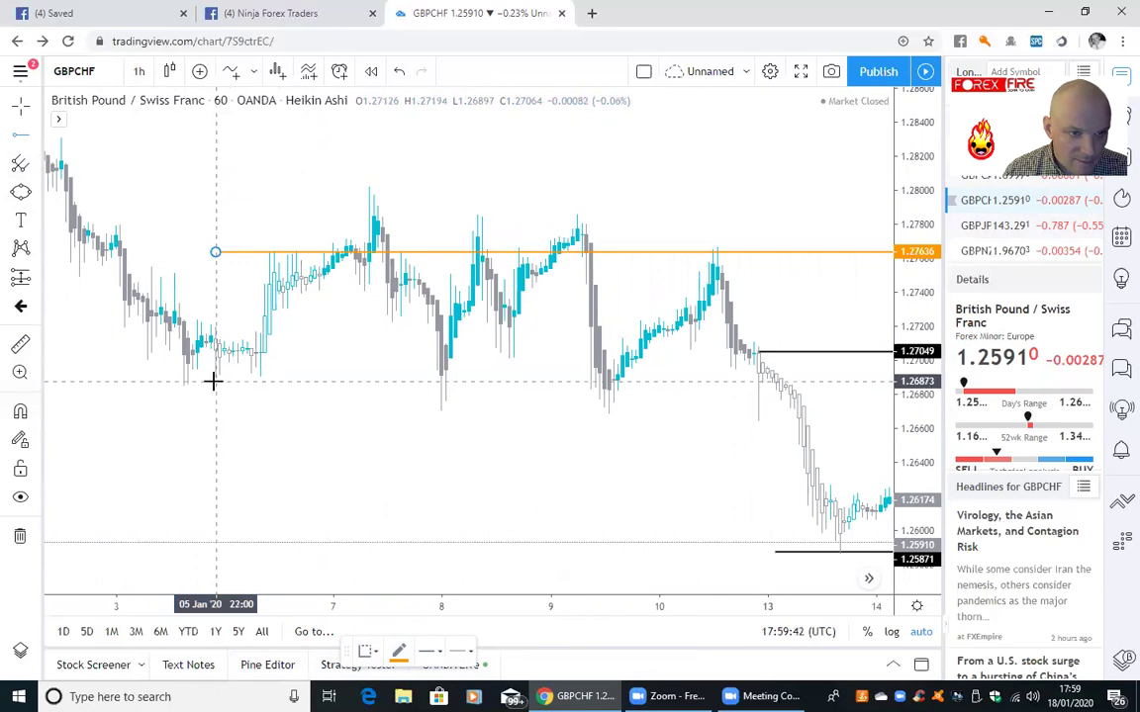
click(213, 378)
Add the text label "LS" just above the upper orange ray at the 6 January high, at about 1.27758
drag(369, 453, 249, 451)
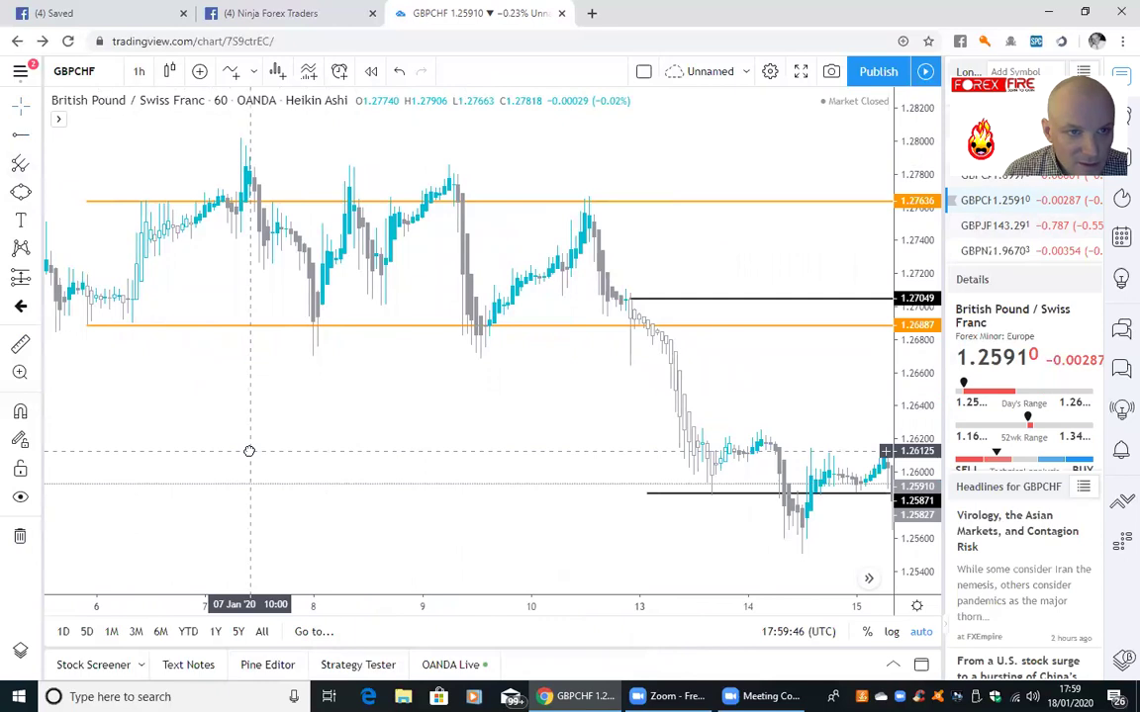
drag(249, 451, 274, 447)
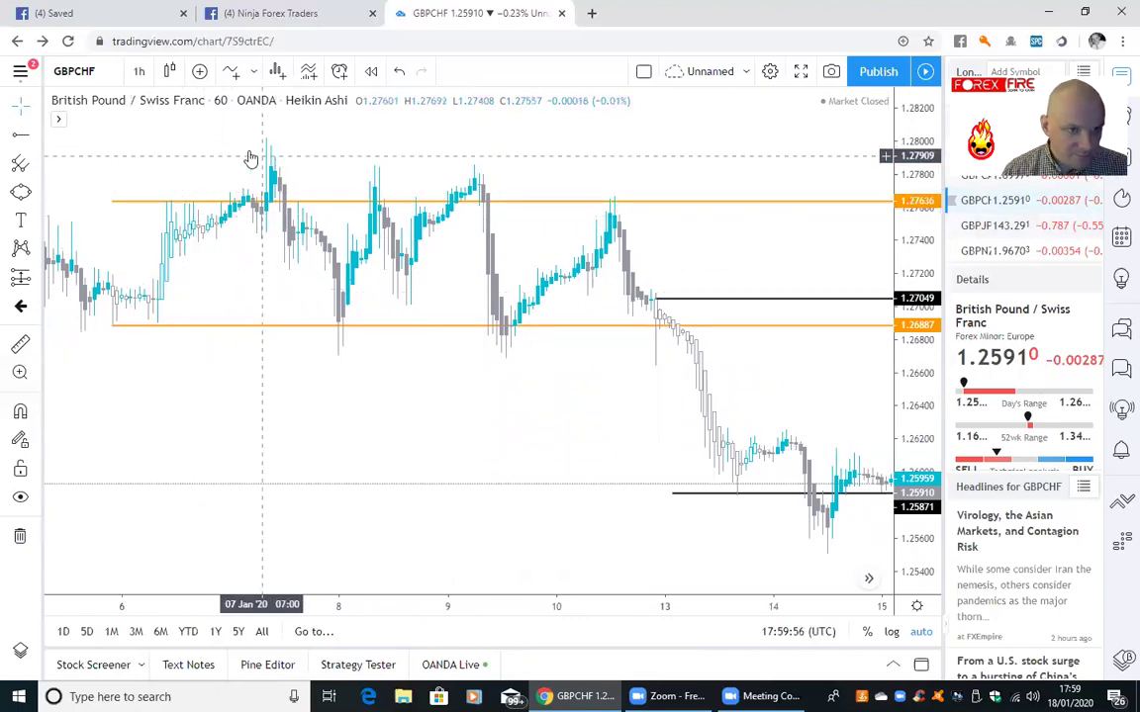
drag(196, 382, 246, 406)
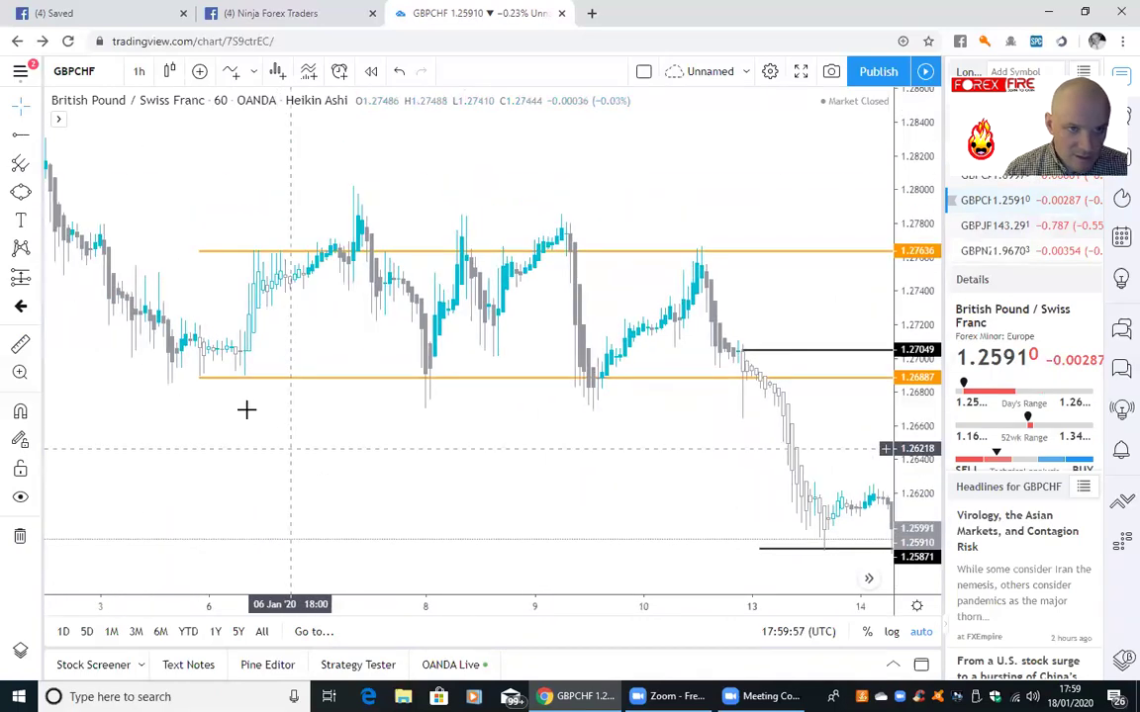
click(23, 223)
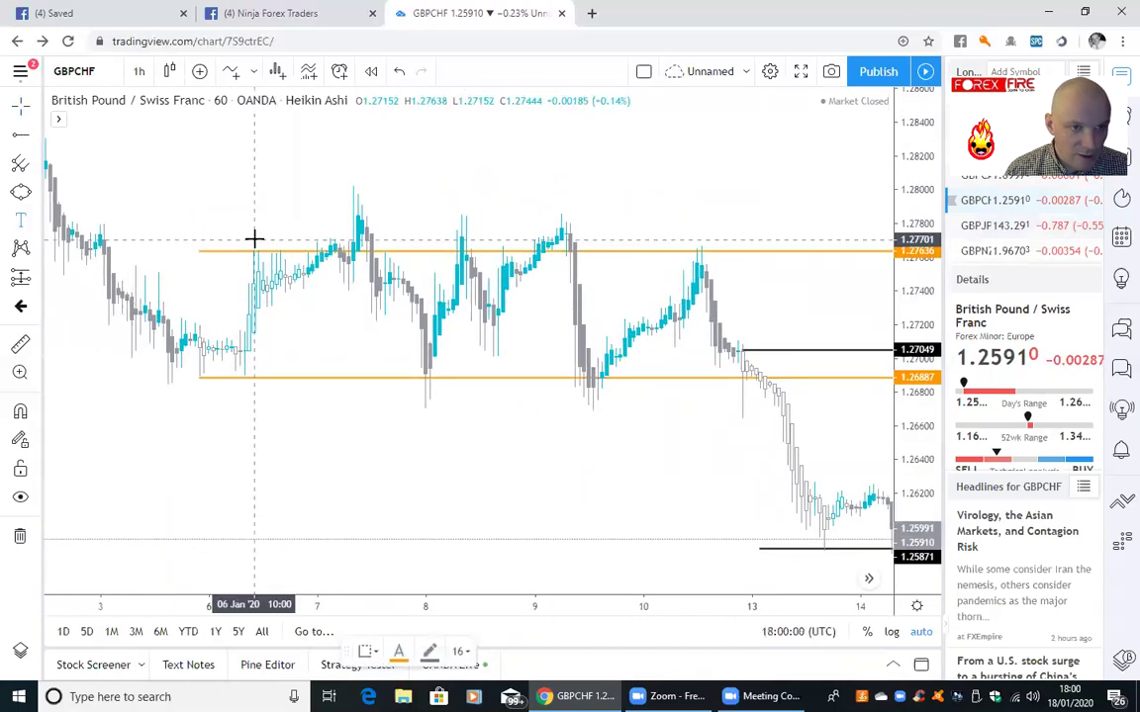
click(250, 243)
text(LK)
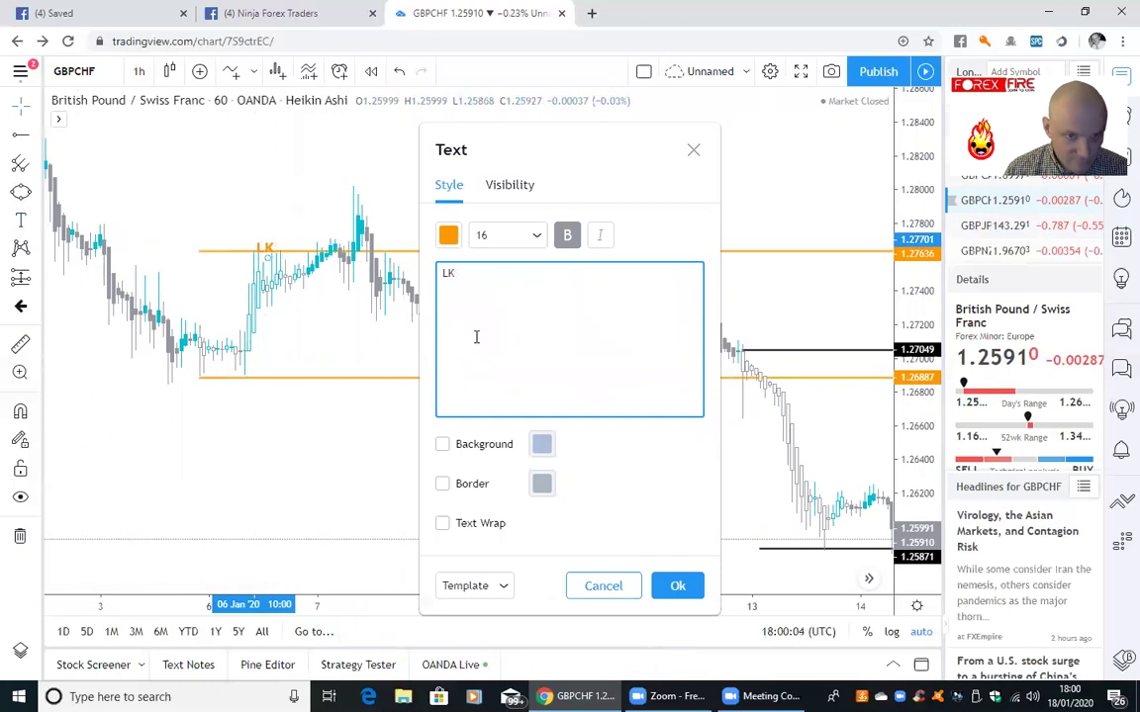
text(B)
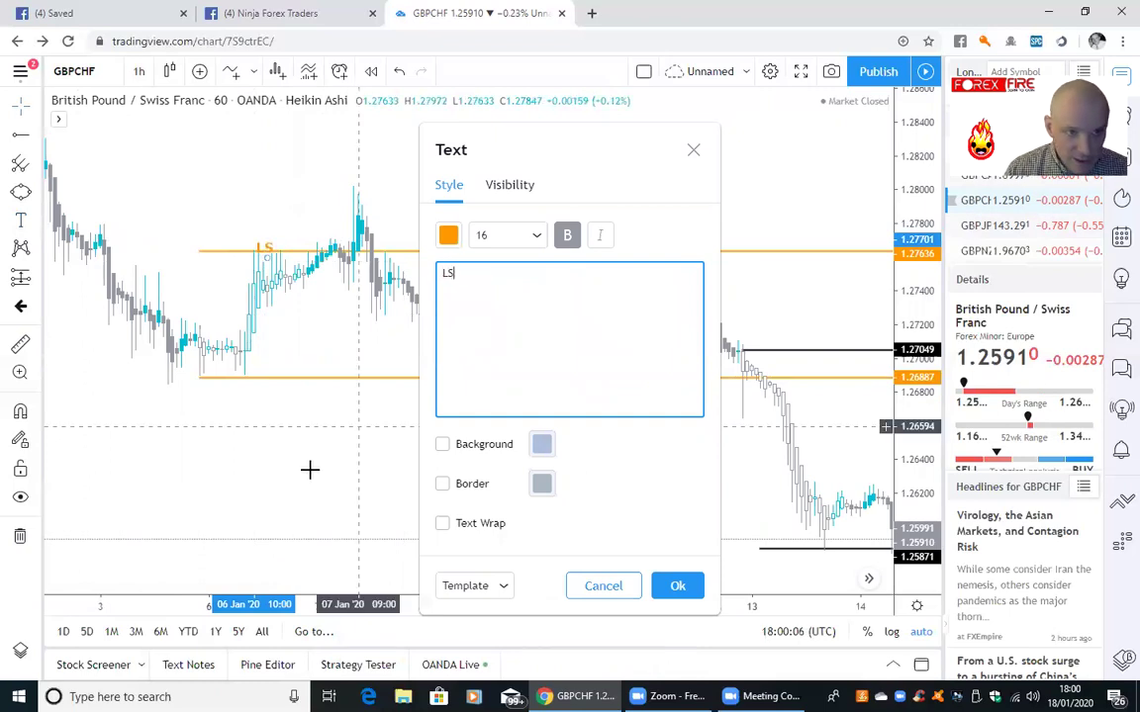
key(Escape)
click(264, 245)
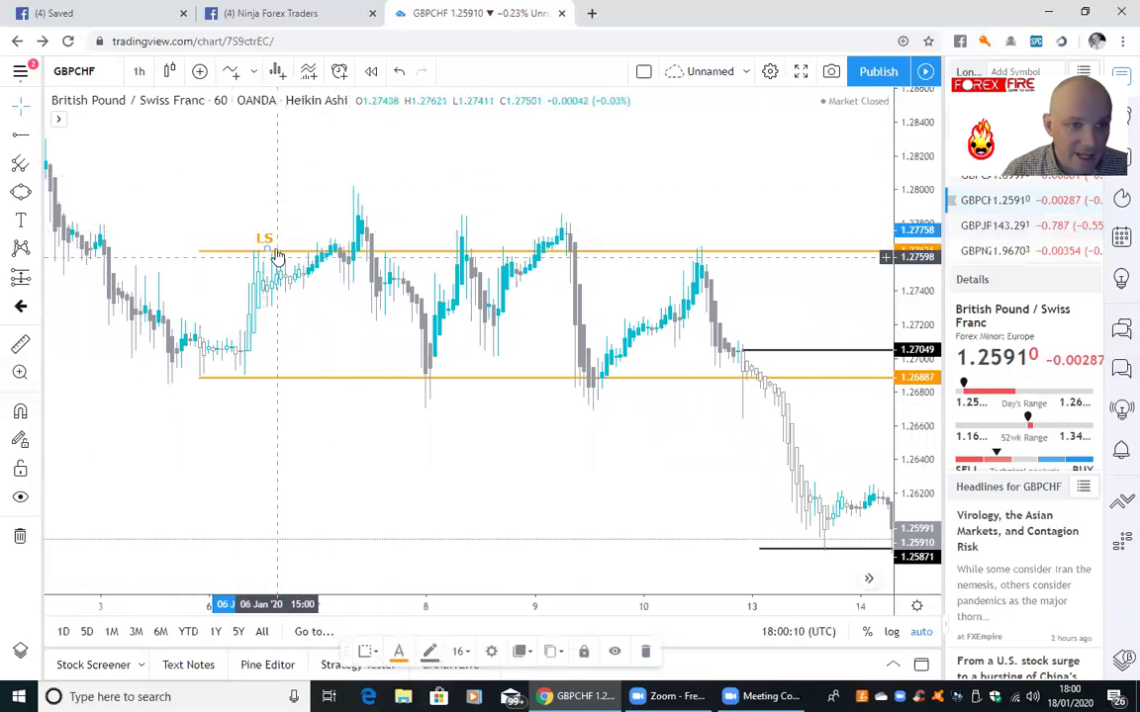
Add the text label "HEAD" above the 7 January peak, at about 1.28170
click(23, 223)
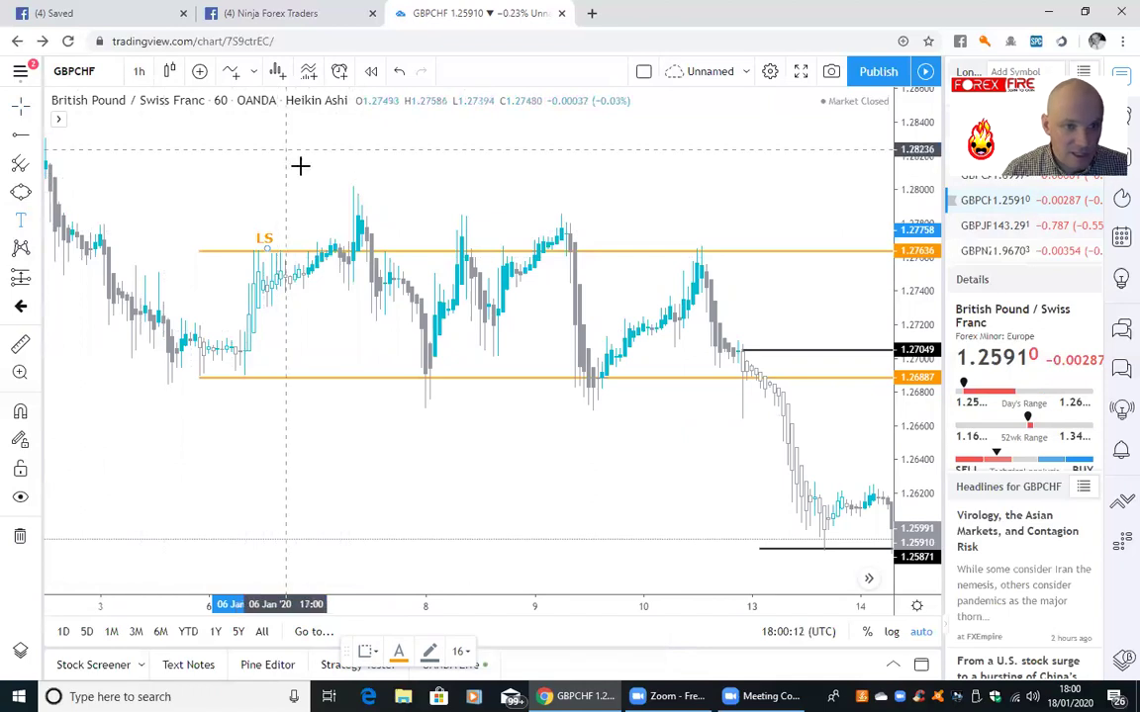
click(354, 180)
text(HEAD)
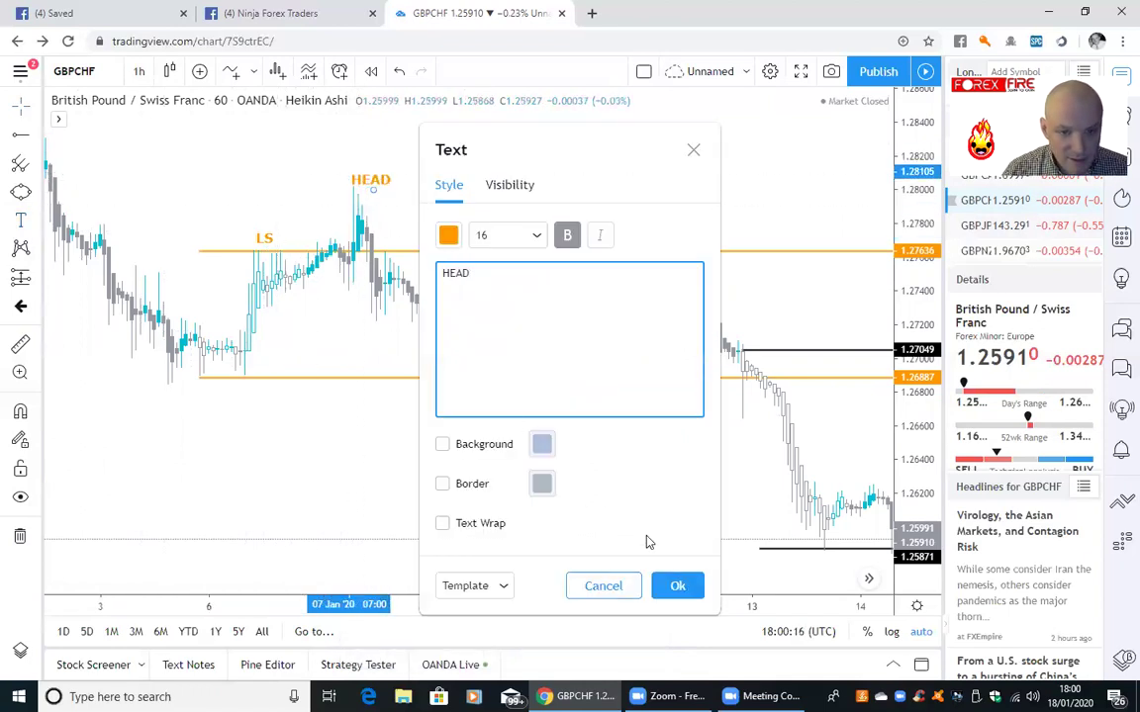
click(677, 580)
drag(372, 181, 352, 172)
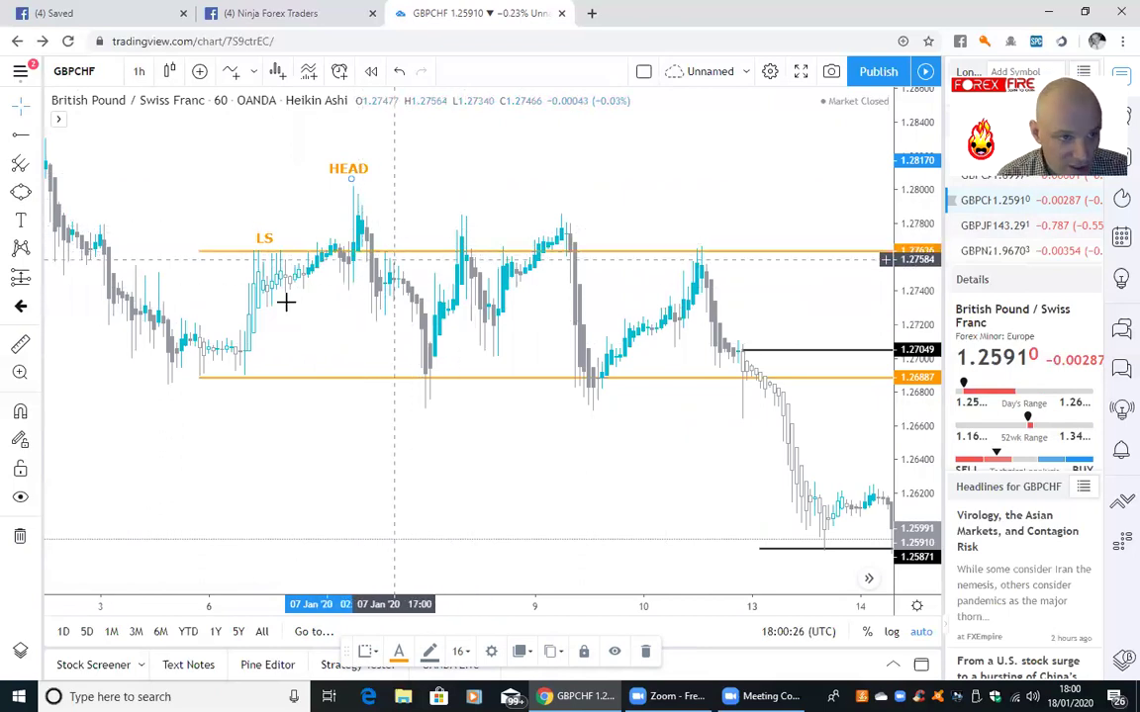
Draw a magenta trend line from about 1.27800 on 7 January down to just above the lower orange ray on 8 January
click(38, 135)
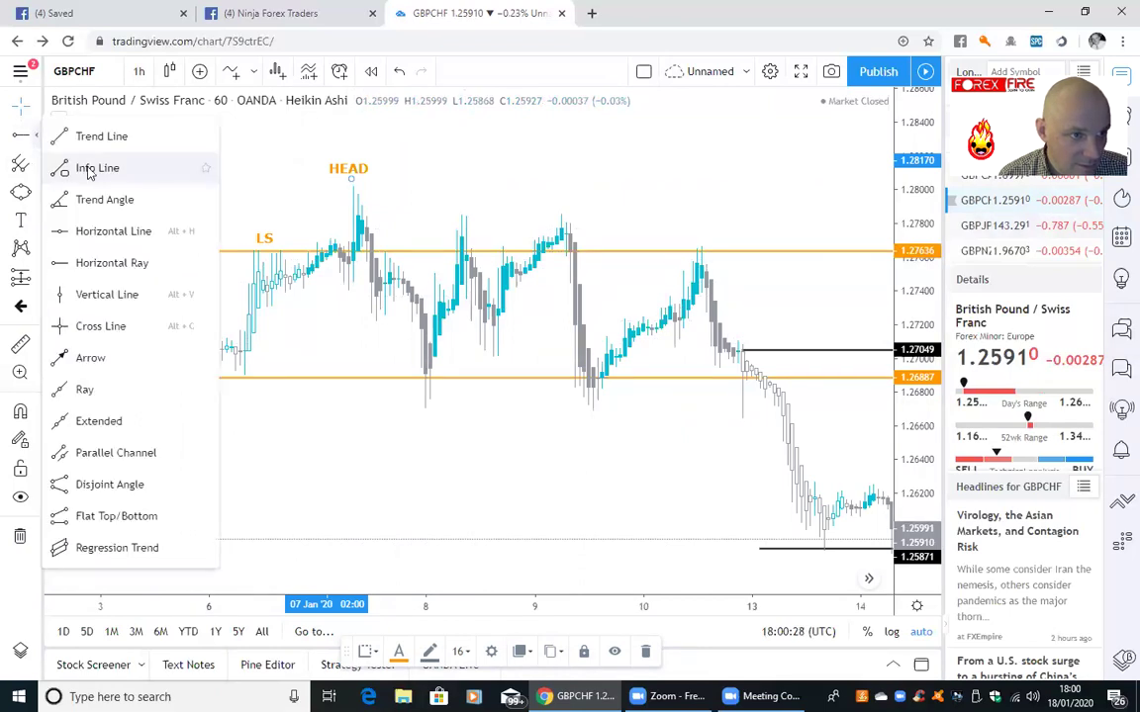
click(99, 137)
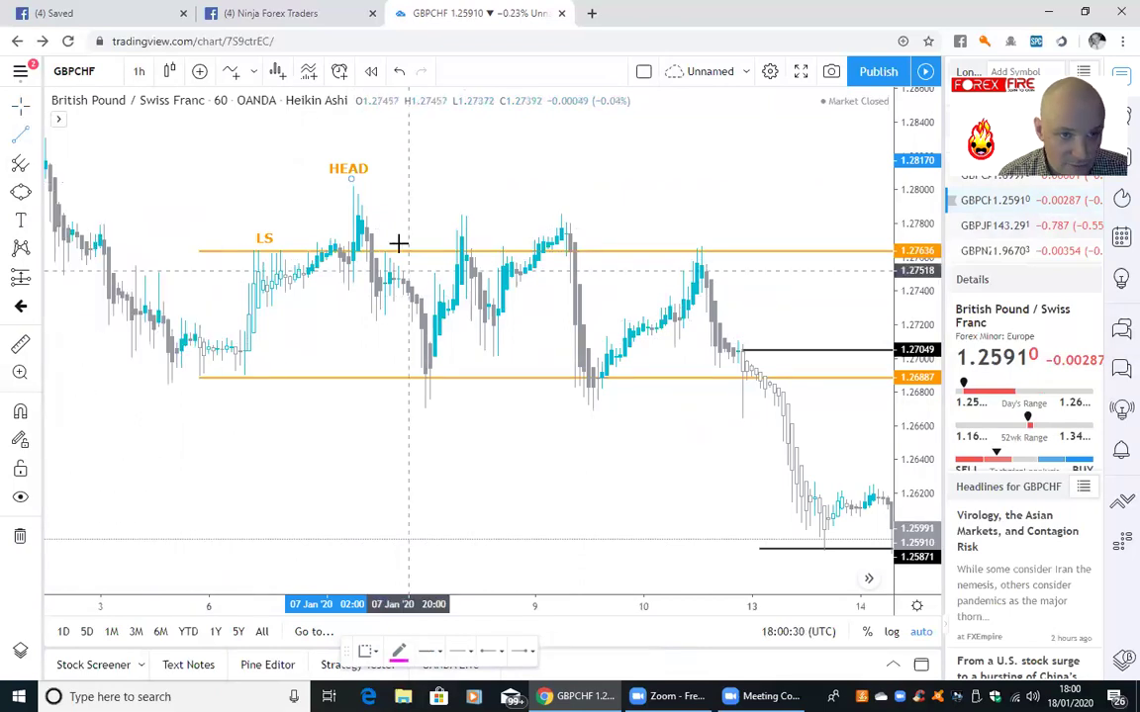
click(384, 223)
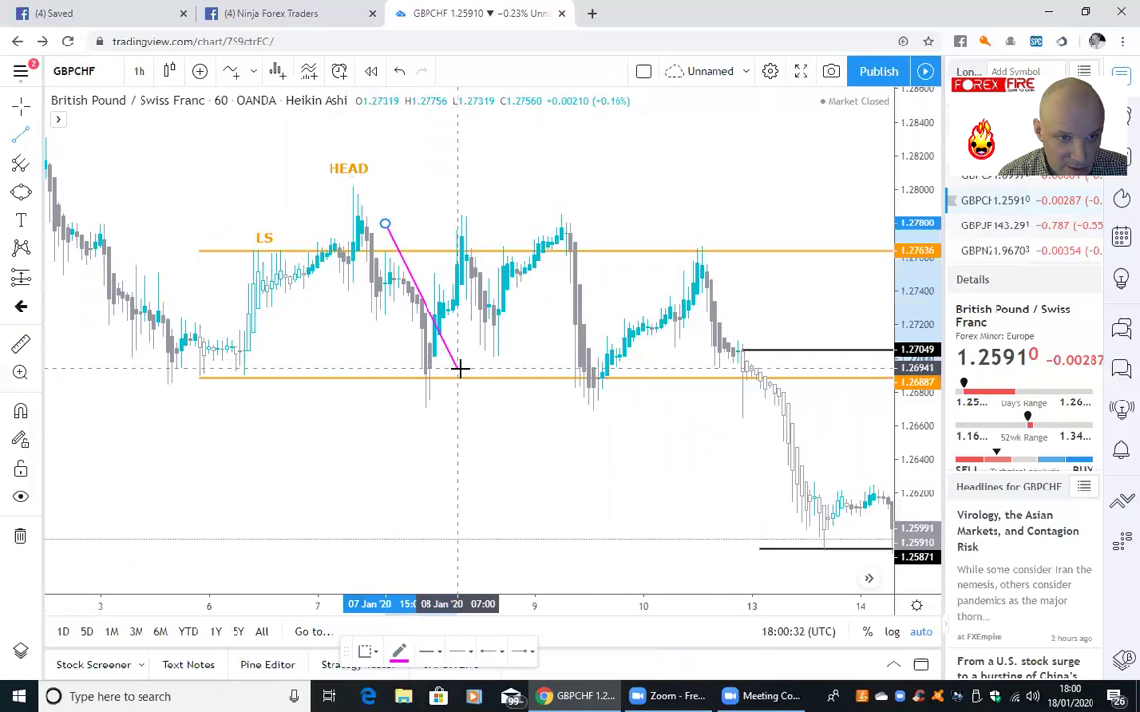
click(461, 375)
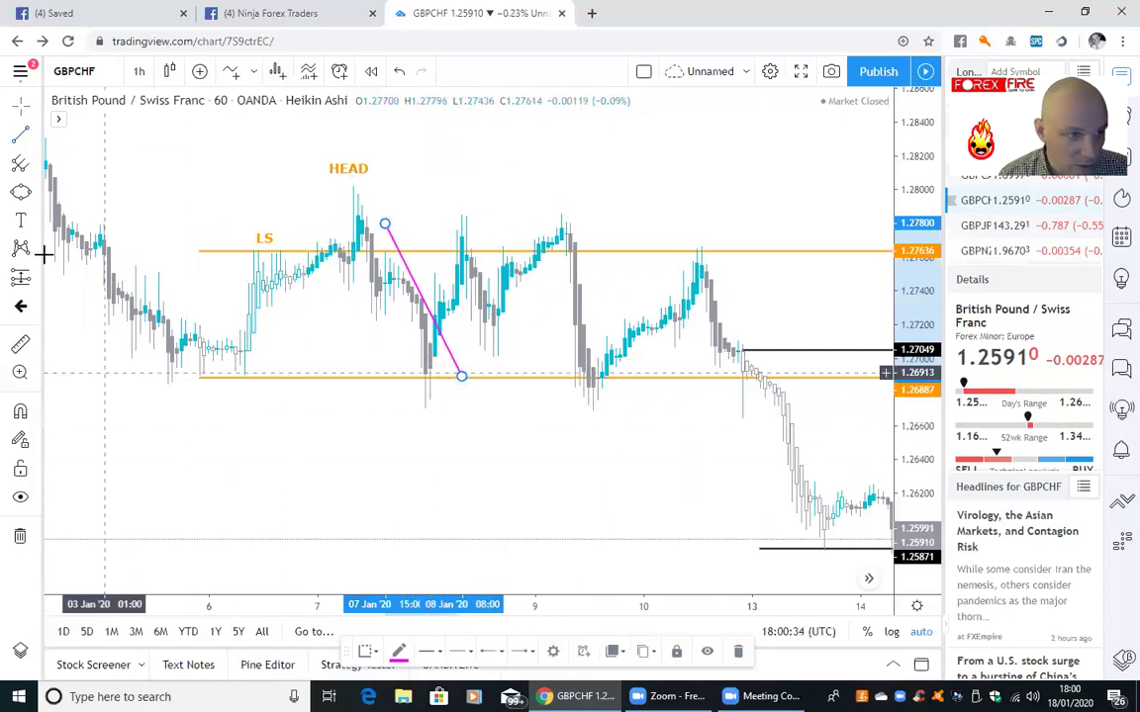
Add the text label "NECK LINE" on the lower orange ray below the head, at about 1.26955
click(329, 376)
text(NEC)
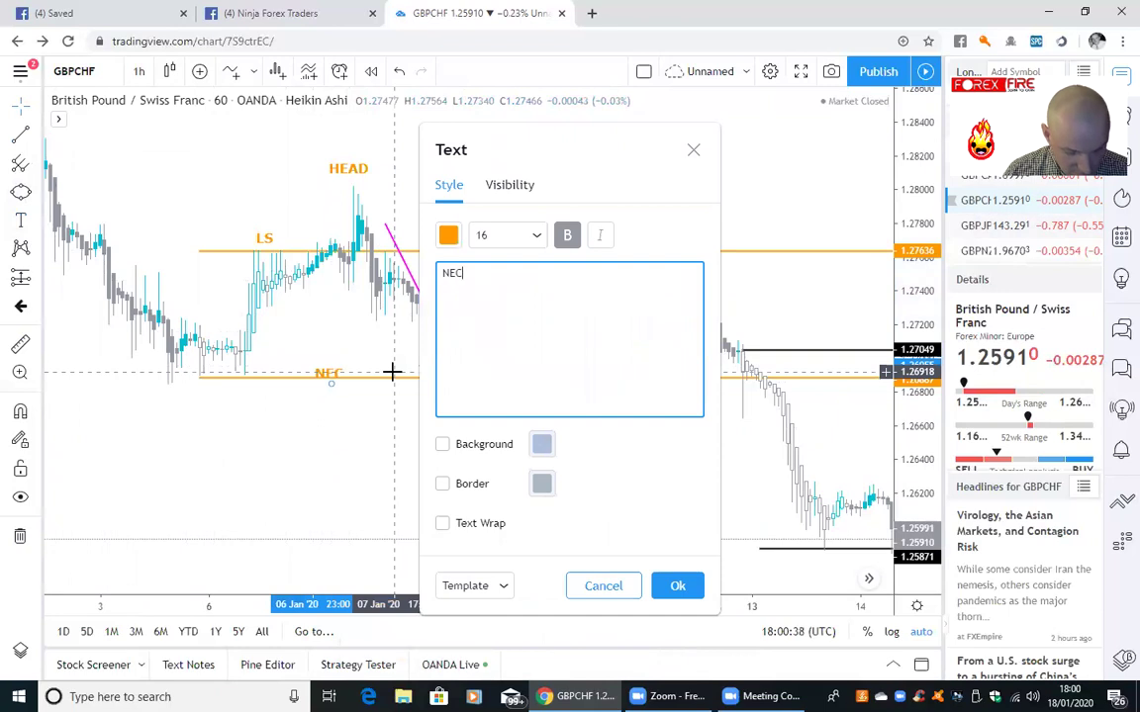
text(K LIO)
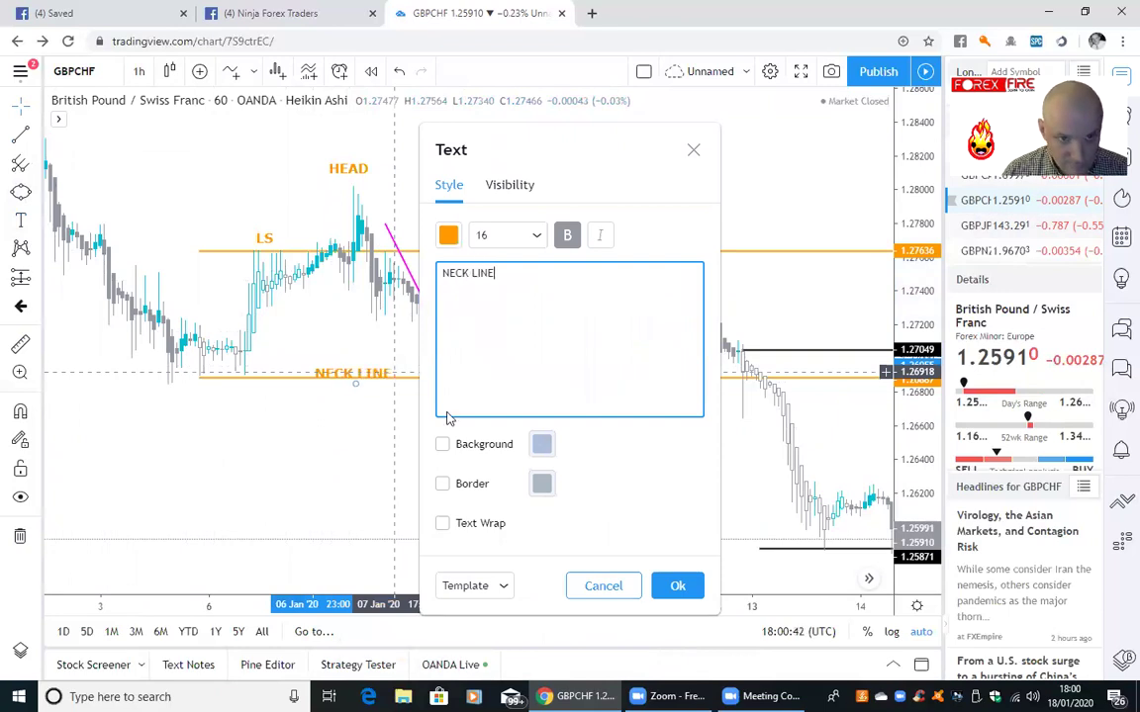
click(678, 586)
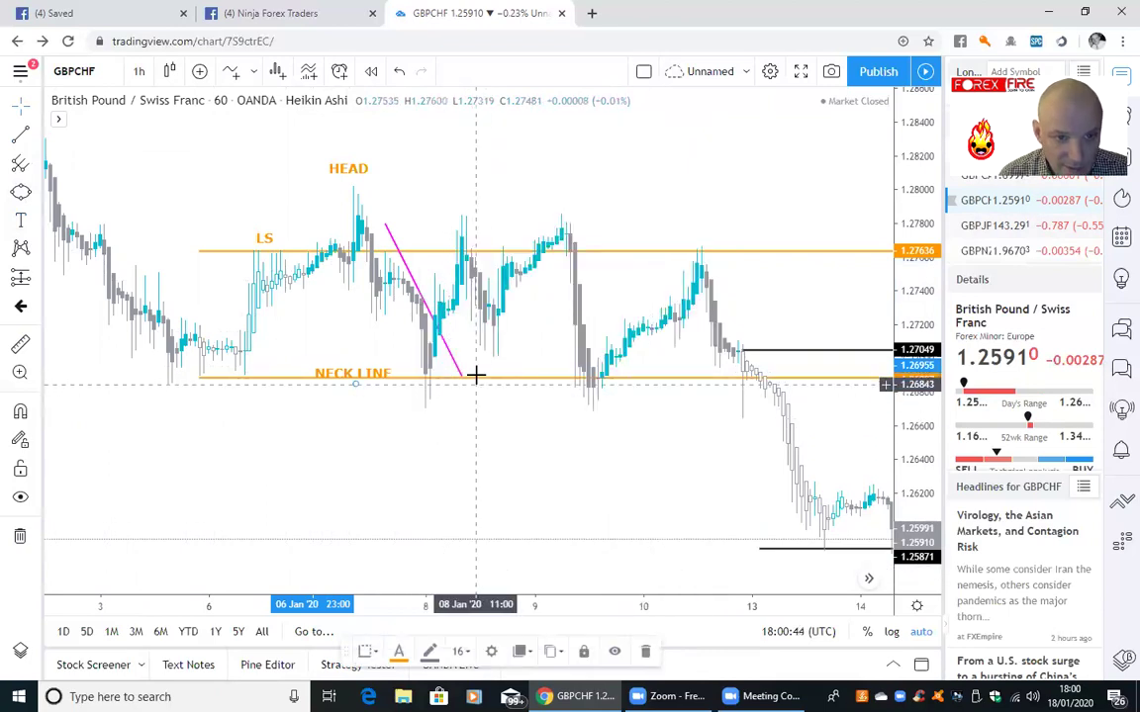
Draw a magenta trend line from about 1.26904 on 8 January up to about 1.27589 on 9 January
click(20, 134)
click(470, 373)
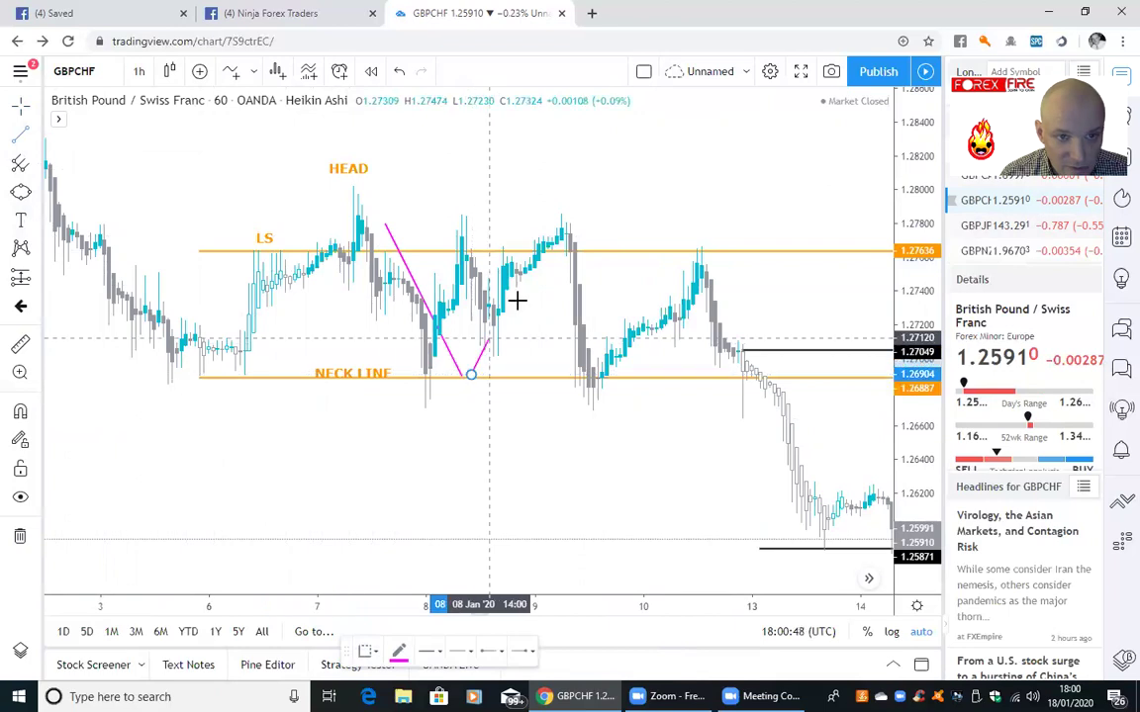
click(542, 259)
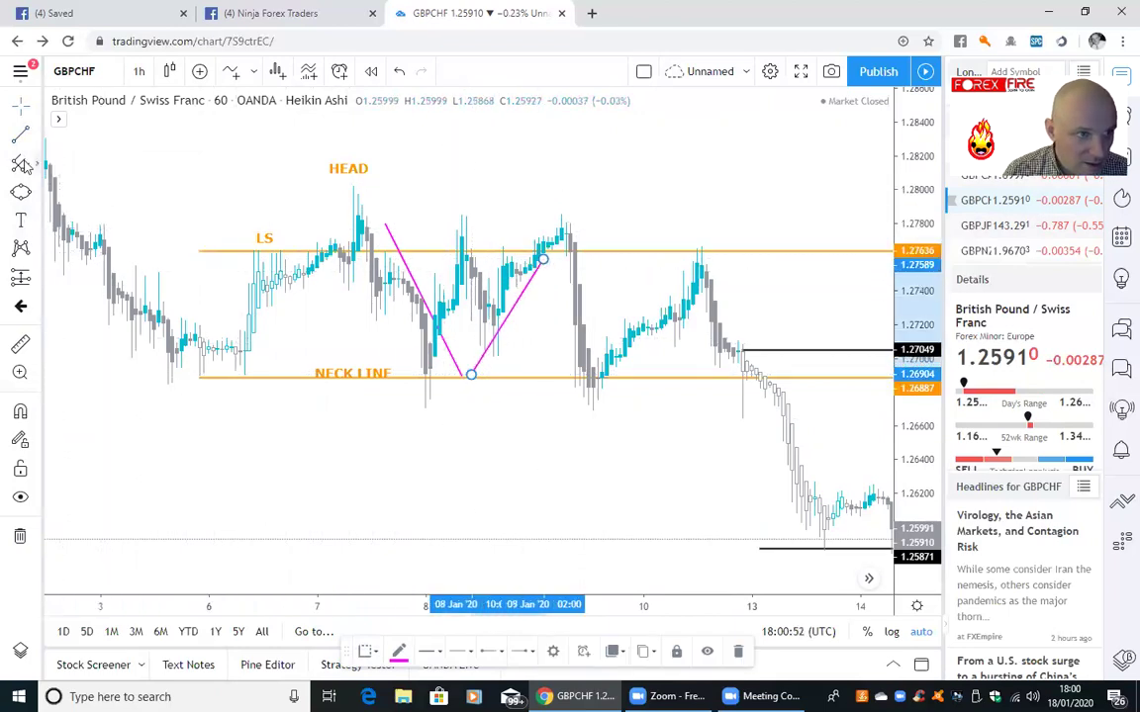
Add the text label "RS" just above the upper orange ray at the right shoulder, at about 1.27758 on 8 January
click(20, 220)
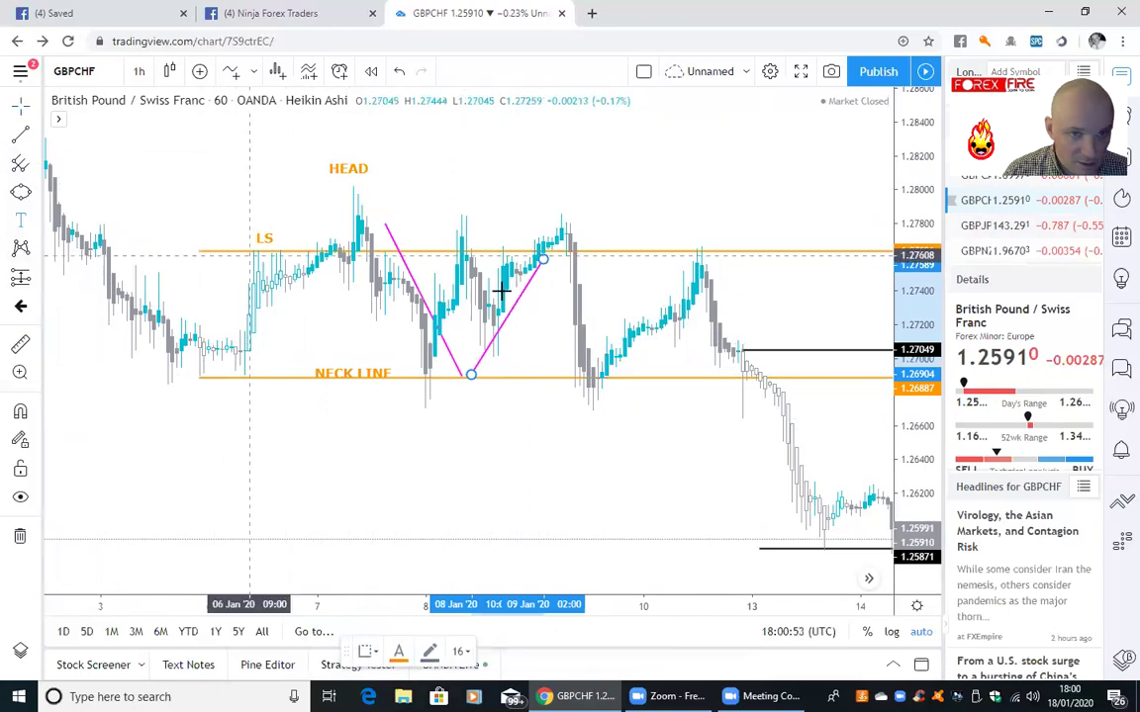
click(527, 228)
text(RS)
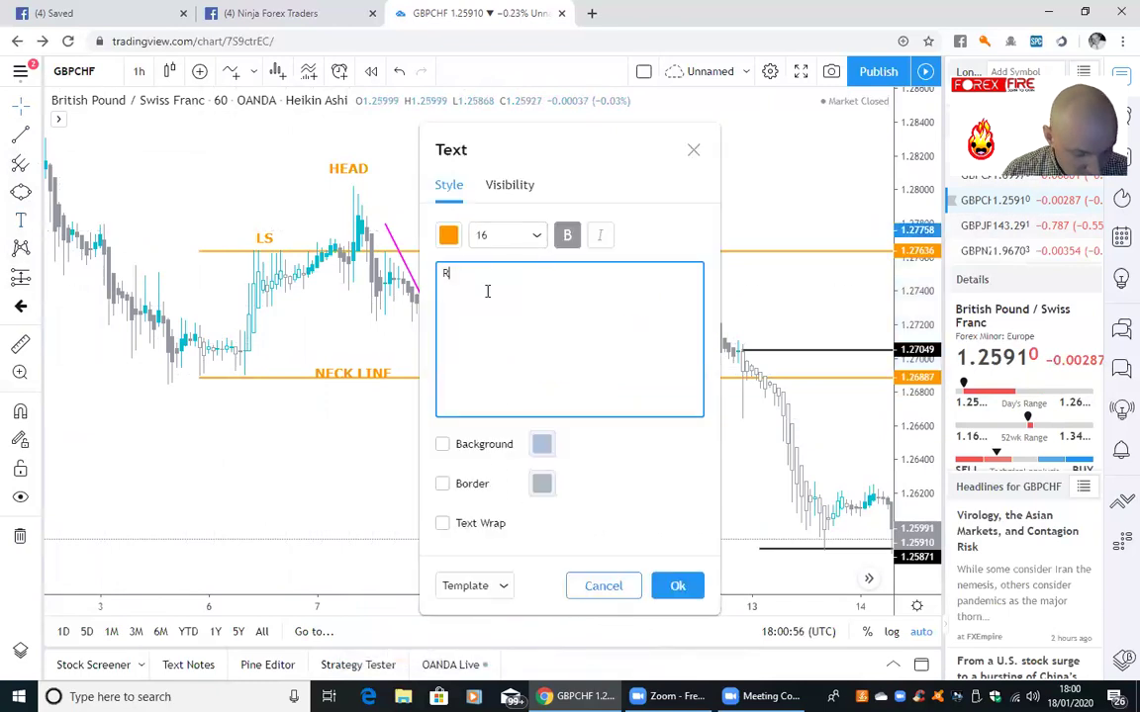
key(Return)
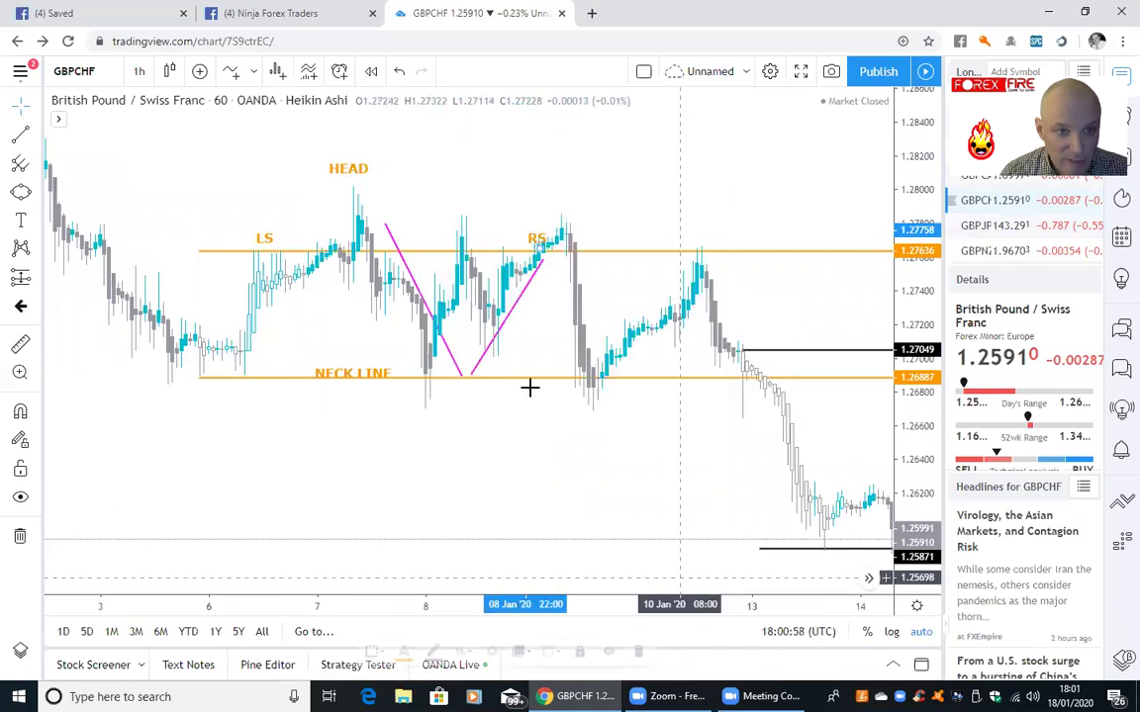
Draw a thin rectangle zone along the upper orange ray from 5 January 22:00 to 9 January 15:00, about 1.27640 to 1.27683
click(32, 195)
click(99, 224)
drag(198, 245, 606, 250)
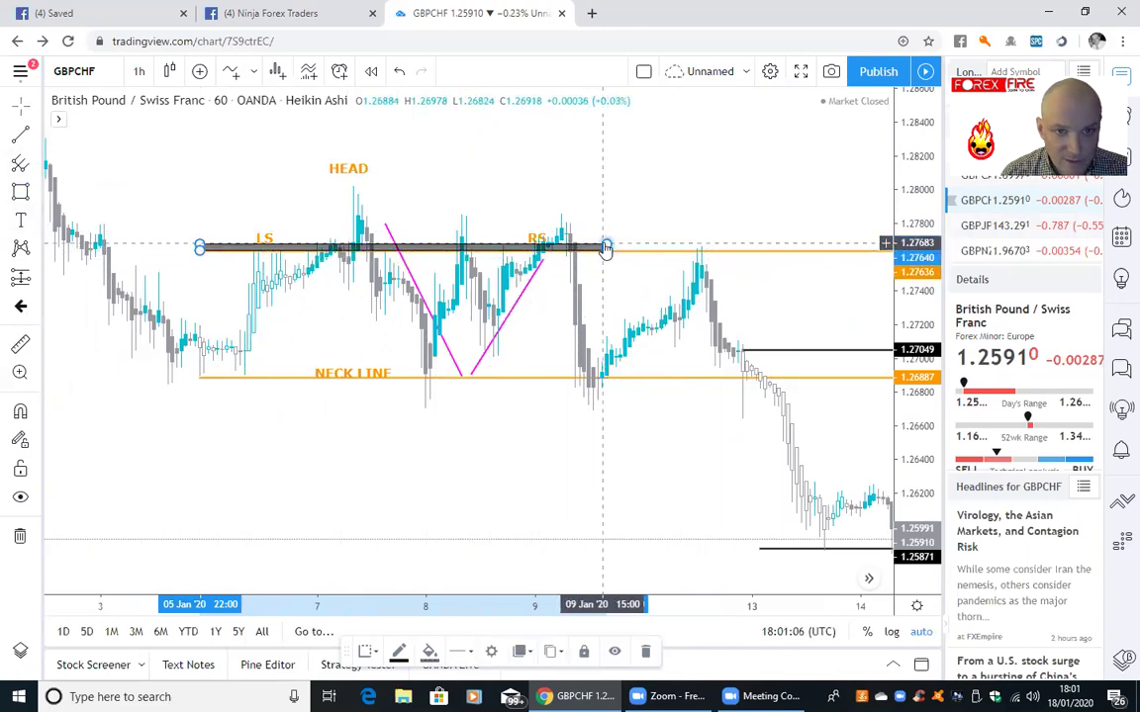
click(623, 221)
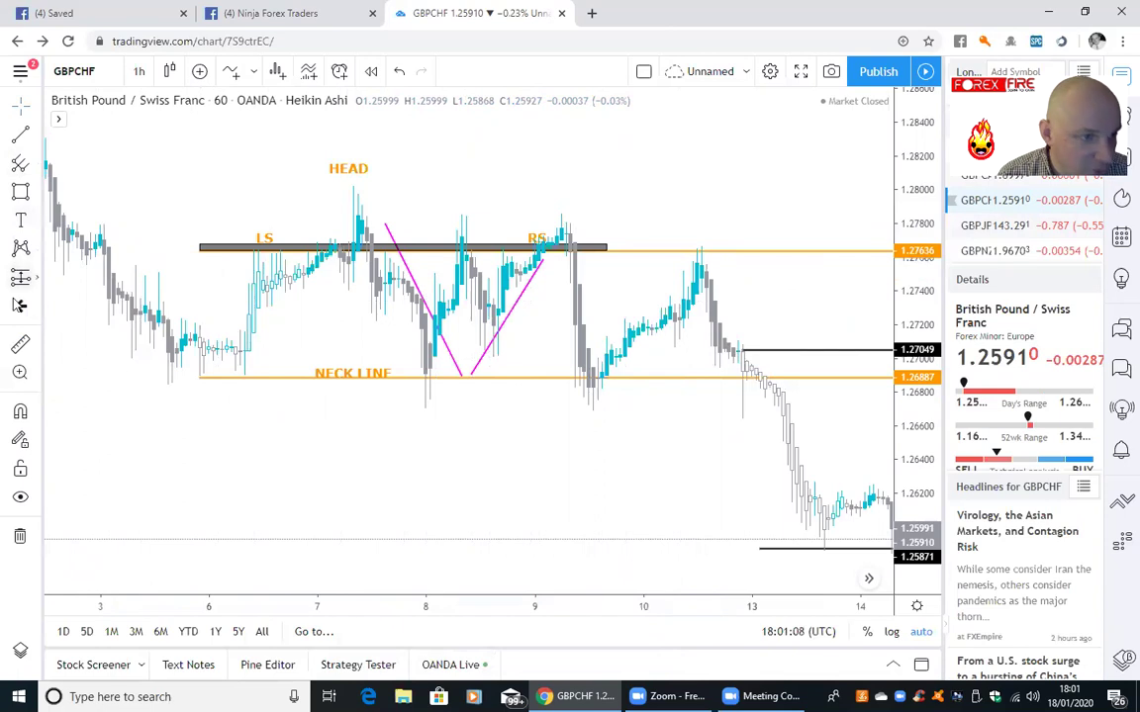
Measure the distance from the upper orange ray up to the right shoulder's peak and down to the neckline
drag(537, 250, 539, 252)
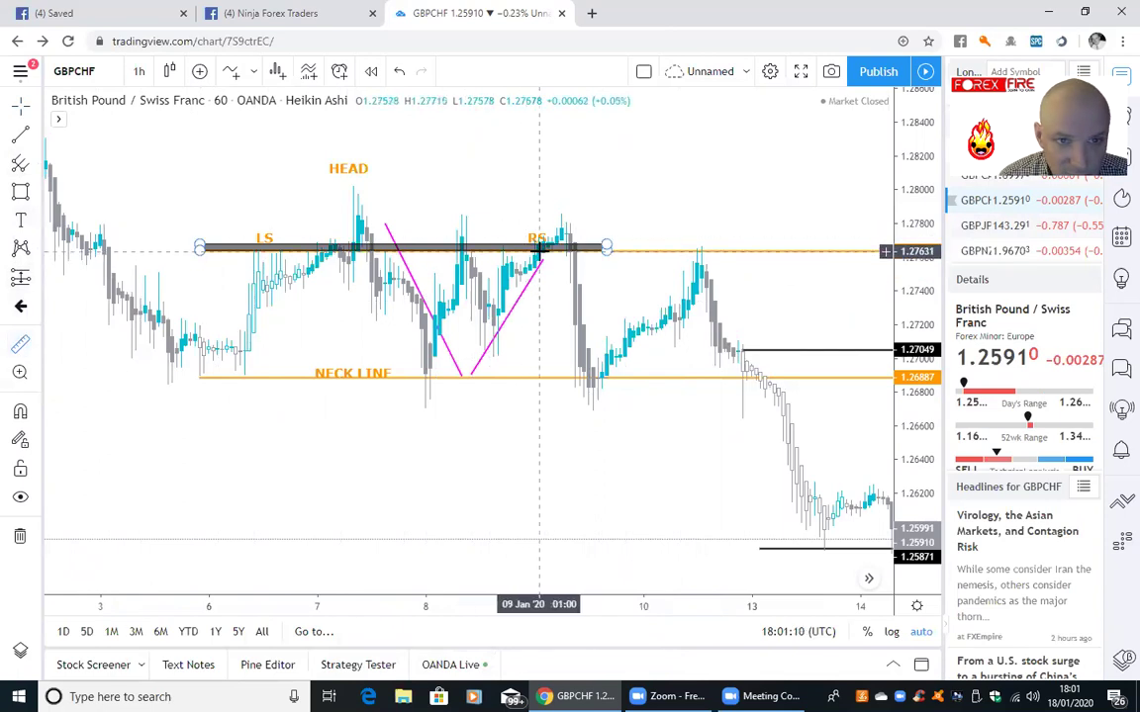
click(537, 250)
click(607, 210)
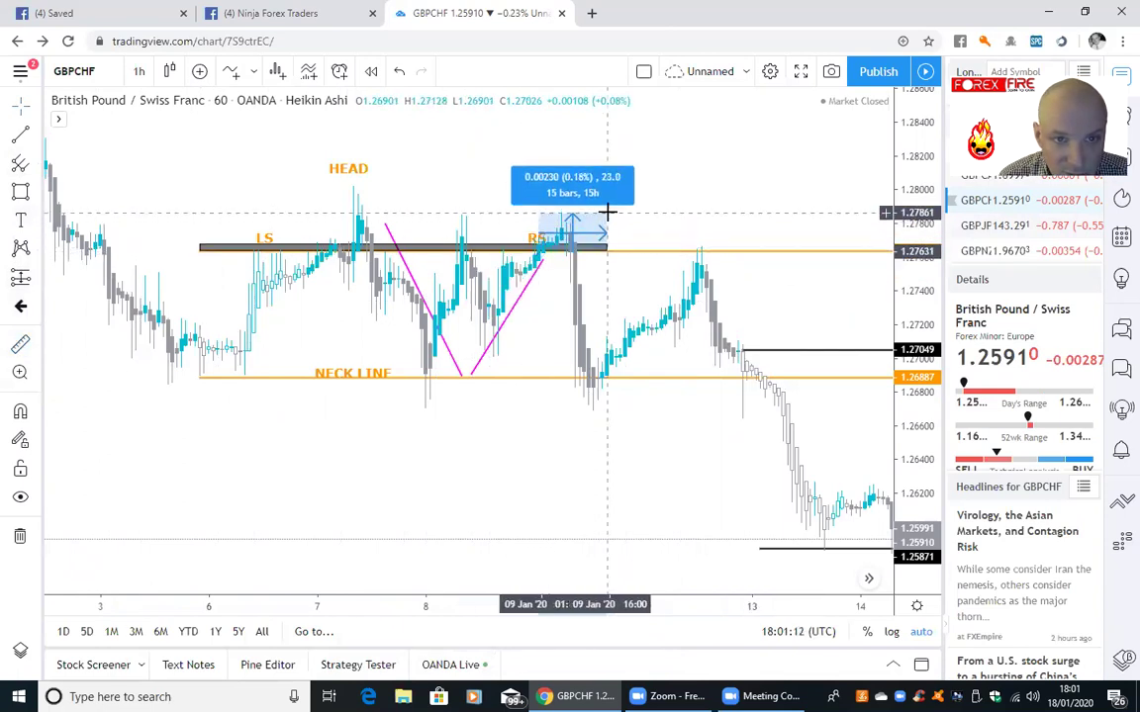
click(654, 210)
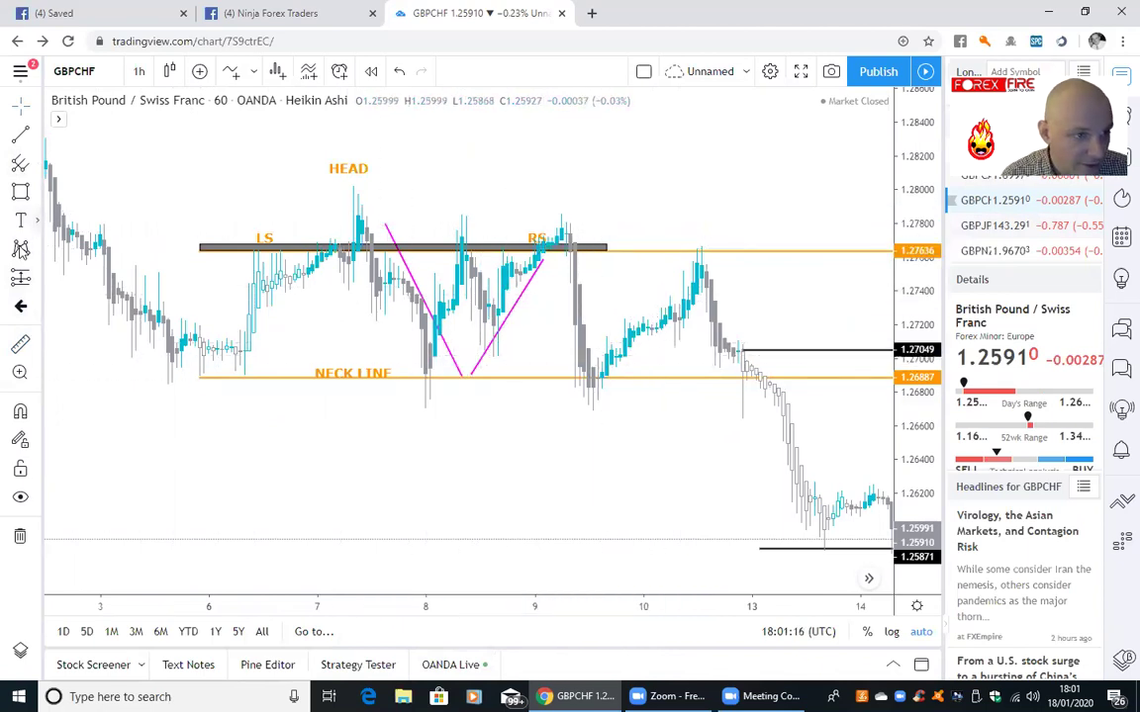
click(571, 252)
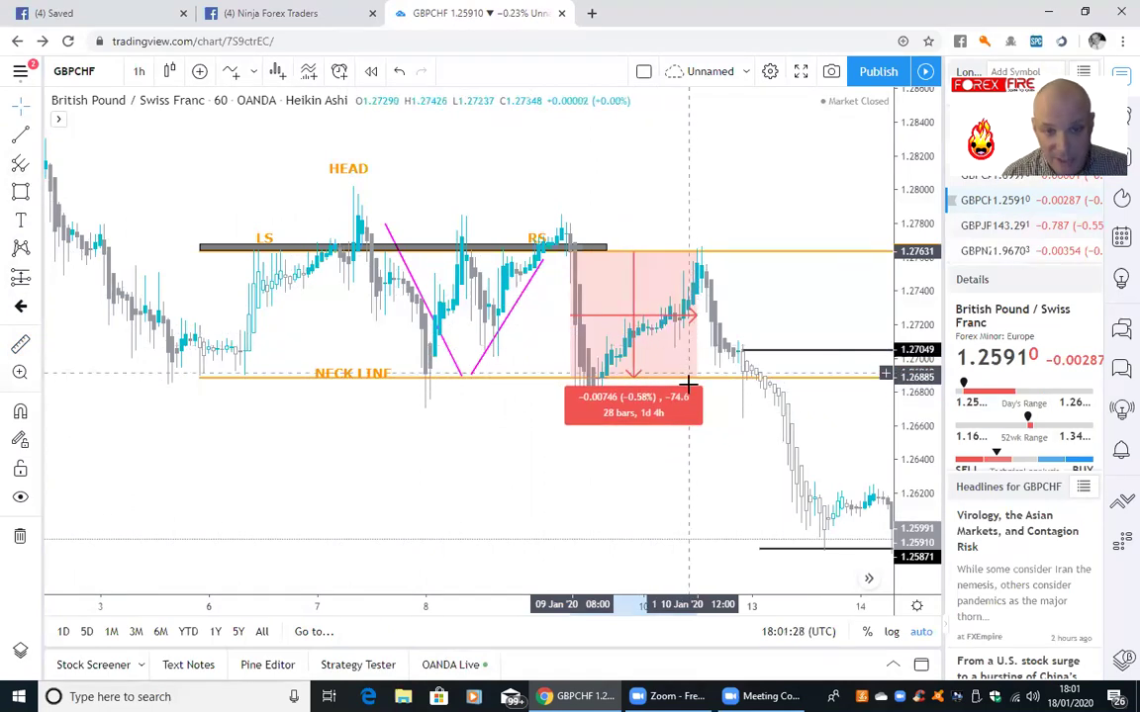
click(687, 382)
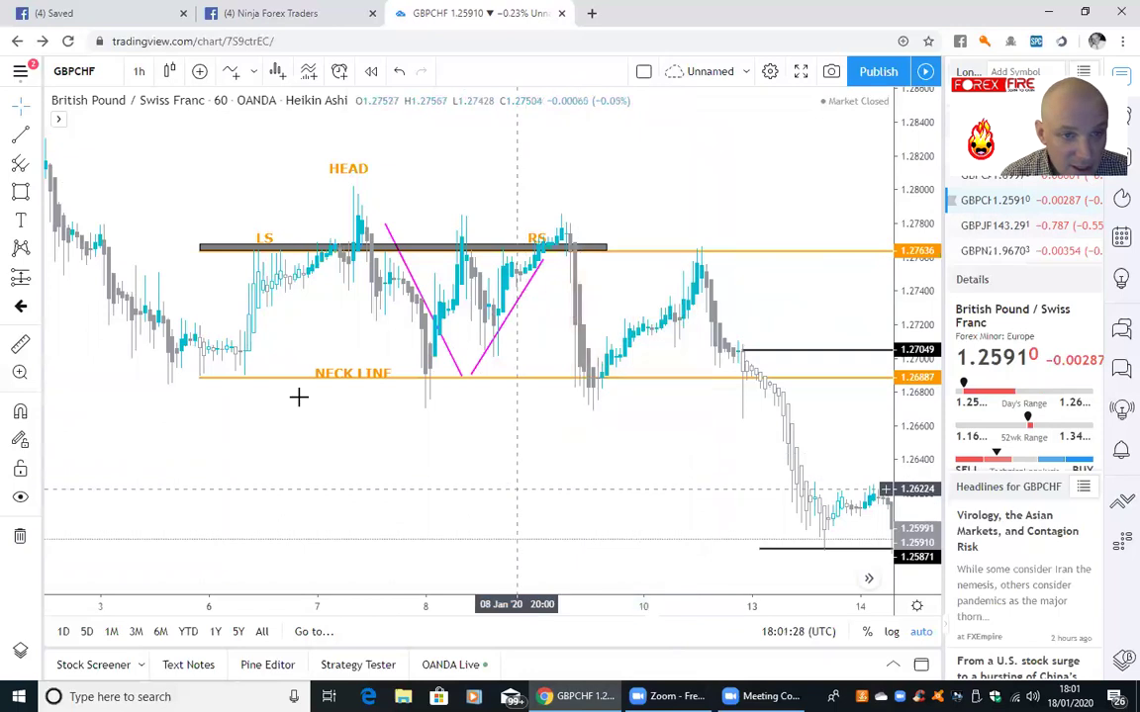
Measure 30 pips down from the upper orange ray and place a horizontal ray there, at 1.27335 from 9 January 06:00
shift+click(560, 255)
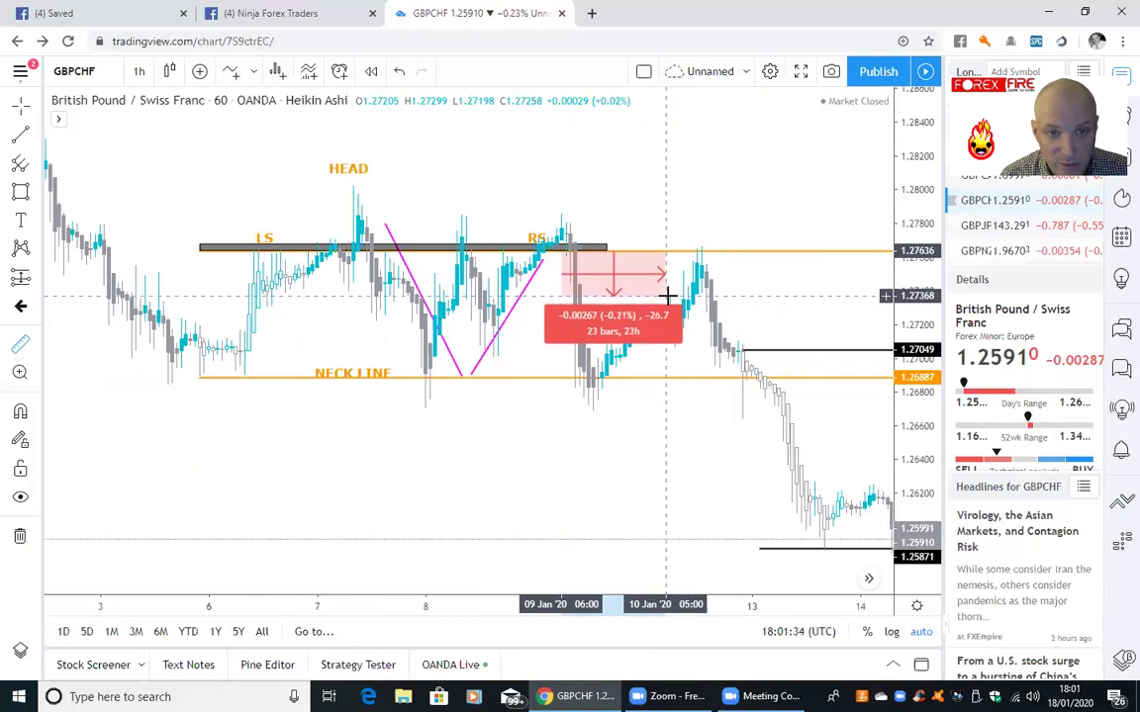
click(667, 301)
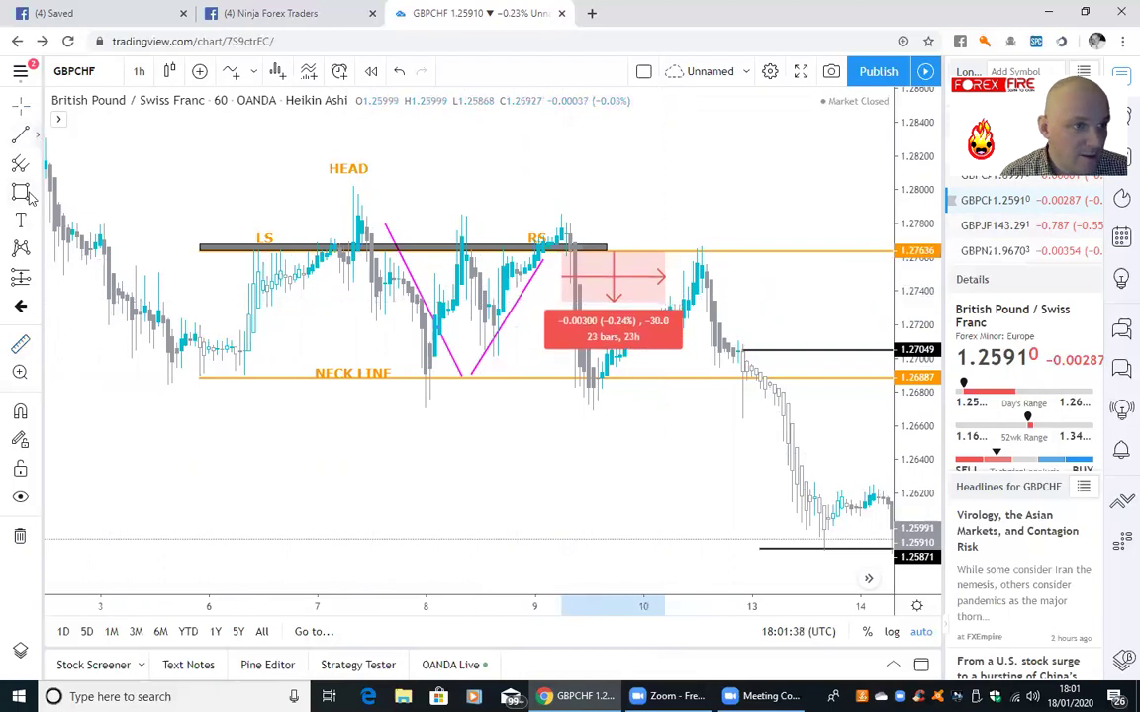
click(38, 130)
click(101, 262)
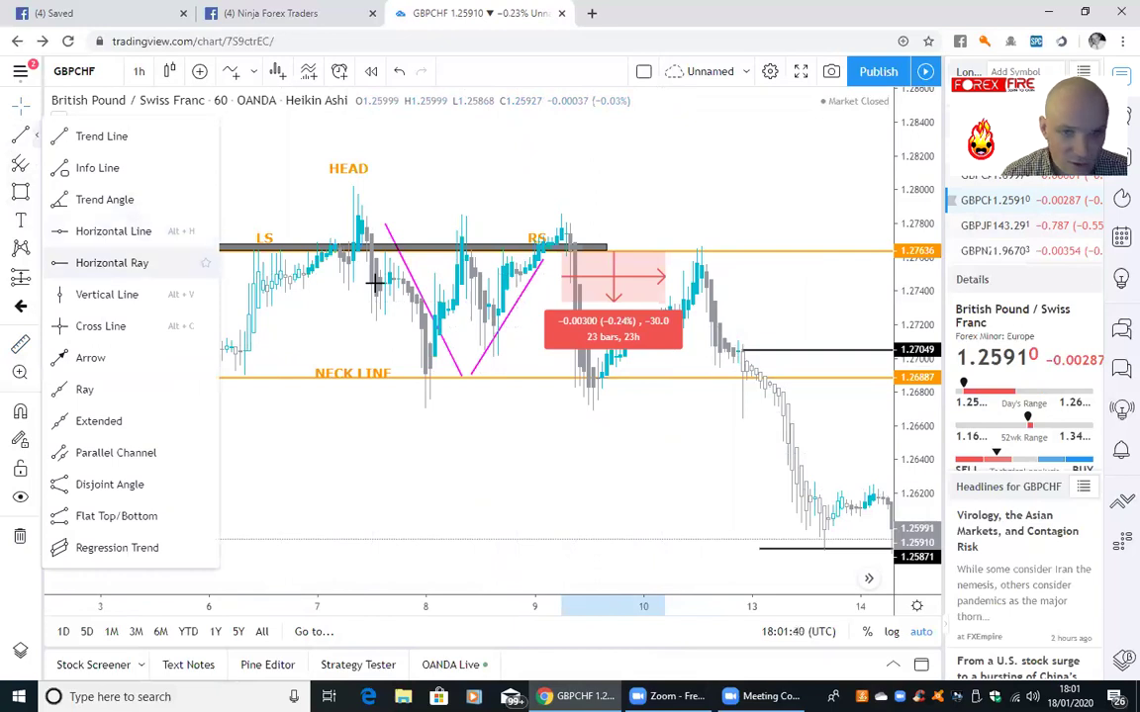
click(561, 302)
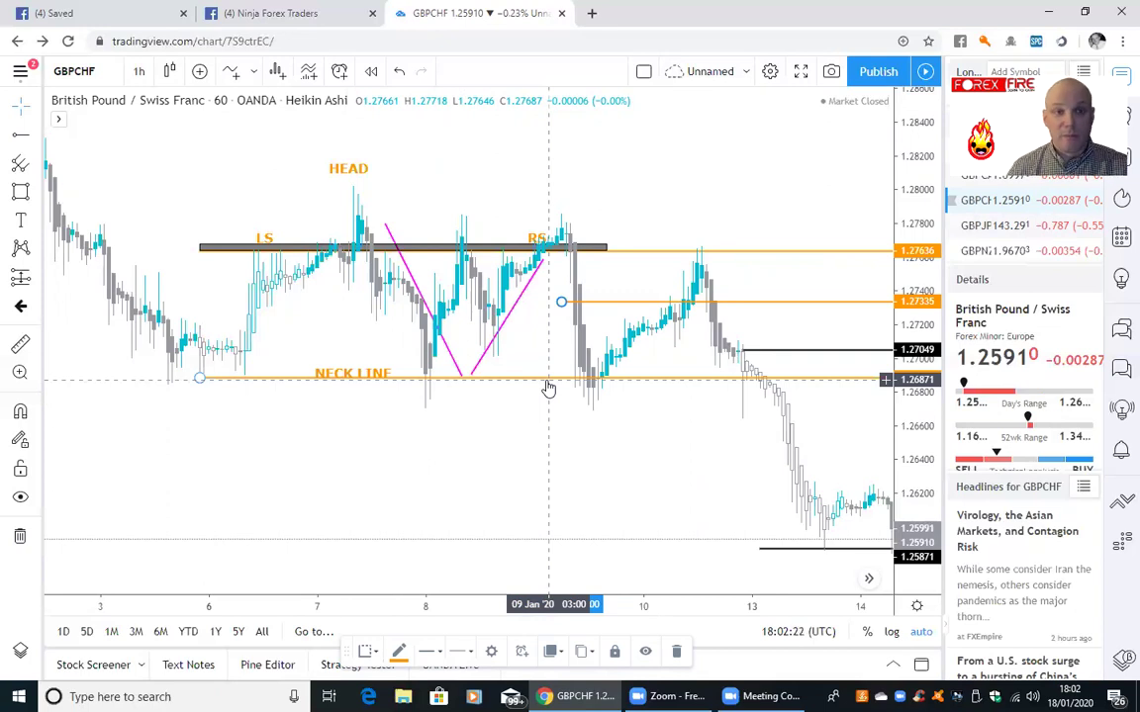
Open the bookmarked FINANCIAL FREEDOM MOVEMENT LIVE TRADES spreadsheet in a new browser tab and show its FOREXFIRE sheet
click(592, 13)
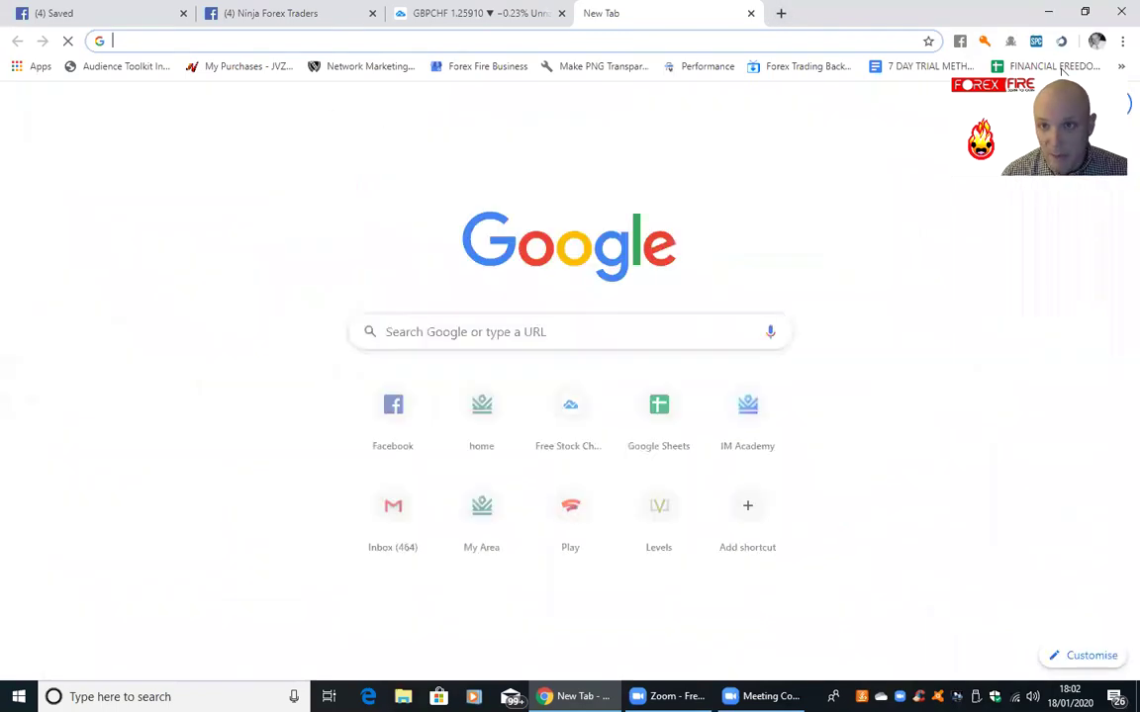
click(1057, 67)
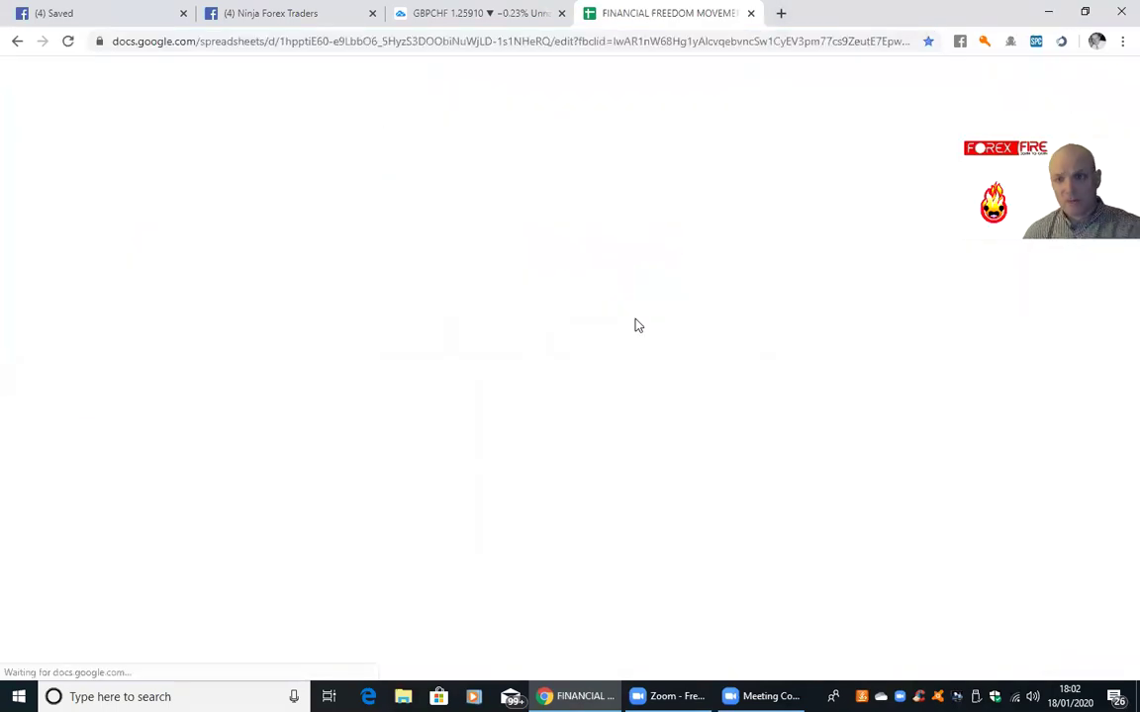
scroll(278, 573, down, 5)
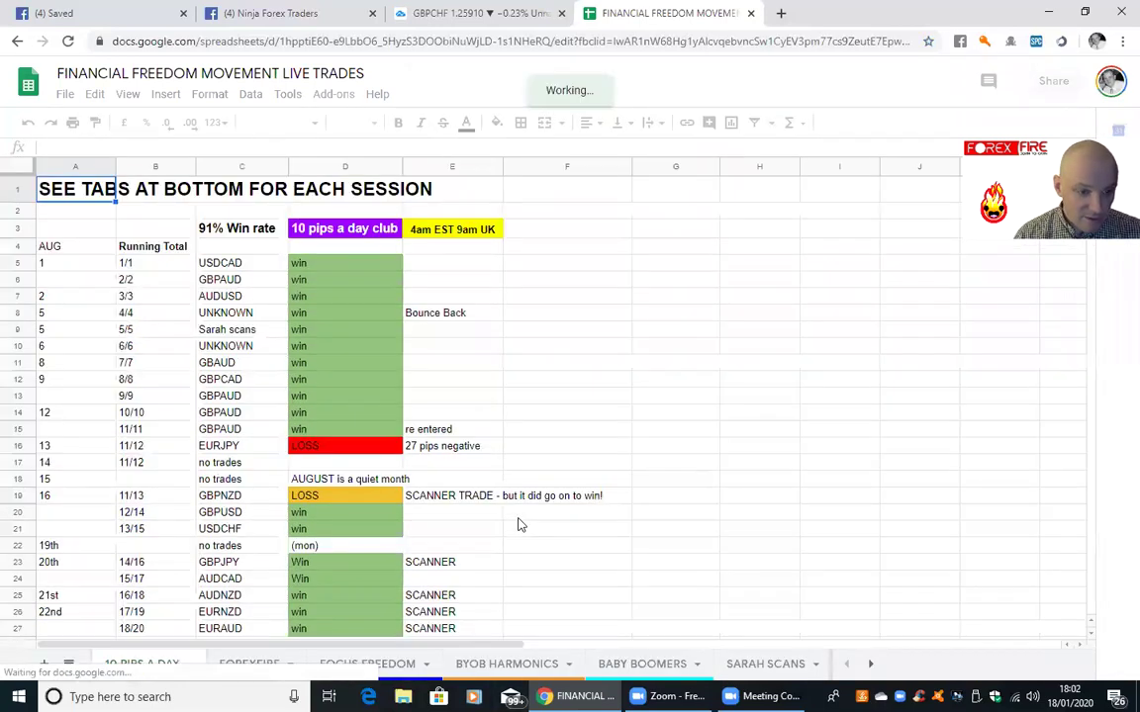
click(255, 667)
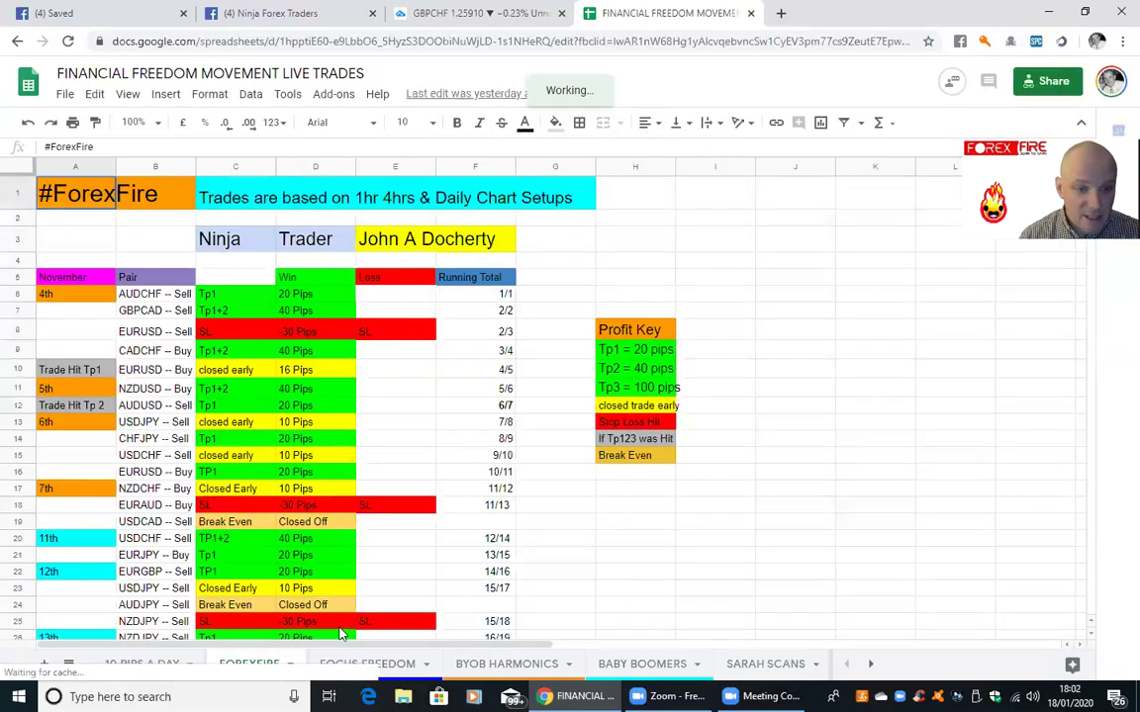
Review the FOREXFIRE trade log from the November entries down to the January pip count and win rate
scroll(594, 495, down, 1)
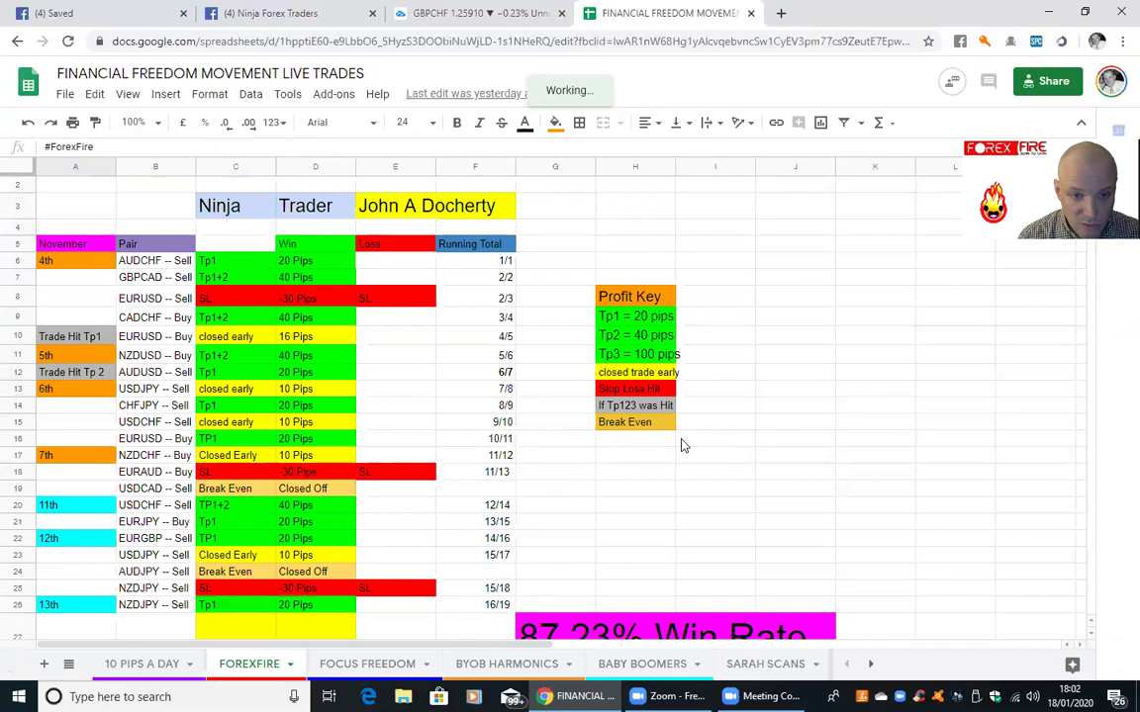
scroll(672, 450, down, 8)
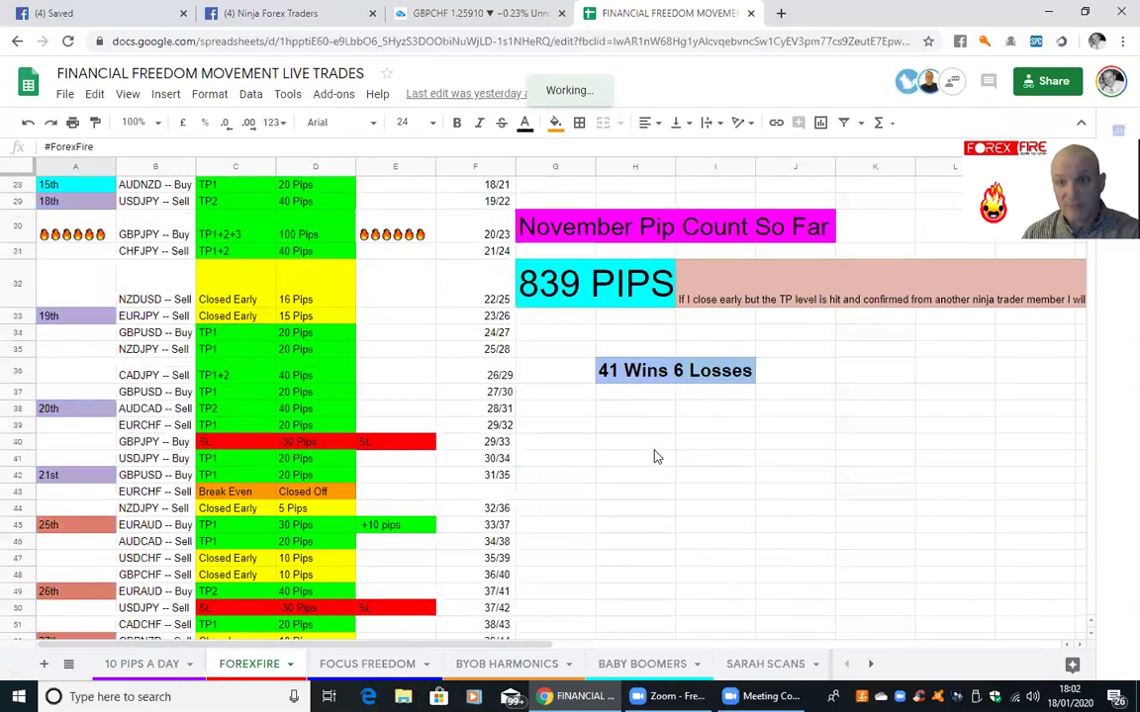
scroll(653, 456, down, 20)
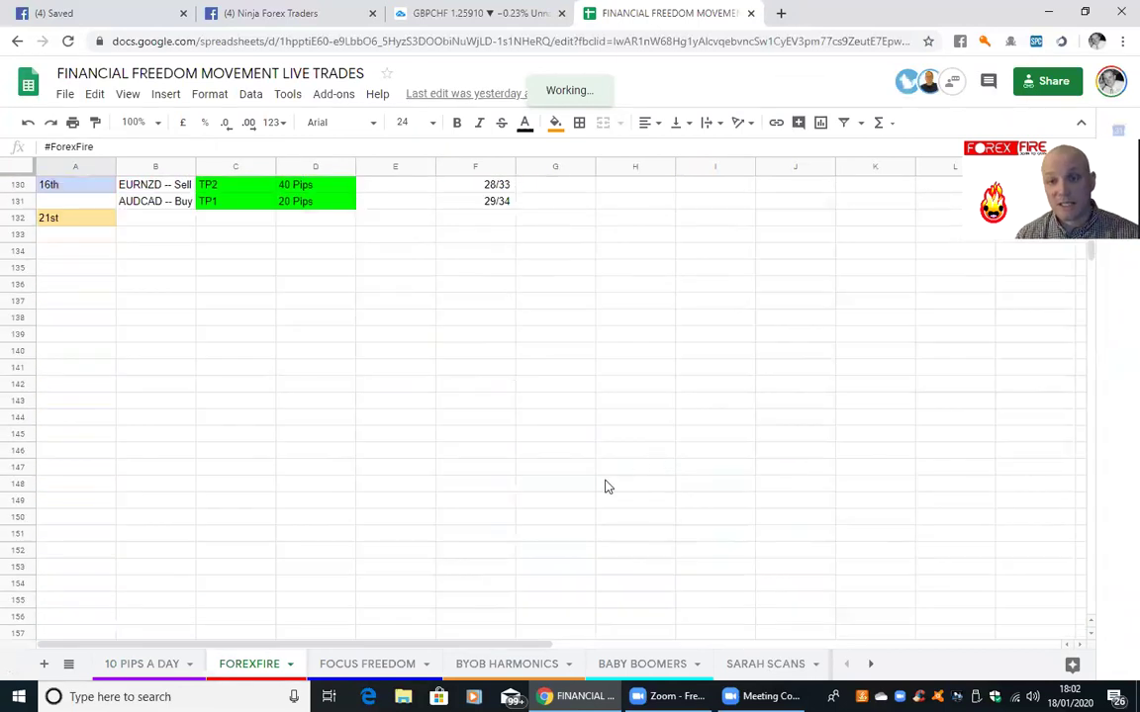
scroll(608, 487, up, 6)
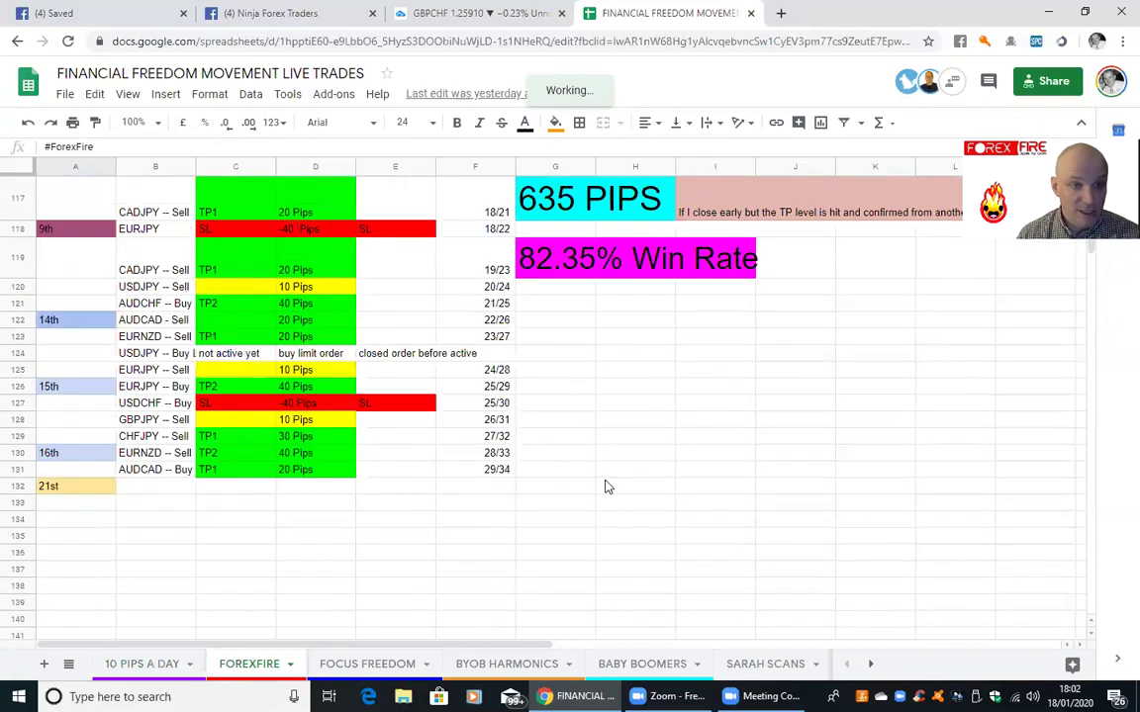
scroll(607, 487, up, 5)
scroll(605, 484, down, 3)
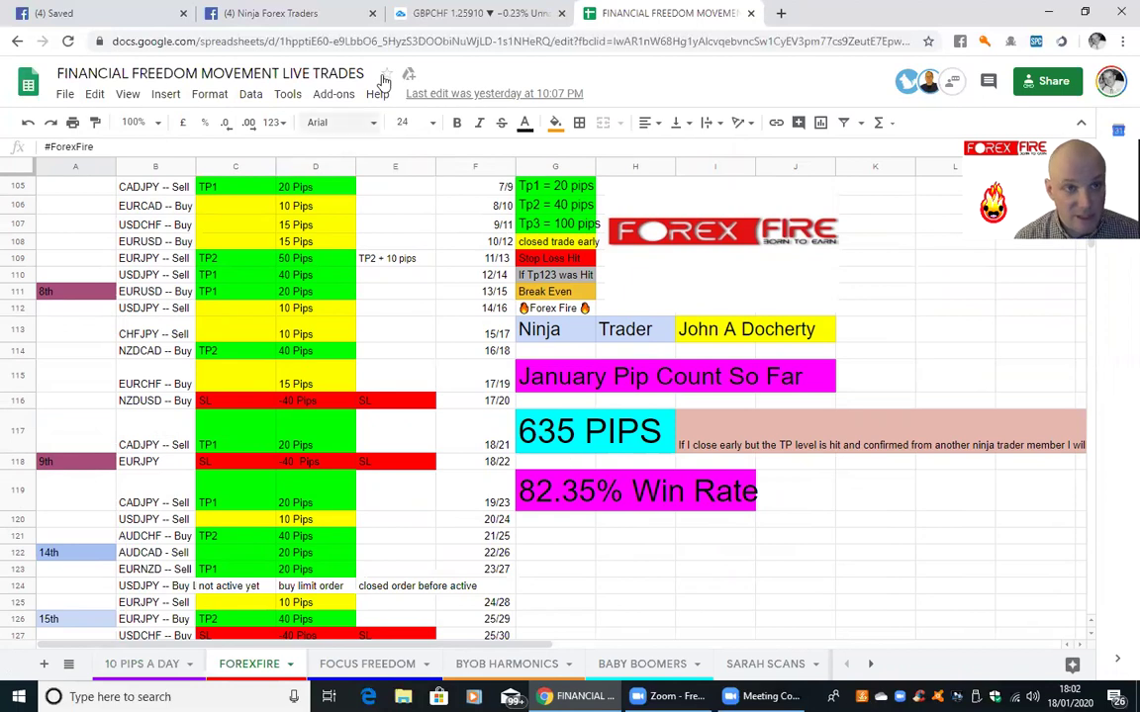
Switch to Facebook, open the account's own profile and expand the Forex Fire post about the free weekly slots
click(451, 13)
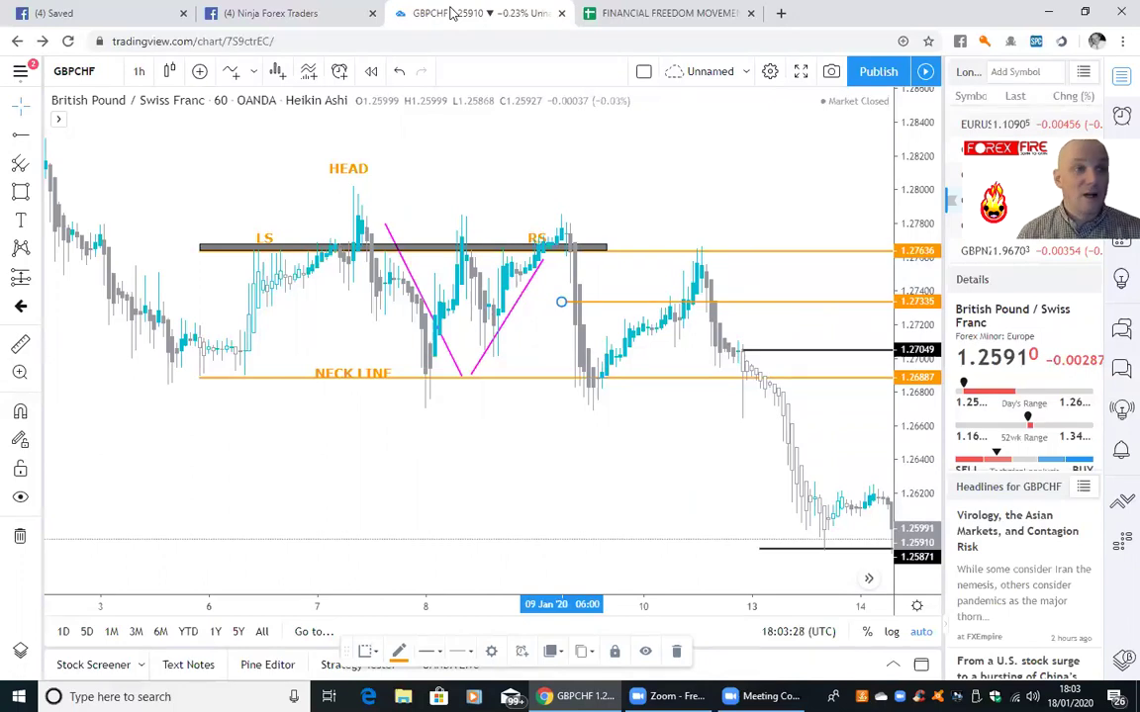
click(235, 13)
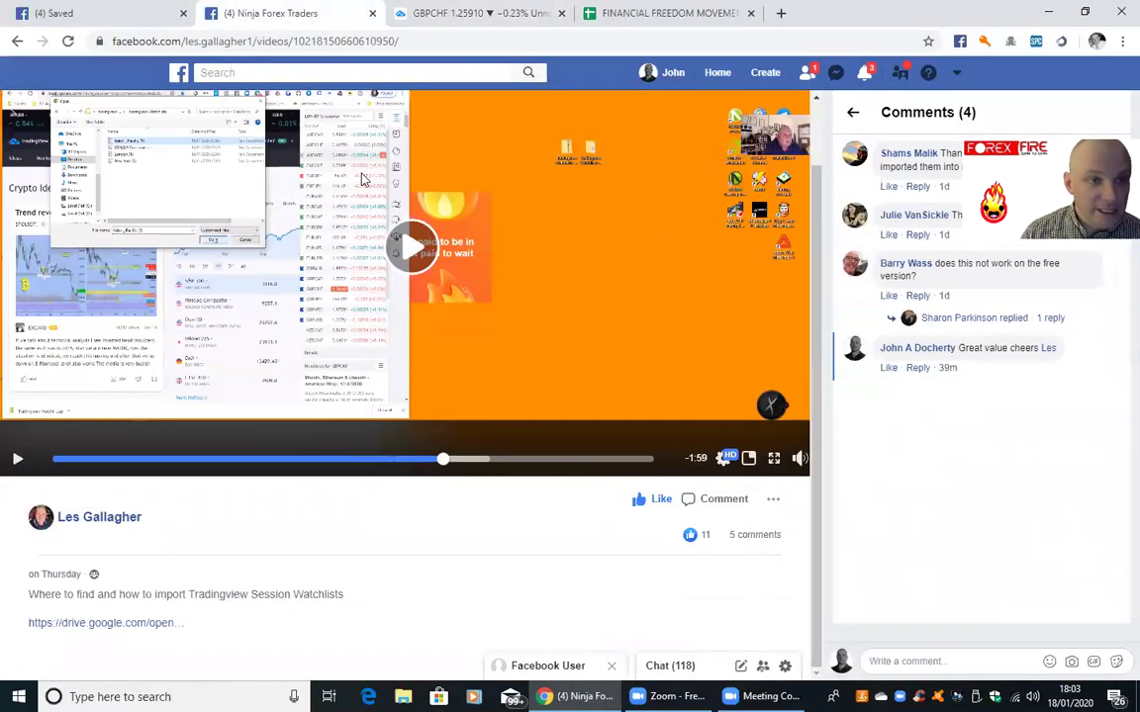
click(672, 77)
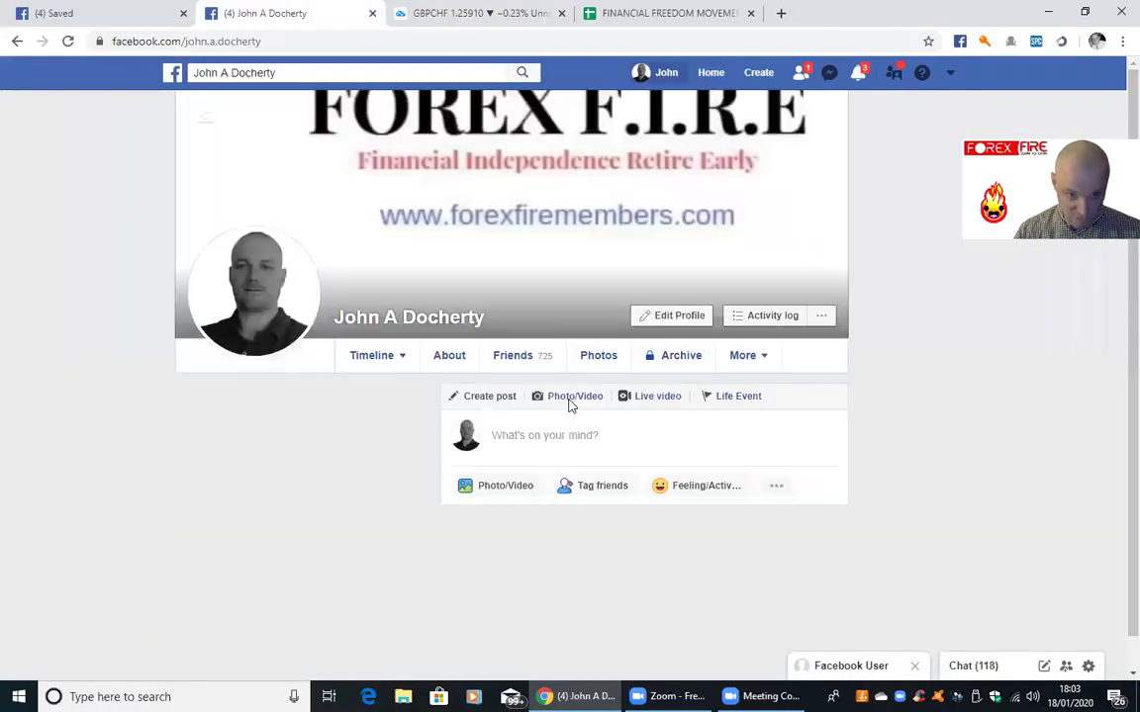
scroll(697, 443, down, 3)
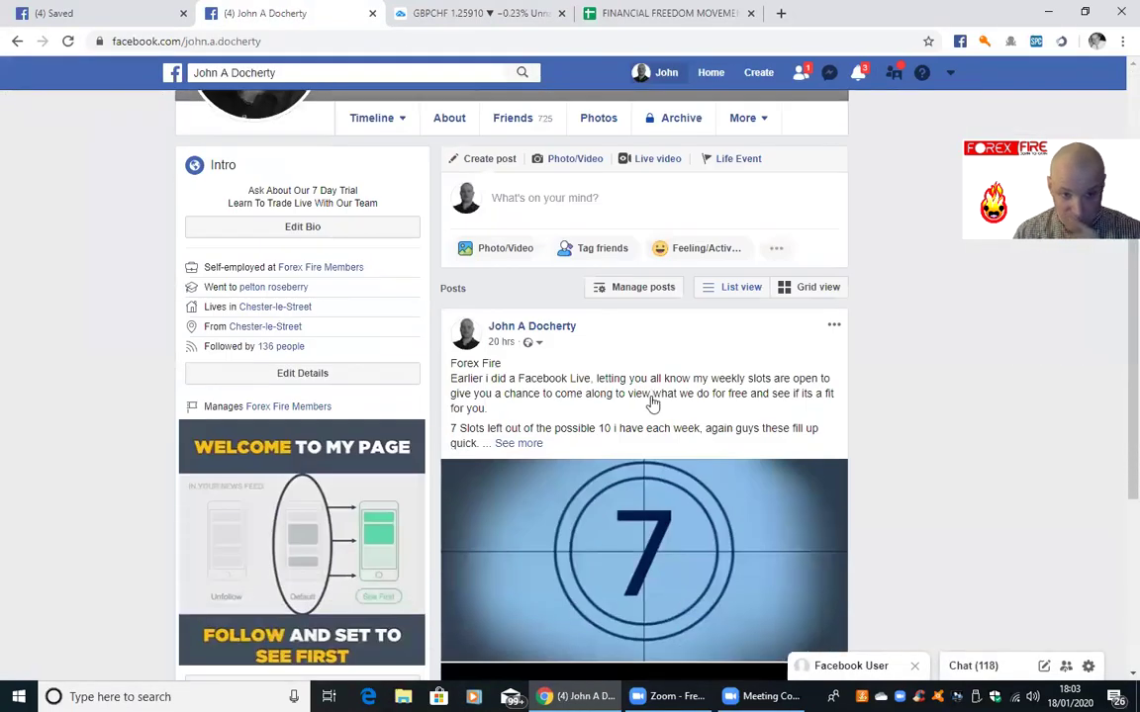
scroll(593, 415, down, 2)
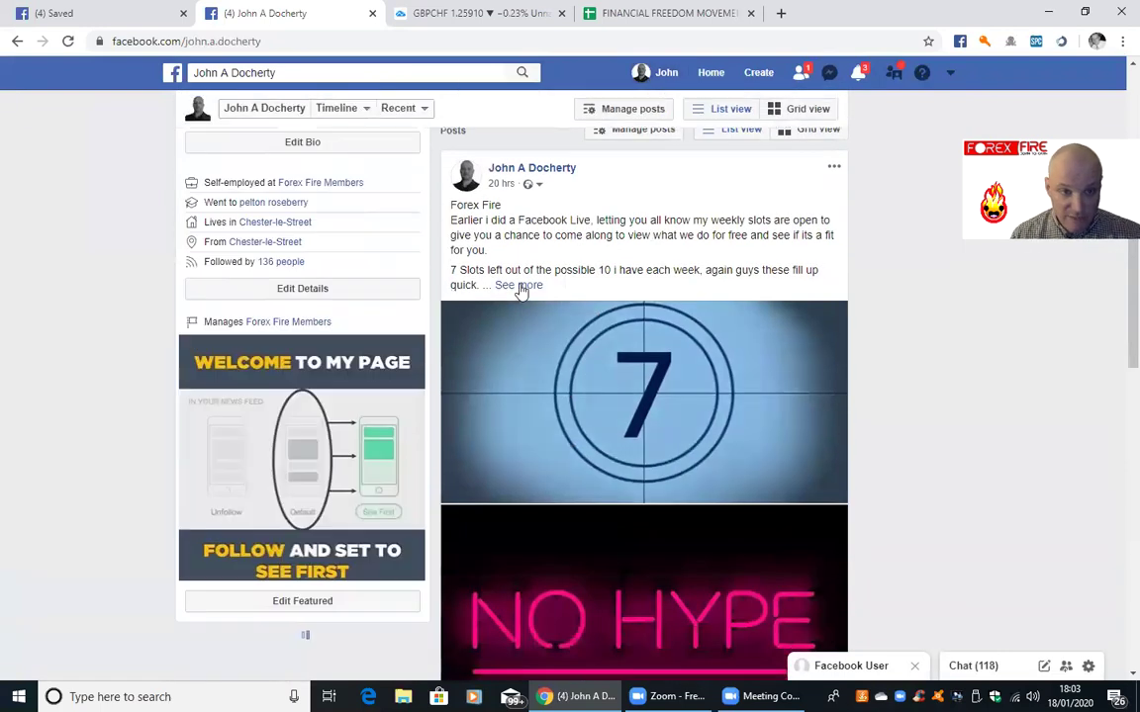
click(522, 287)
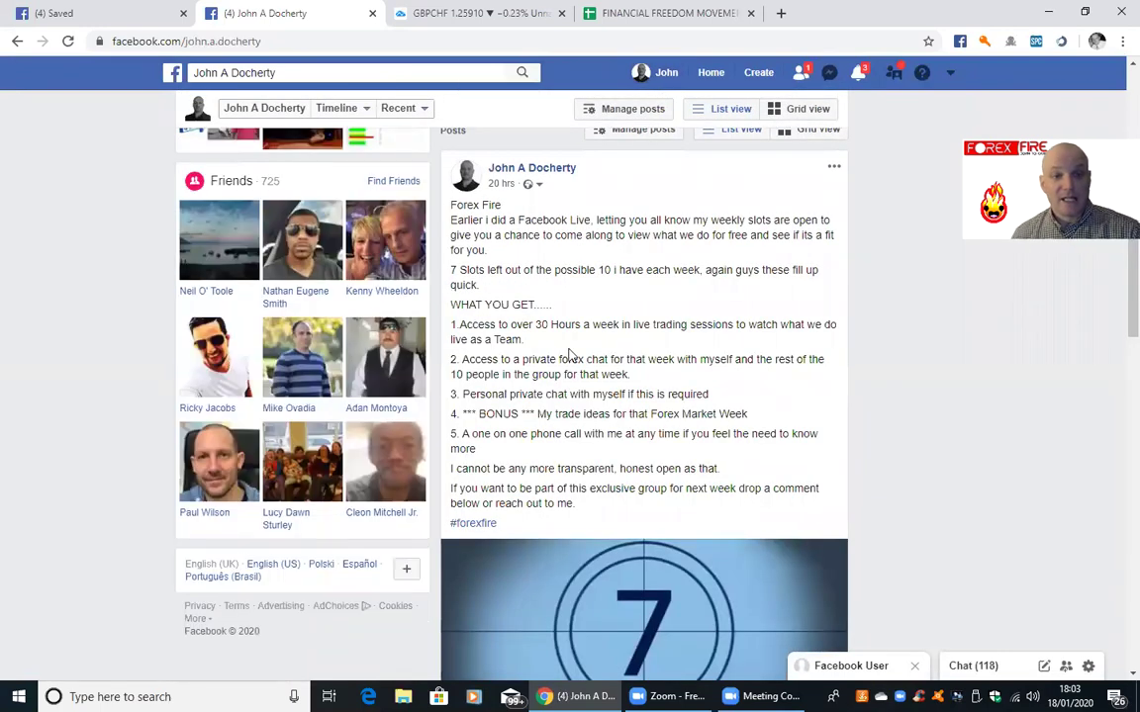